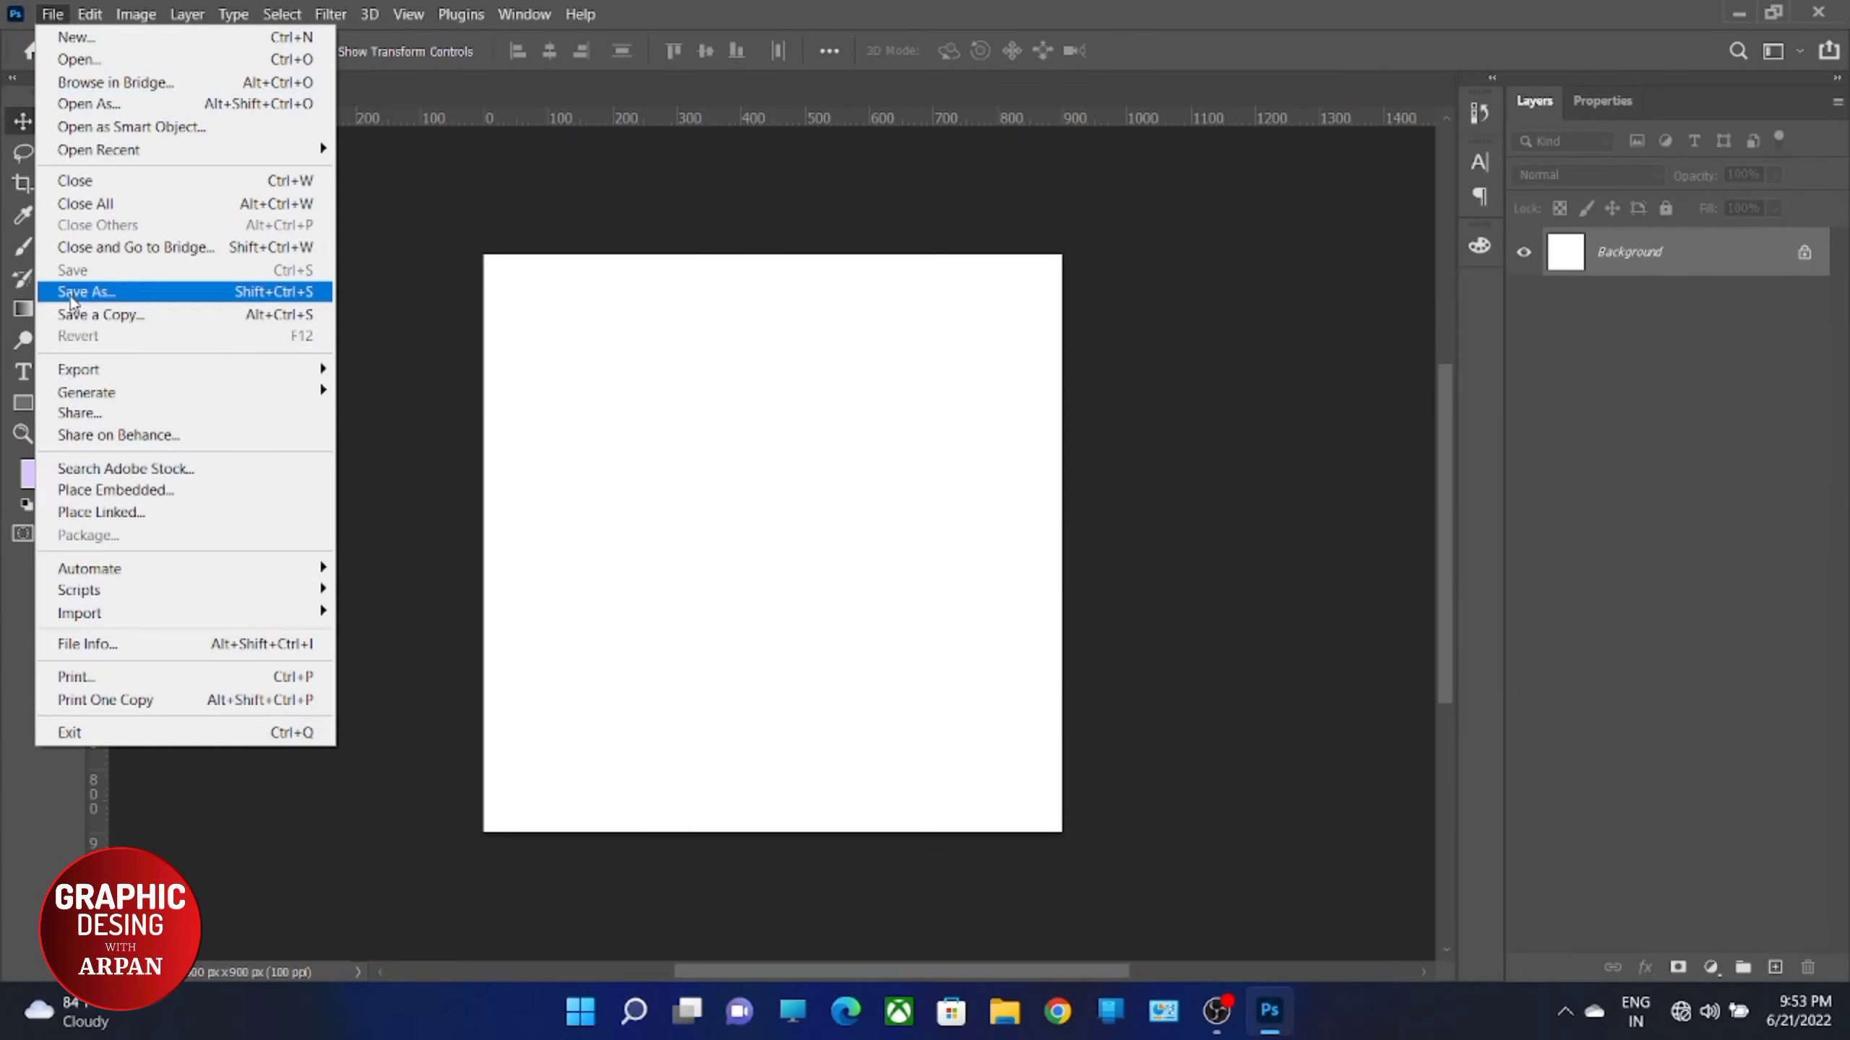
Step: Place the Layer 1 mandala pattern as an embedded layer
{"action": "left_click", "coordinate": [157, 492]}
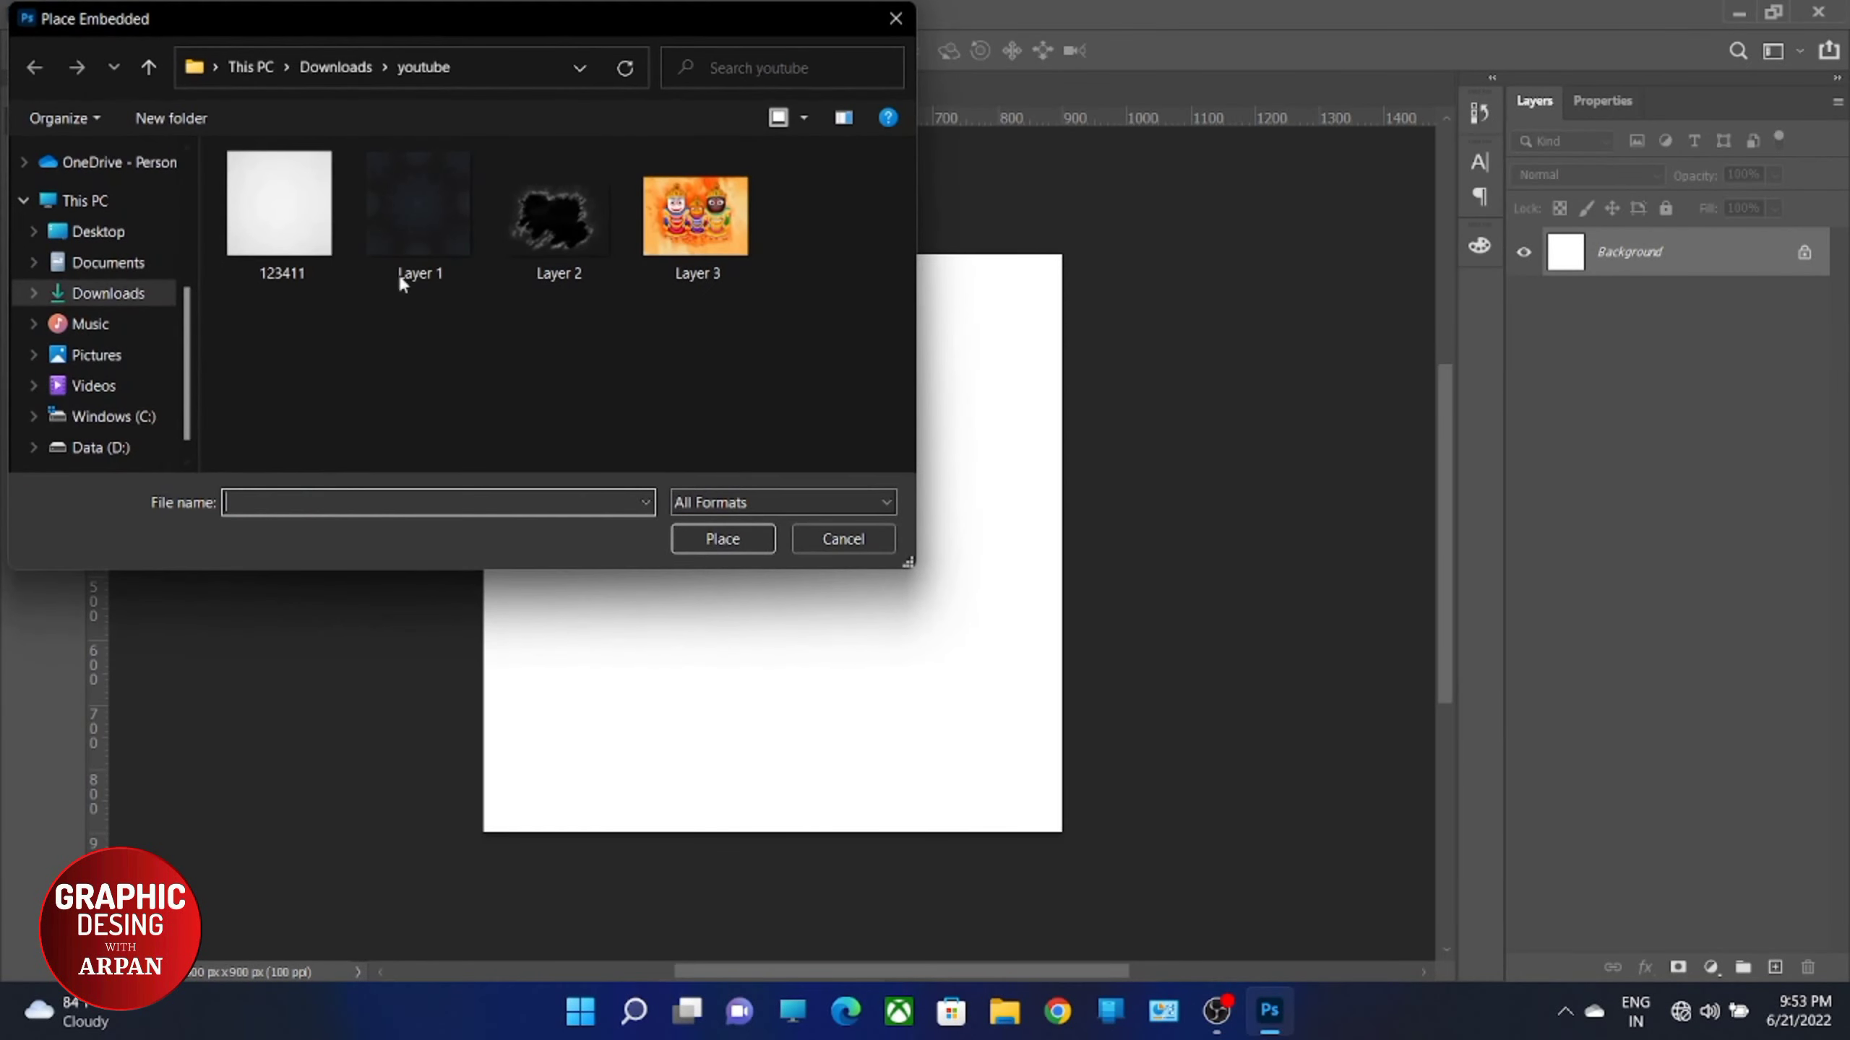
{"action": "left_click", "coordinate": [451, 243]}
{"action": "left_click", "coordinate": [753, 542]}
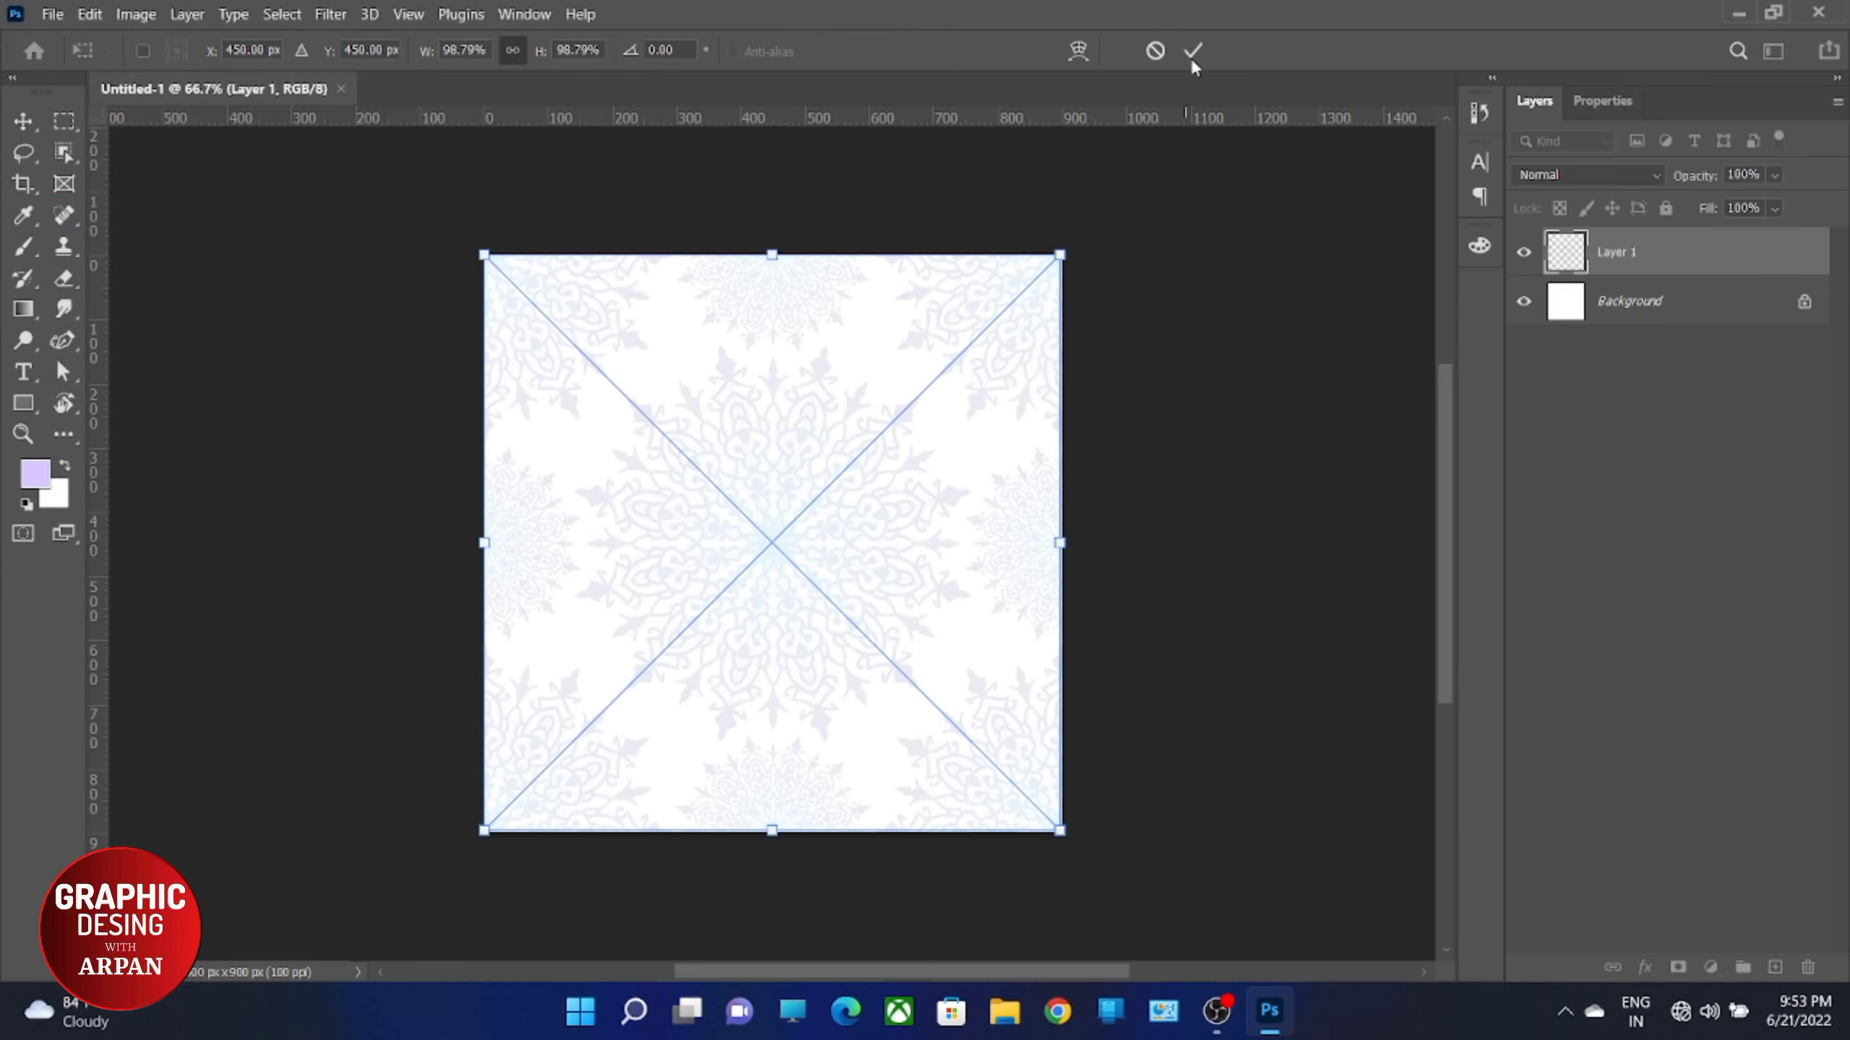
{"action": "left_click", "coordinate": [1195, 51]}
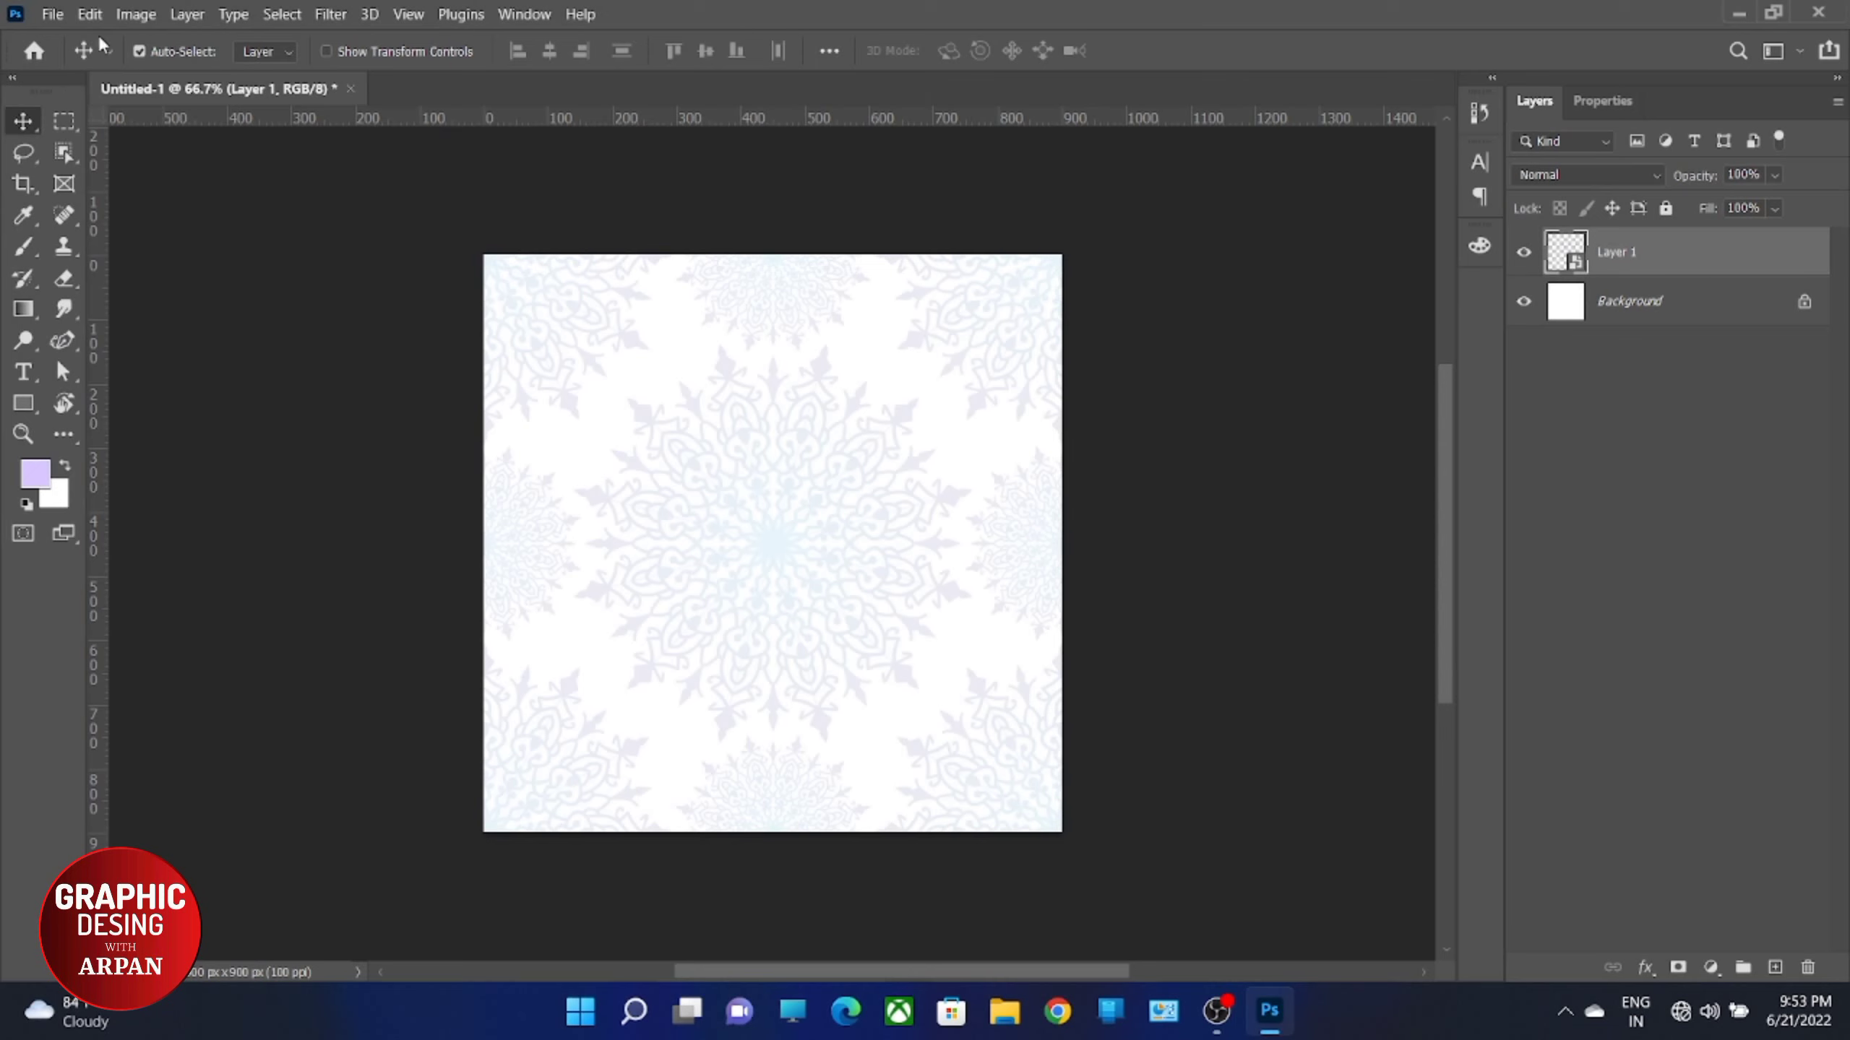
Step: Place the 123411 paper texture as an embedded layer over the mandala
{"action": "left_click", "coordinate": [53, 13]}
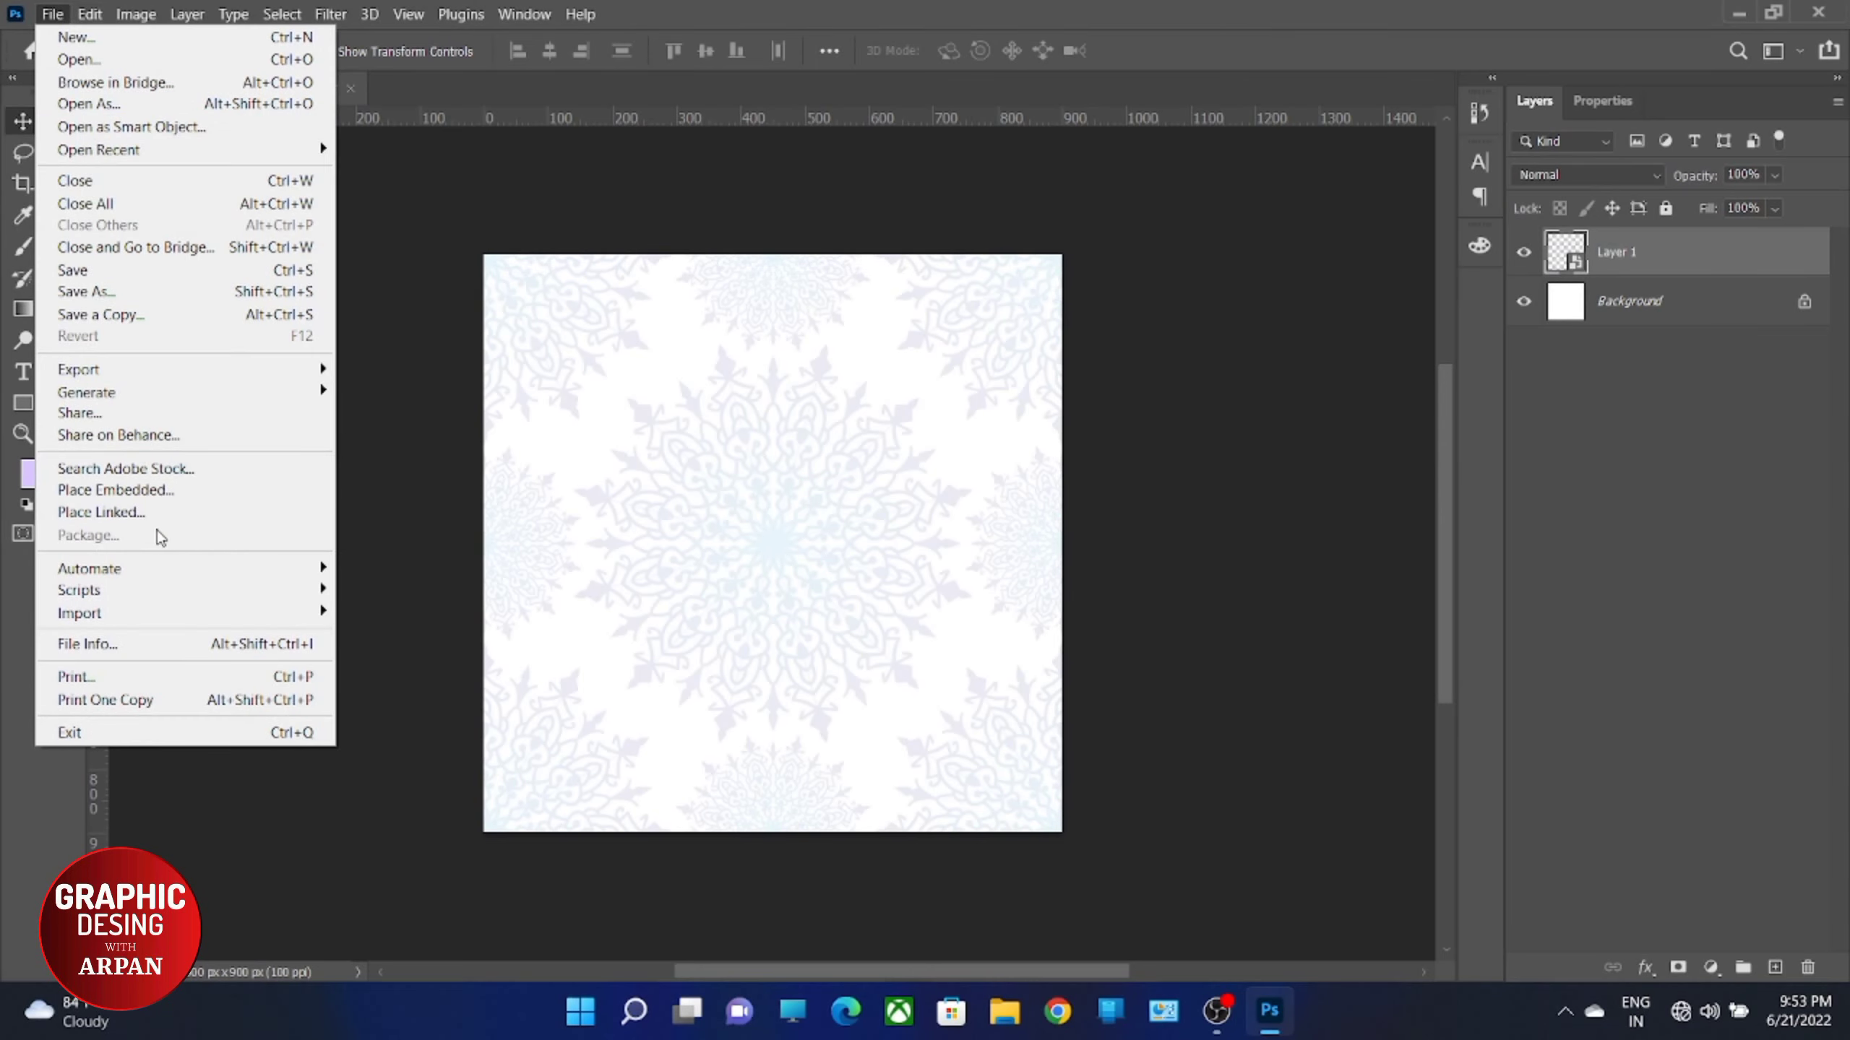
{"action": "left_click", "coordinate": [188, 499]}
{"action": "left_click", "coordinate": [332, 245]}
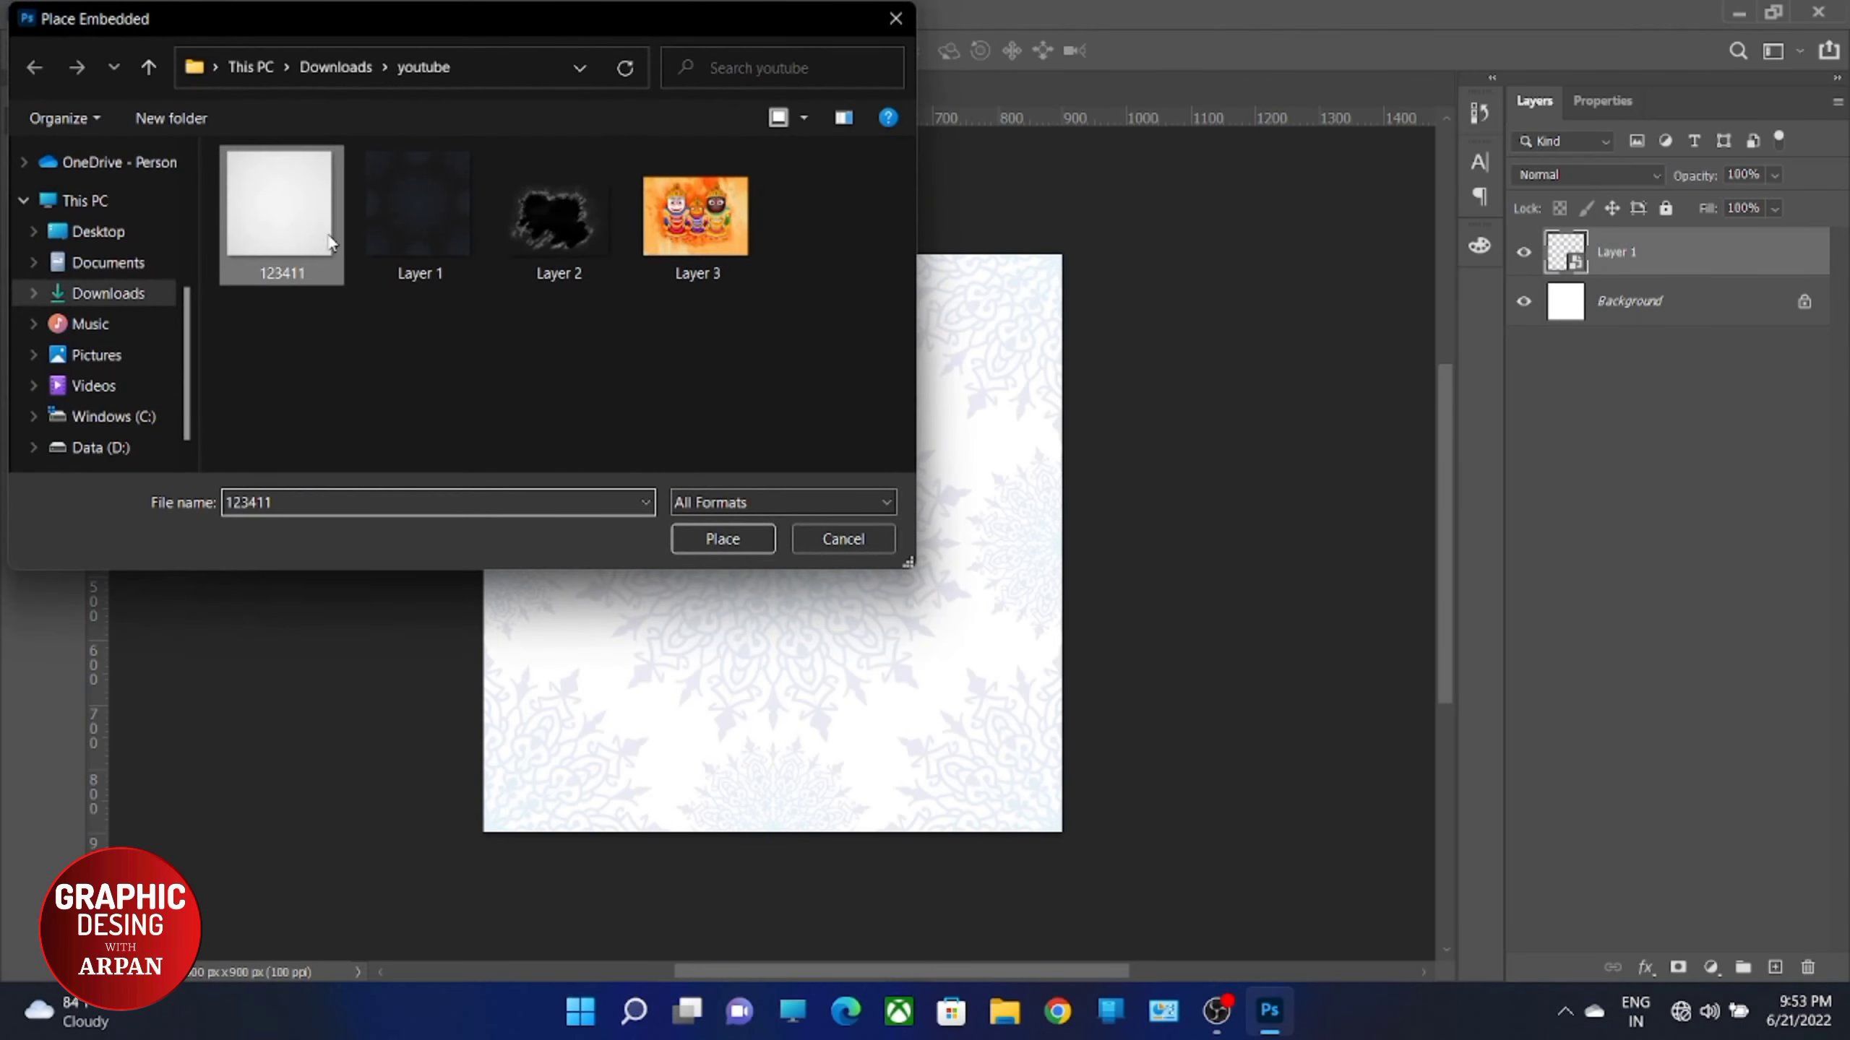
{"action": "left_click", "coordinate": [764, 535]}
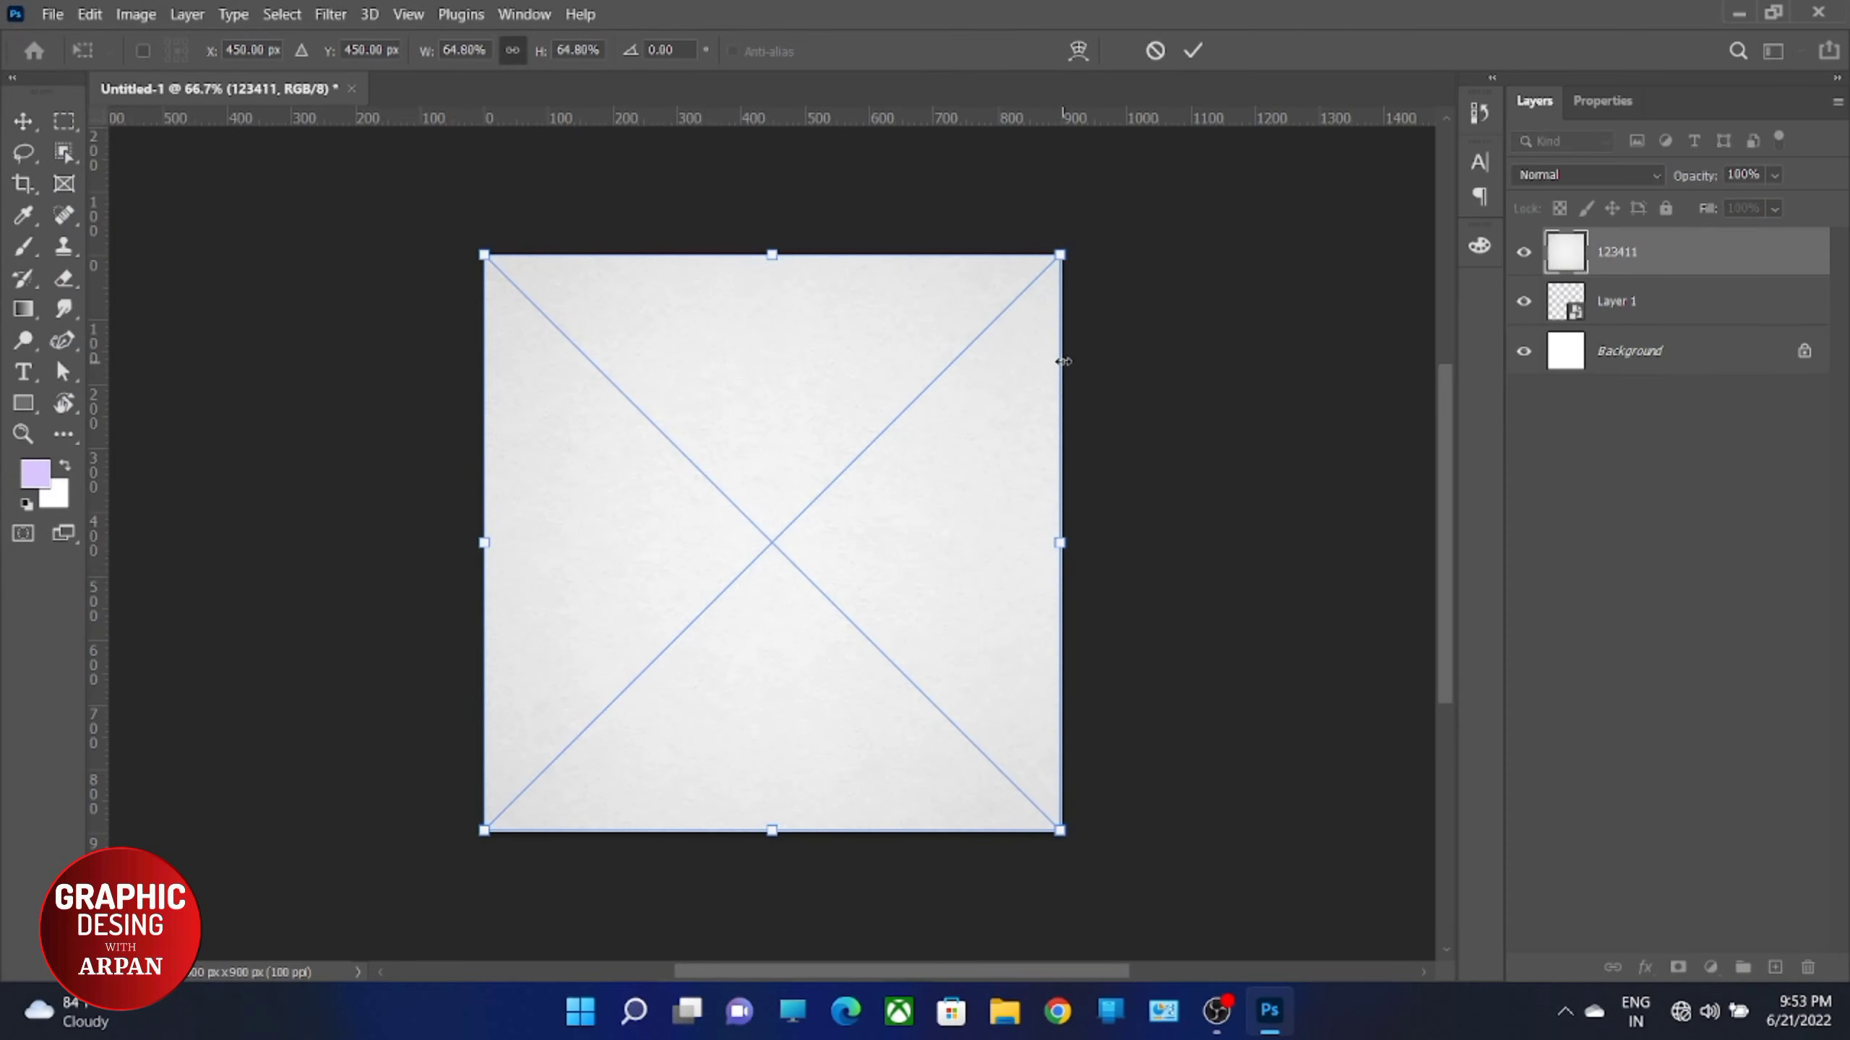
{"action": "left_click", "coordinate": [1652, 178]}
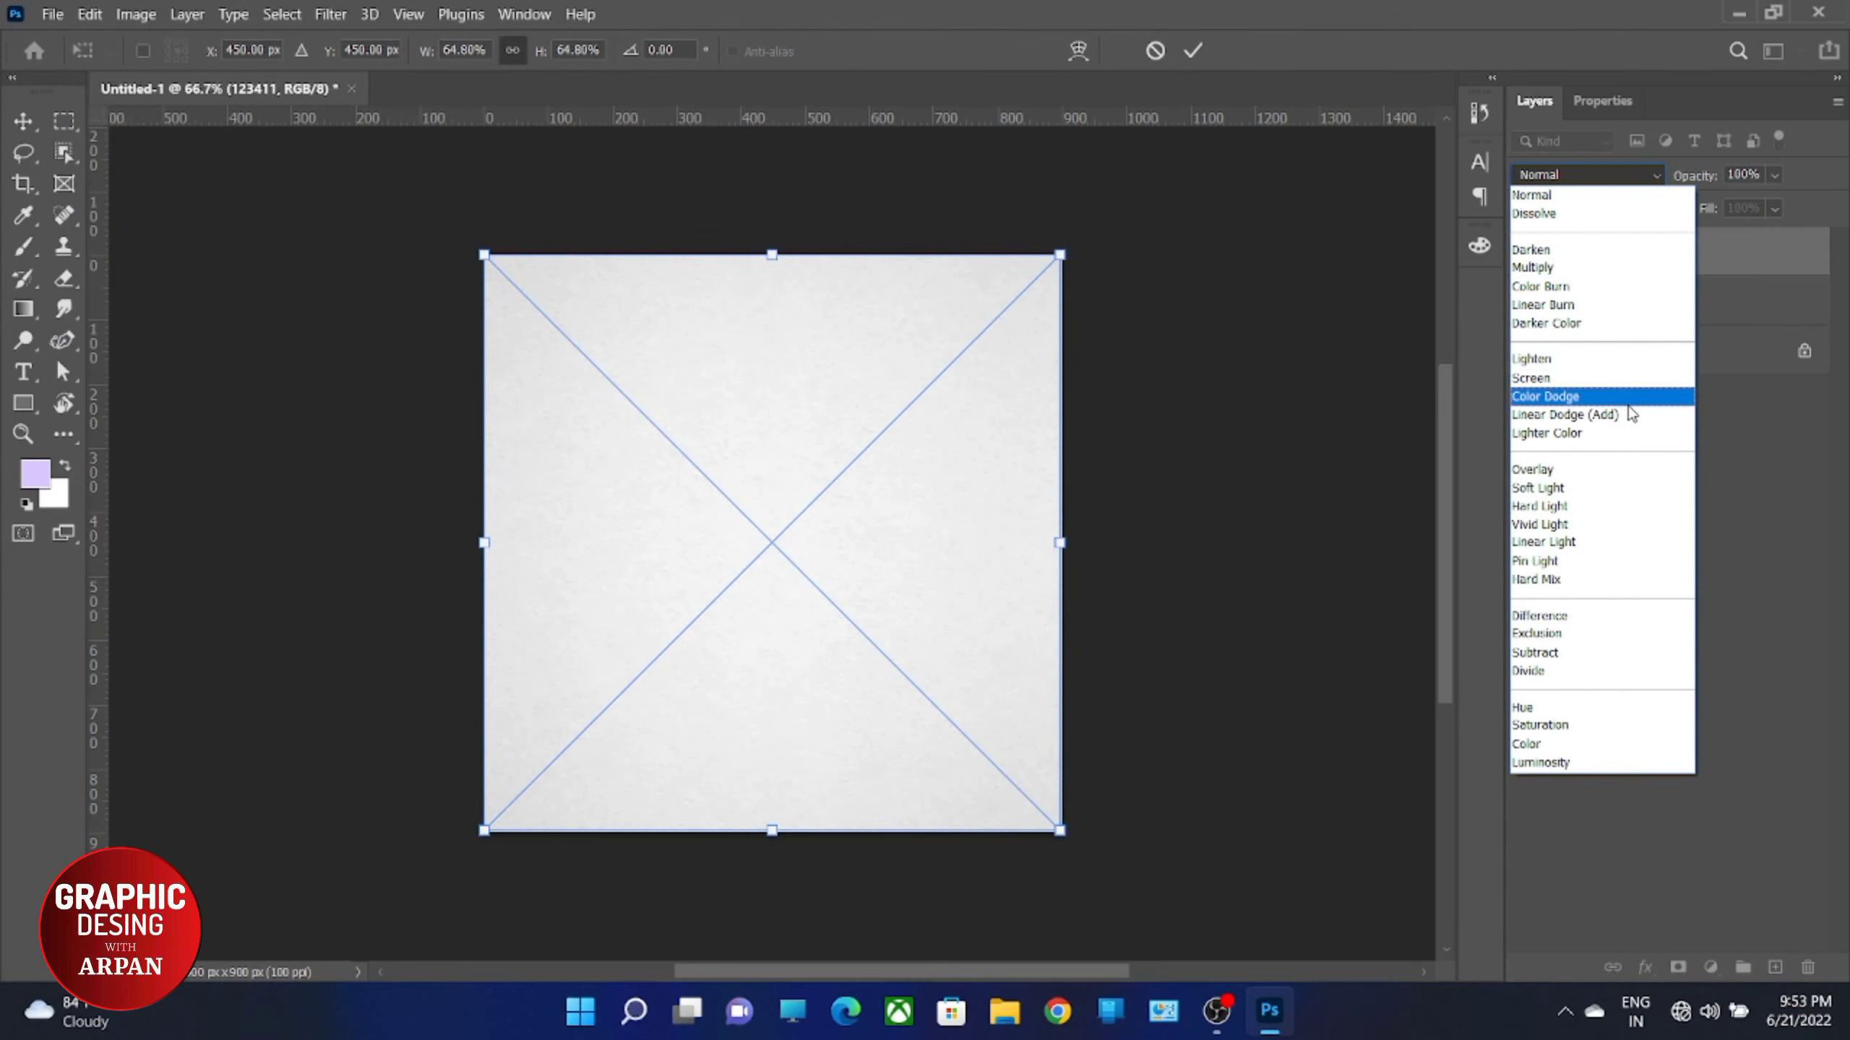
{"action": "left_click", "coordinate": [1176, 56]}
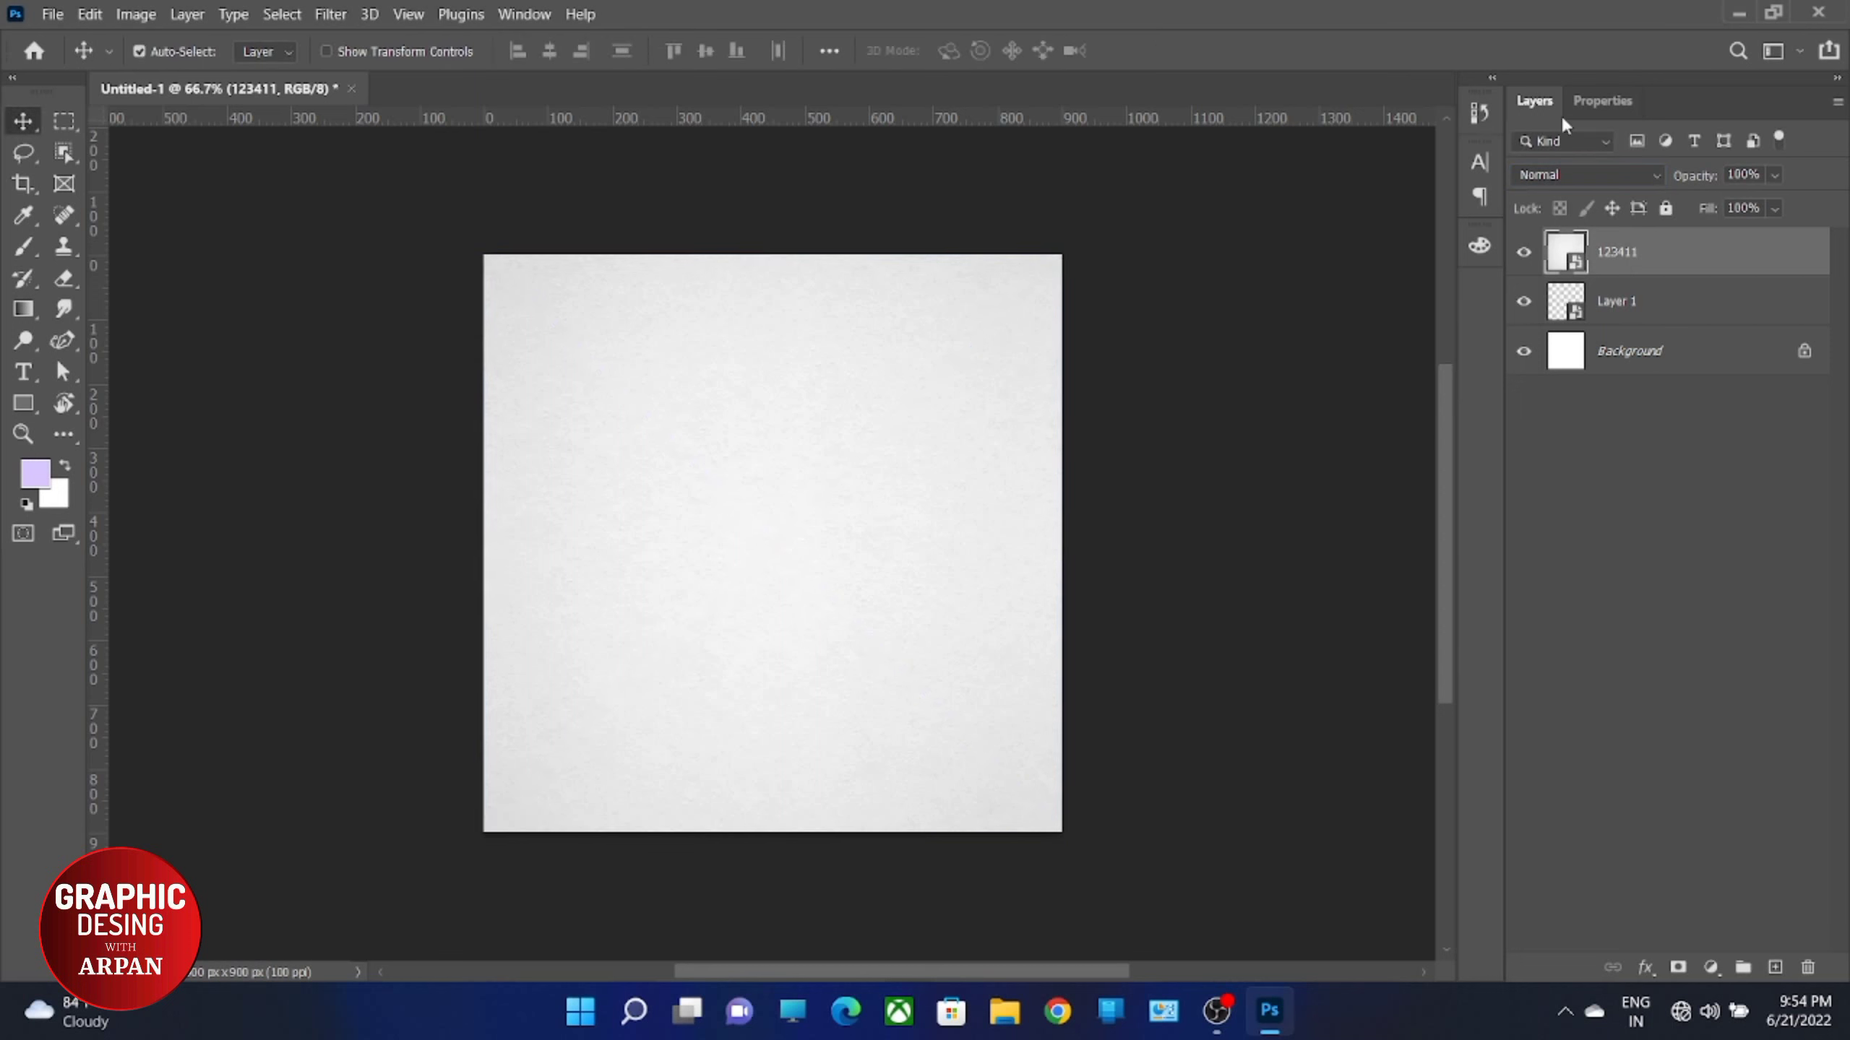
Step: Blend the 123411 texture as Lighter Color at 75% opacity
{"action": "left_click", "coordinate": [1650, 176]}
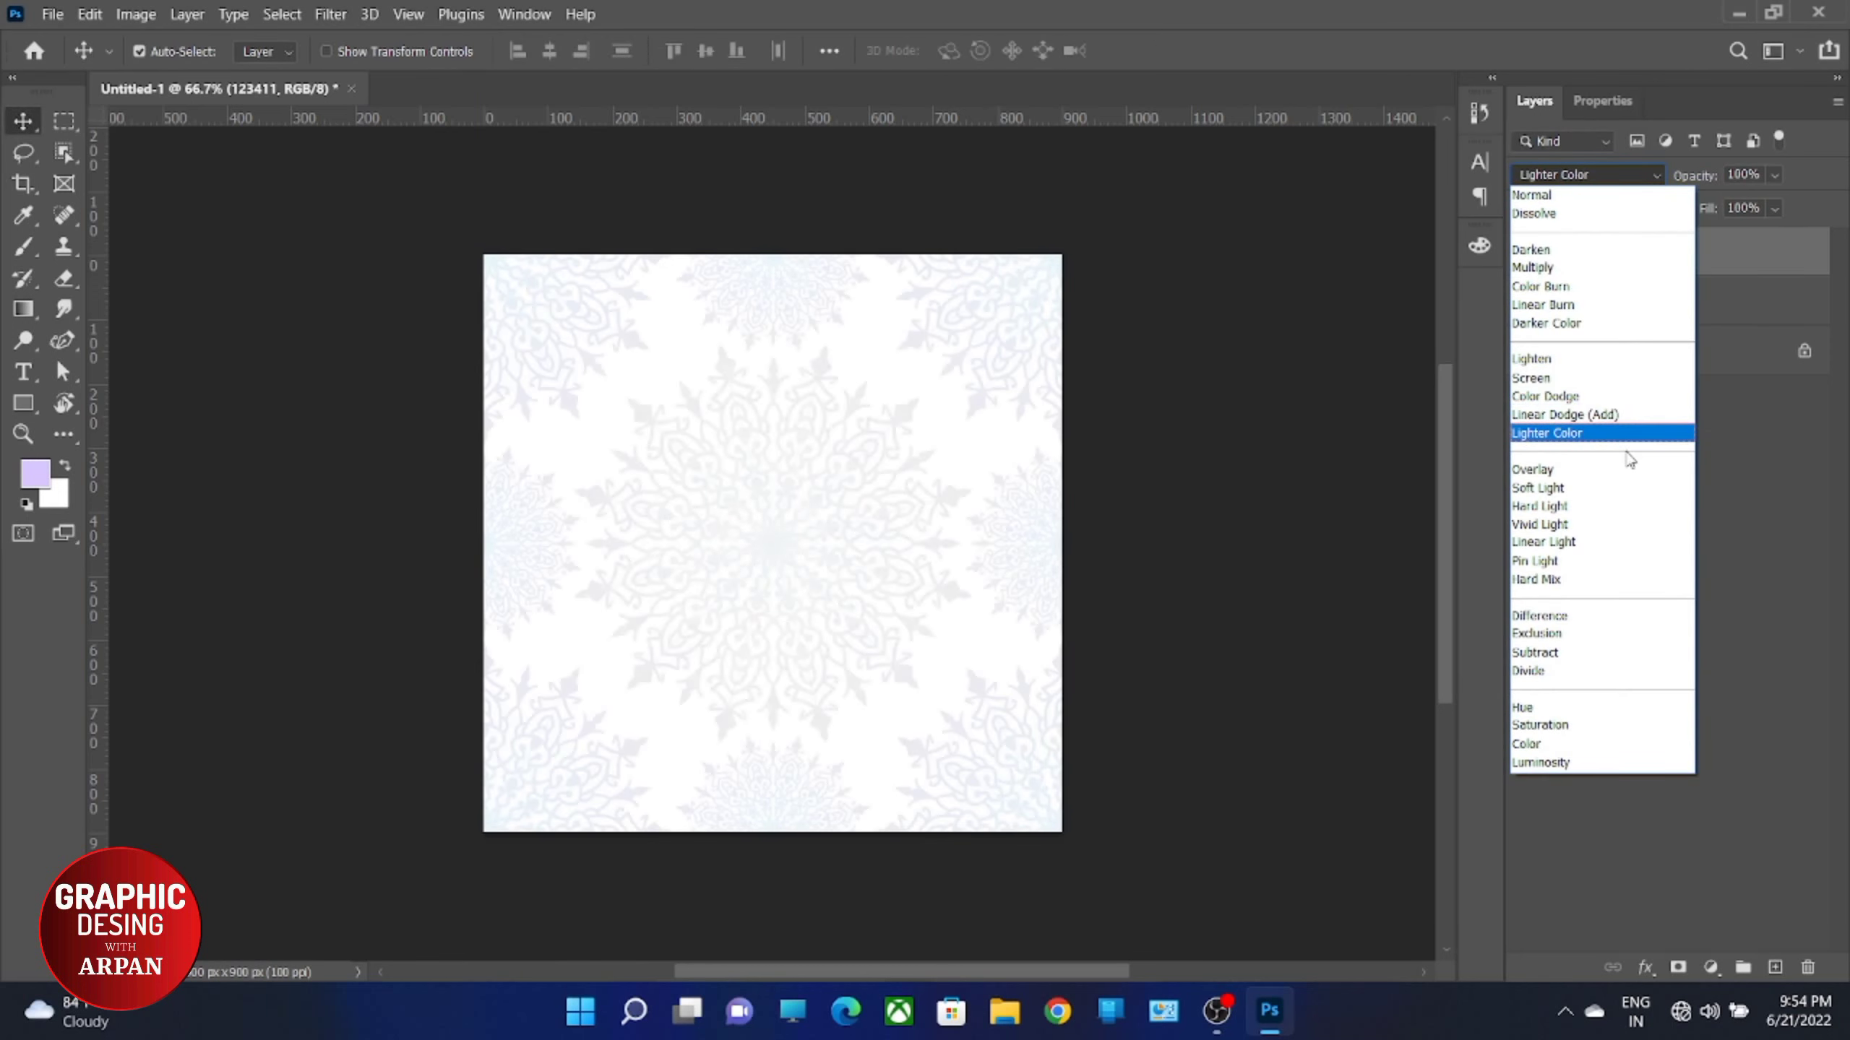
{"action": "left_click", "coordinate": [1628, 440]}
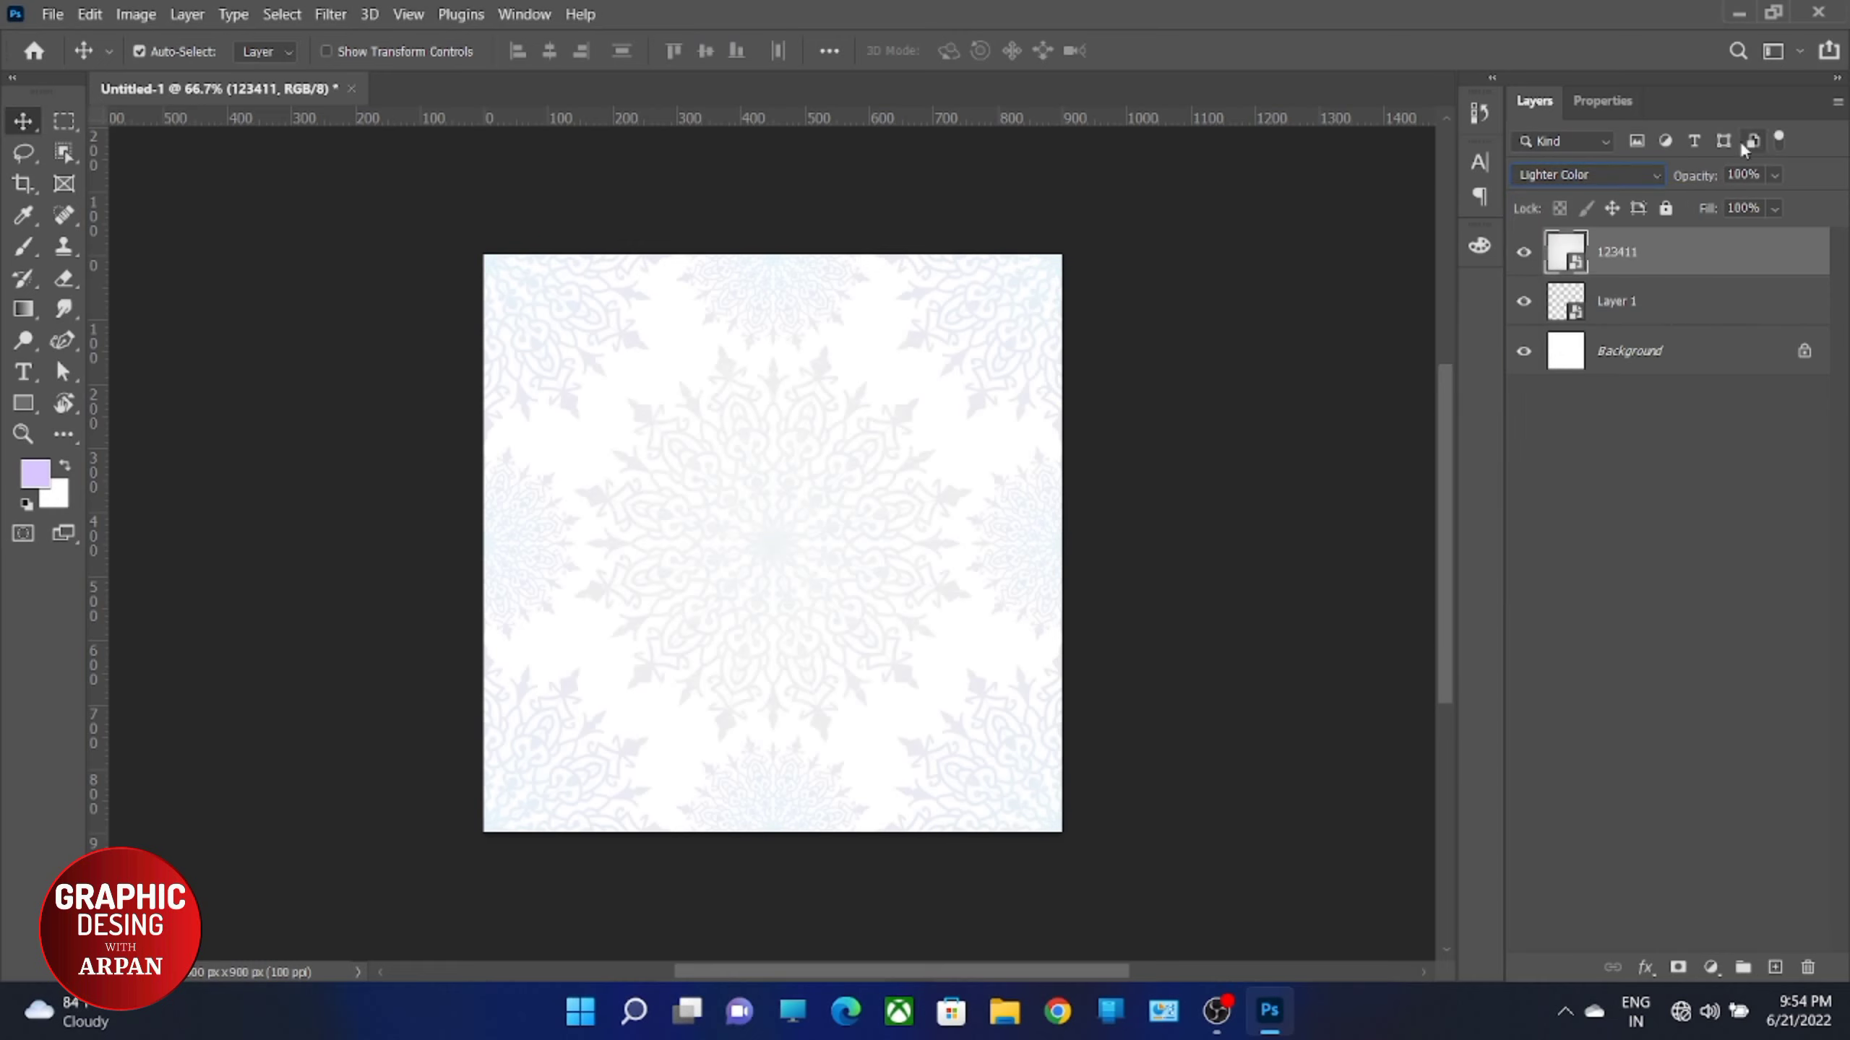
{"action": "scroll", "coordinate": [1752, 177], "scroll_direction": "down", "scroll_amount": 3}
{"action": "scroll", "coordinate": [1751, 177], "scroll_direction": "down", "scroll_amount": 6}
{"action": "left_click", "coordinate": [1277, 482]}
{"action": "left_click", "coordinate": [983, 493]}
{"action": "left_click", "coordinate": [52, 14]}
Step: Place the Layer 2 black ink-splash image as an embedded layer
{"action": "left_click", "coordinate": [141, 489]}
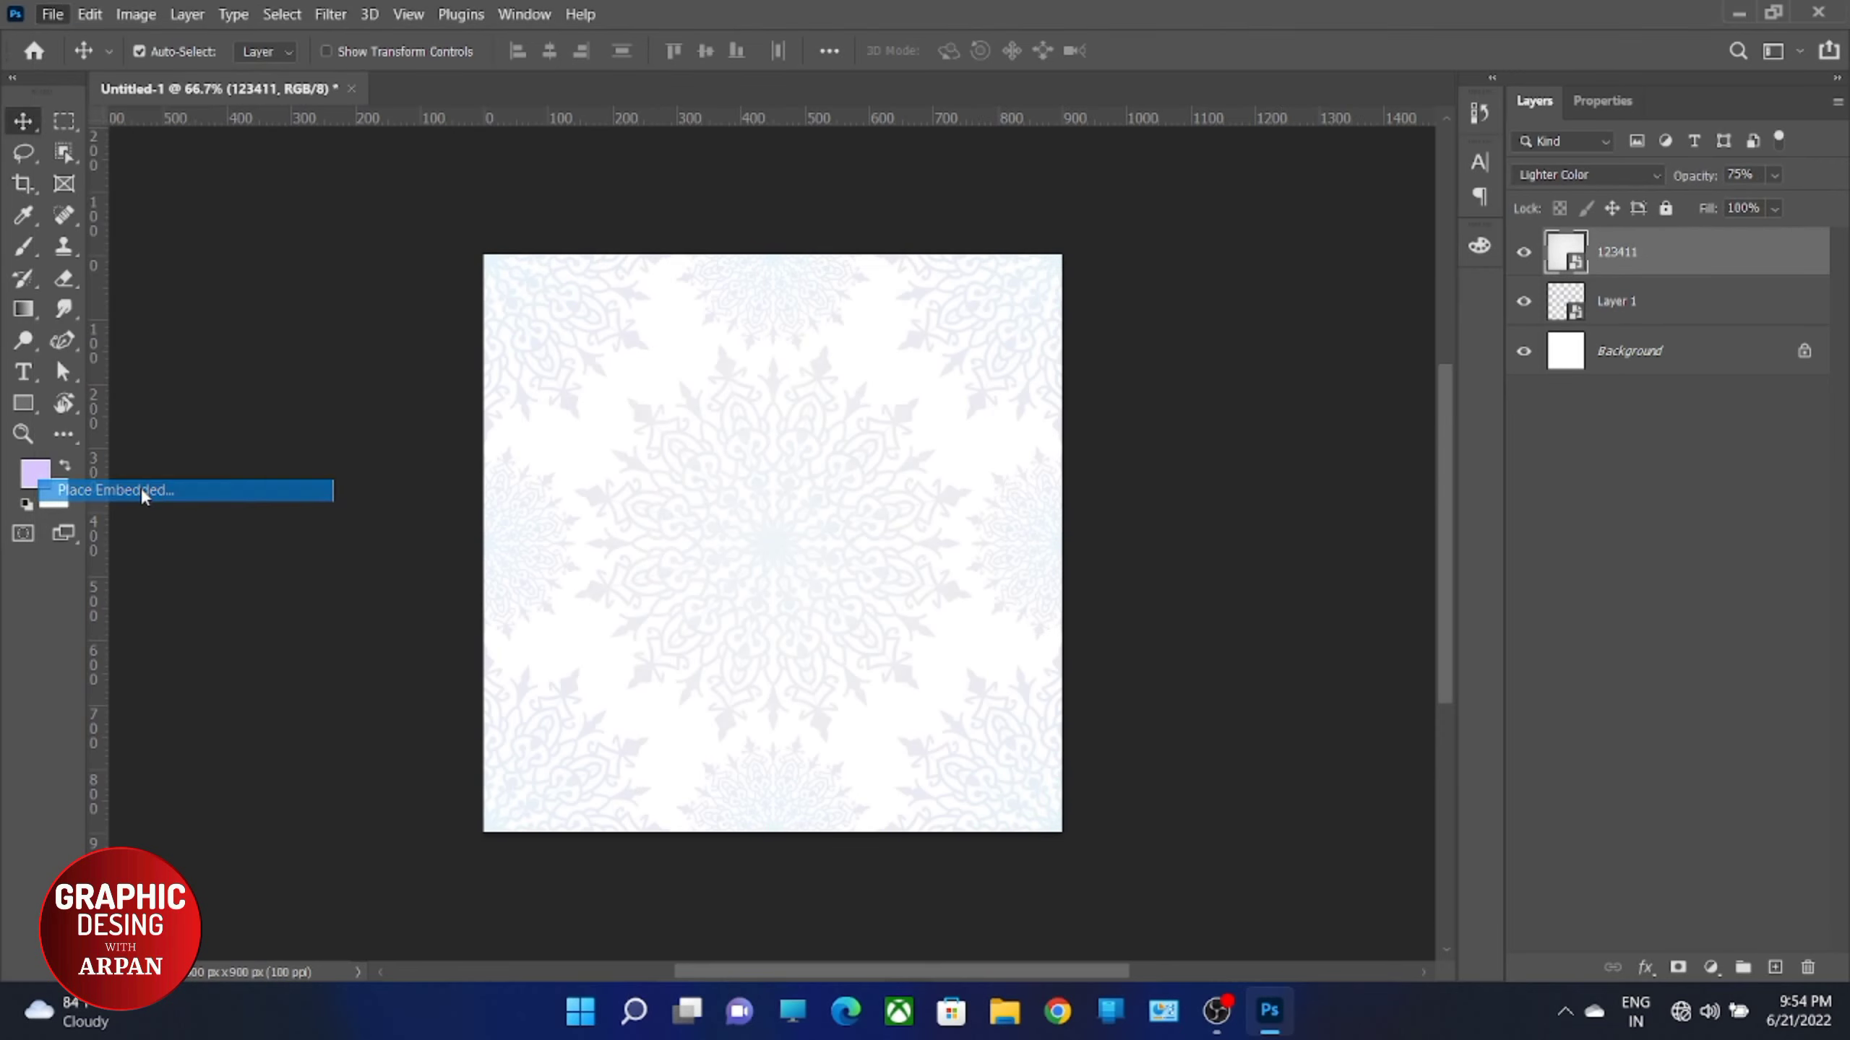
{"action": "left_click", "coordinate": [555, 257]}
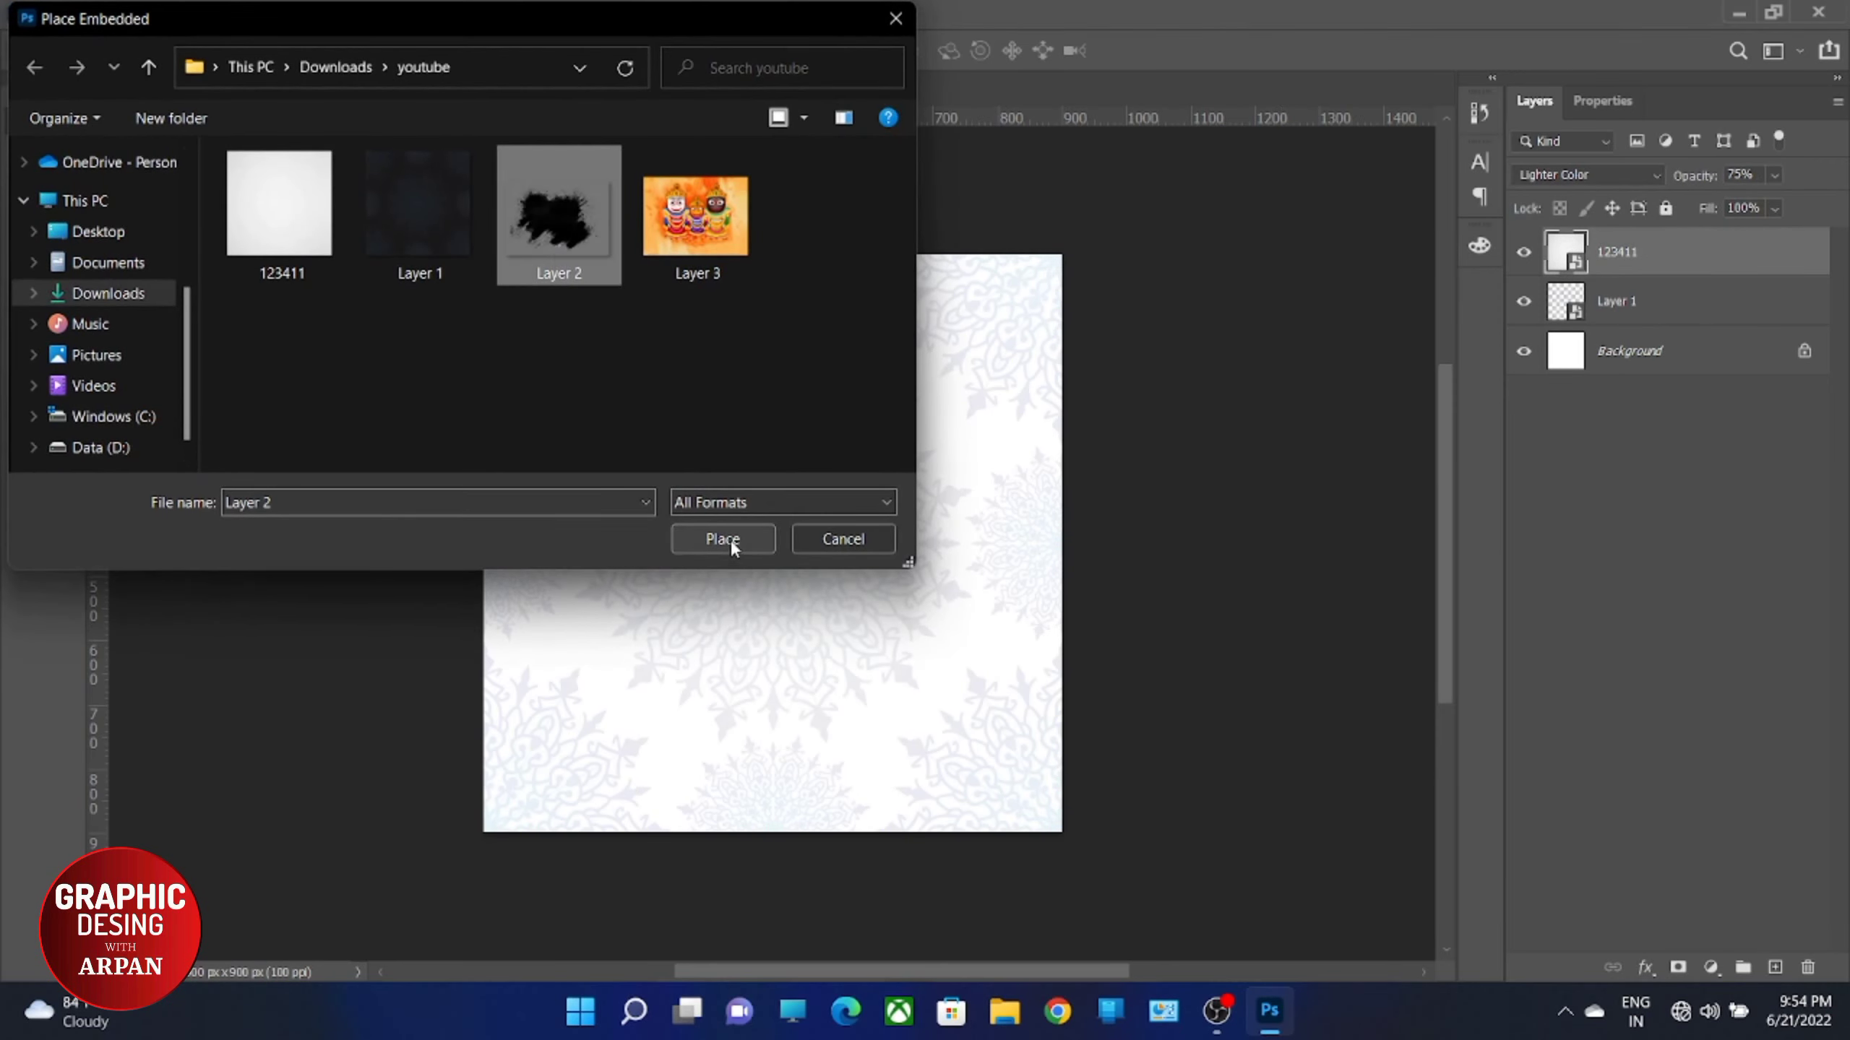
{"action": "left_click", "coordinate": [728, 539]}
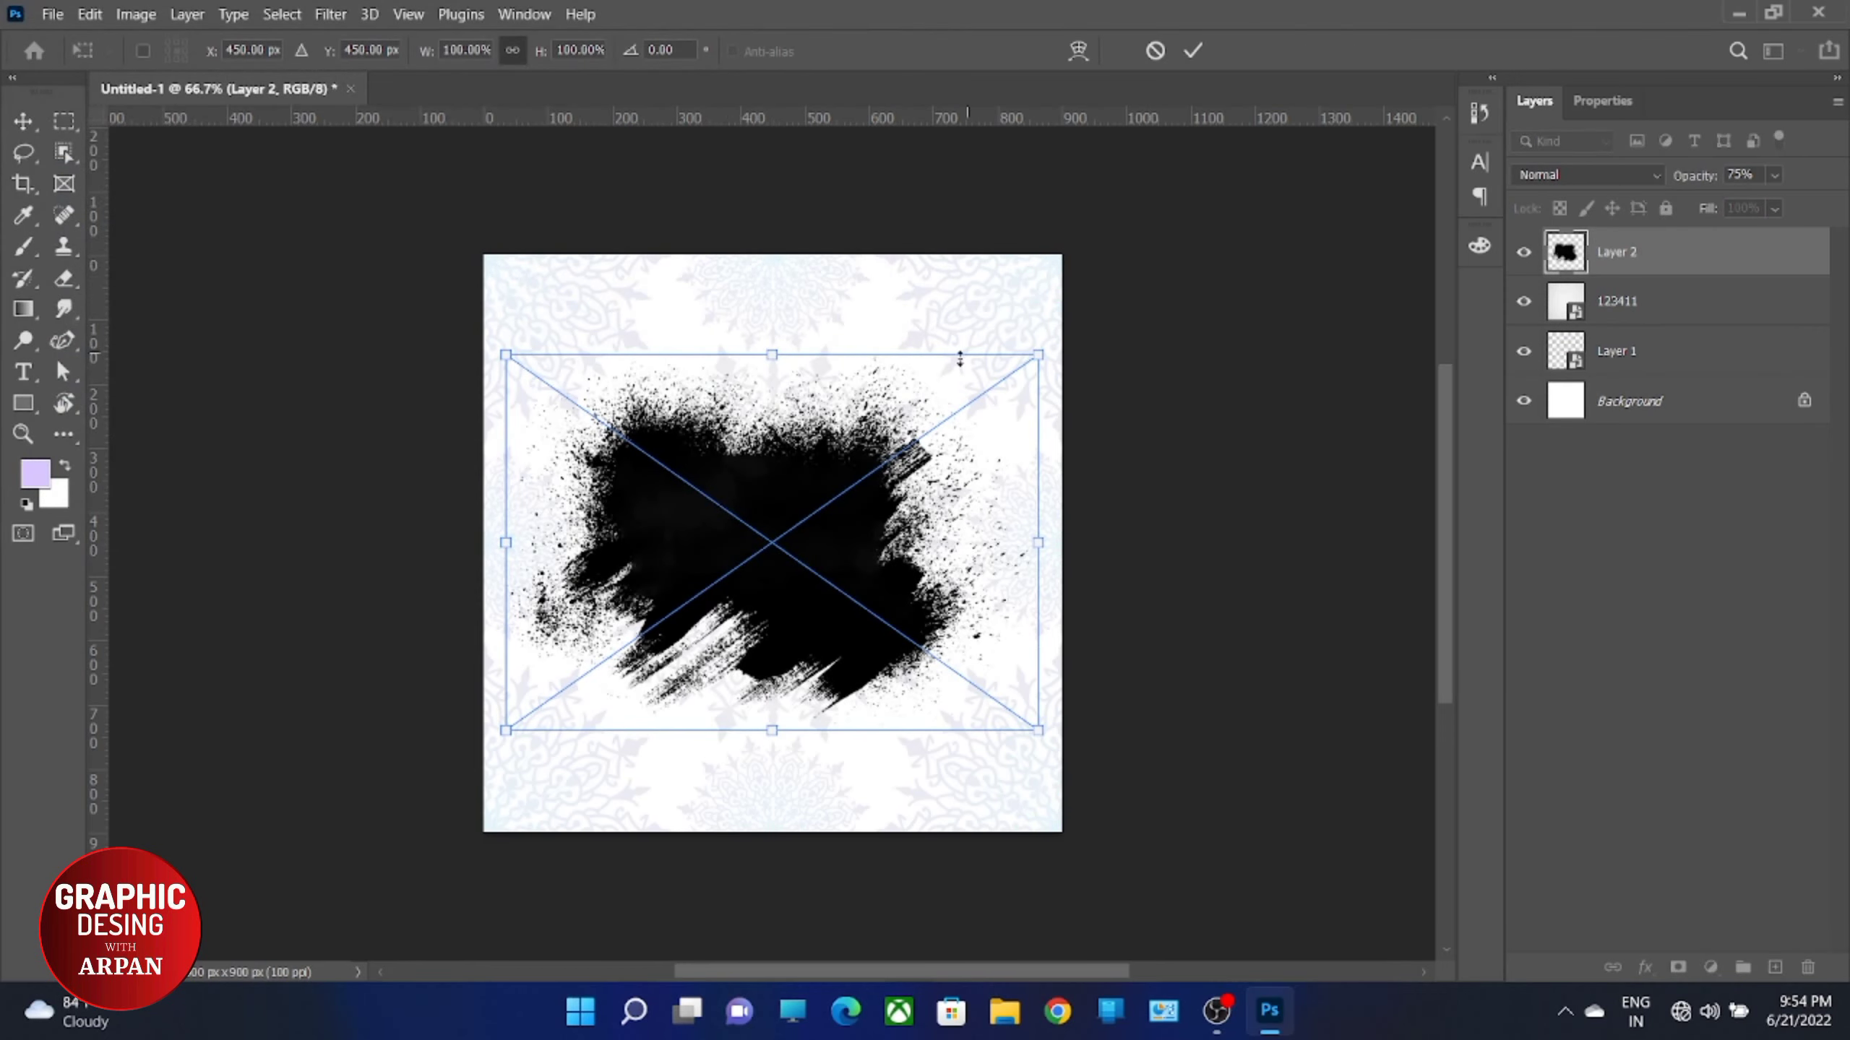
{"action": "left_click", "coordinate": [1192, 51]}
Step: Align the splash to the canvas centre using a select-all, then deselect
{"action": "key", "text": "ctrl"}
{"action": "key", "text": "ctrl+a"}
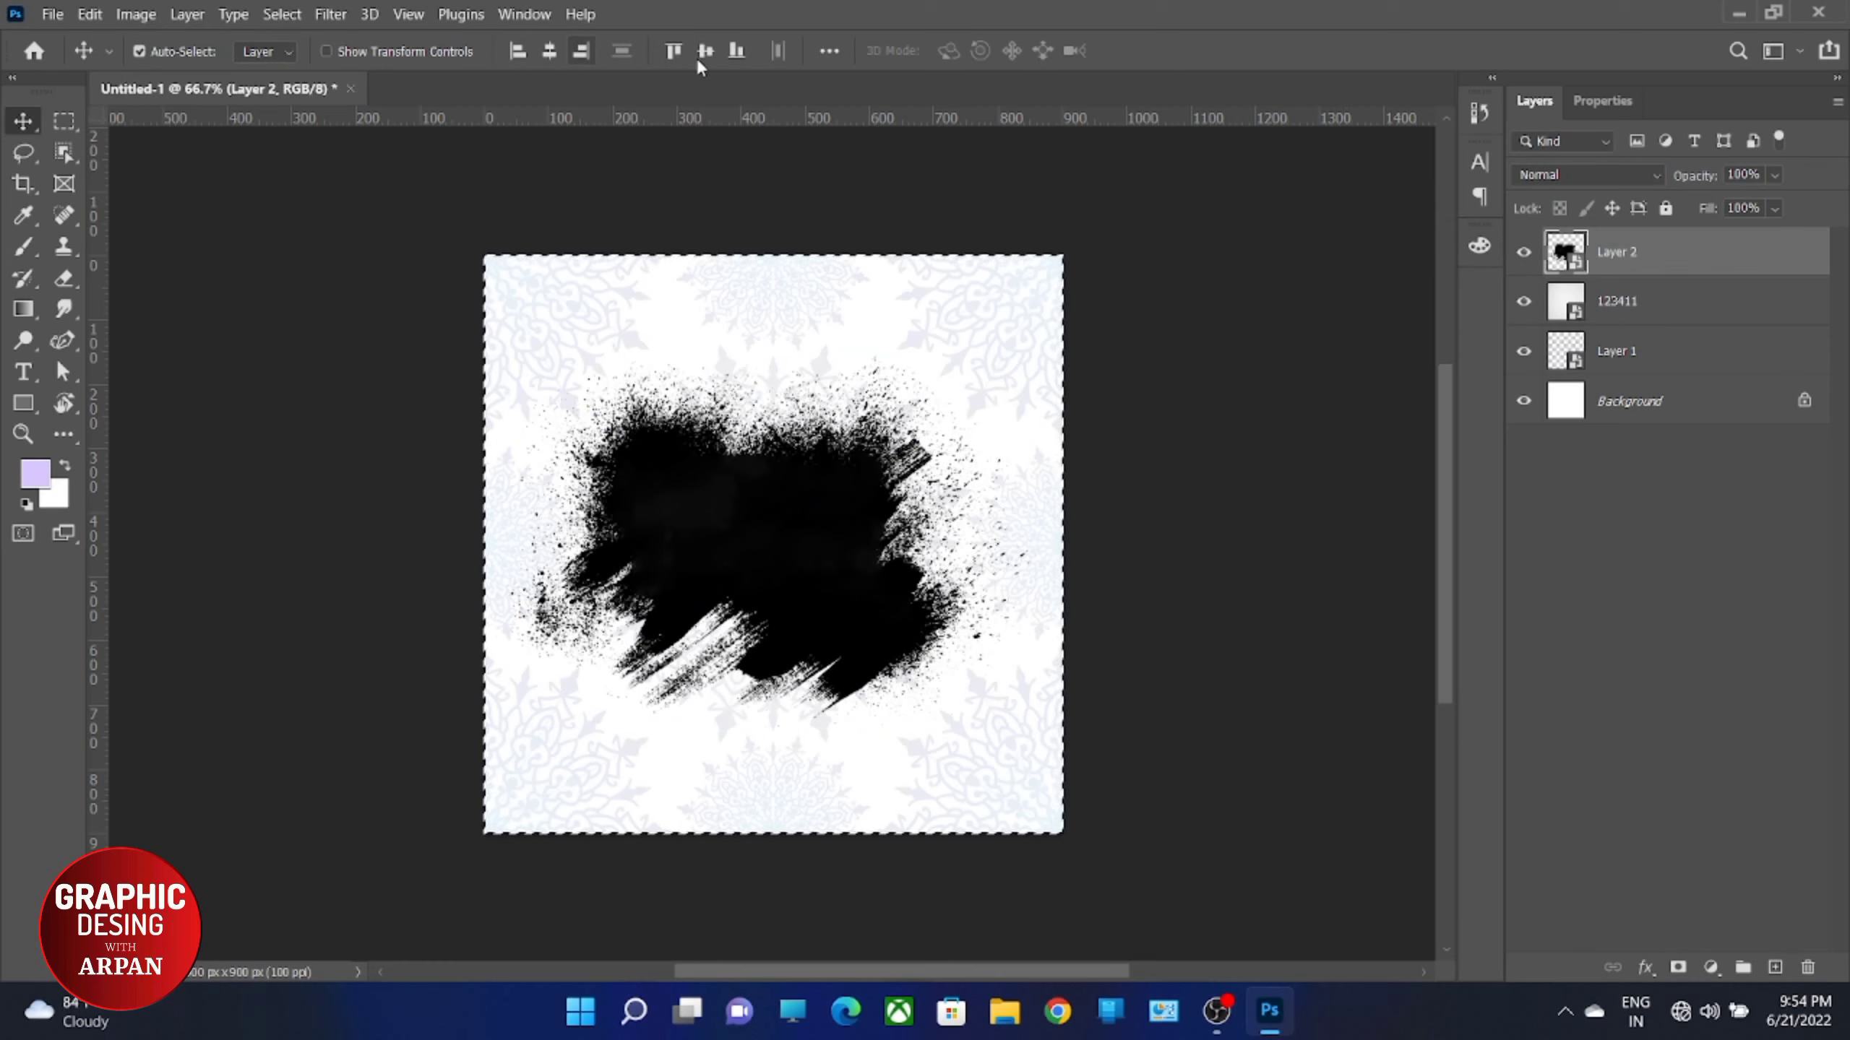
{"action": "left_click", "coordinate": [792, 179]}
{"action": "key", "text": "ctrl+d"}
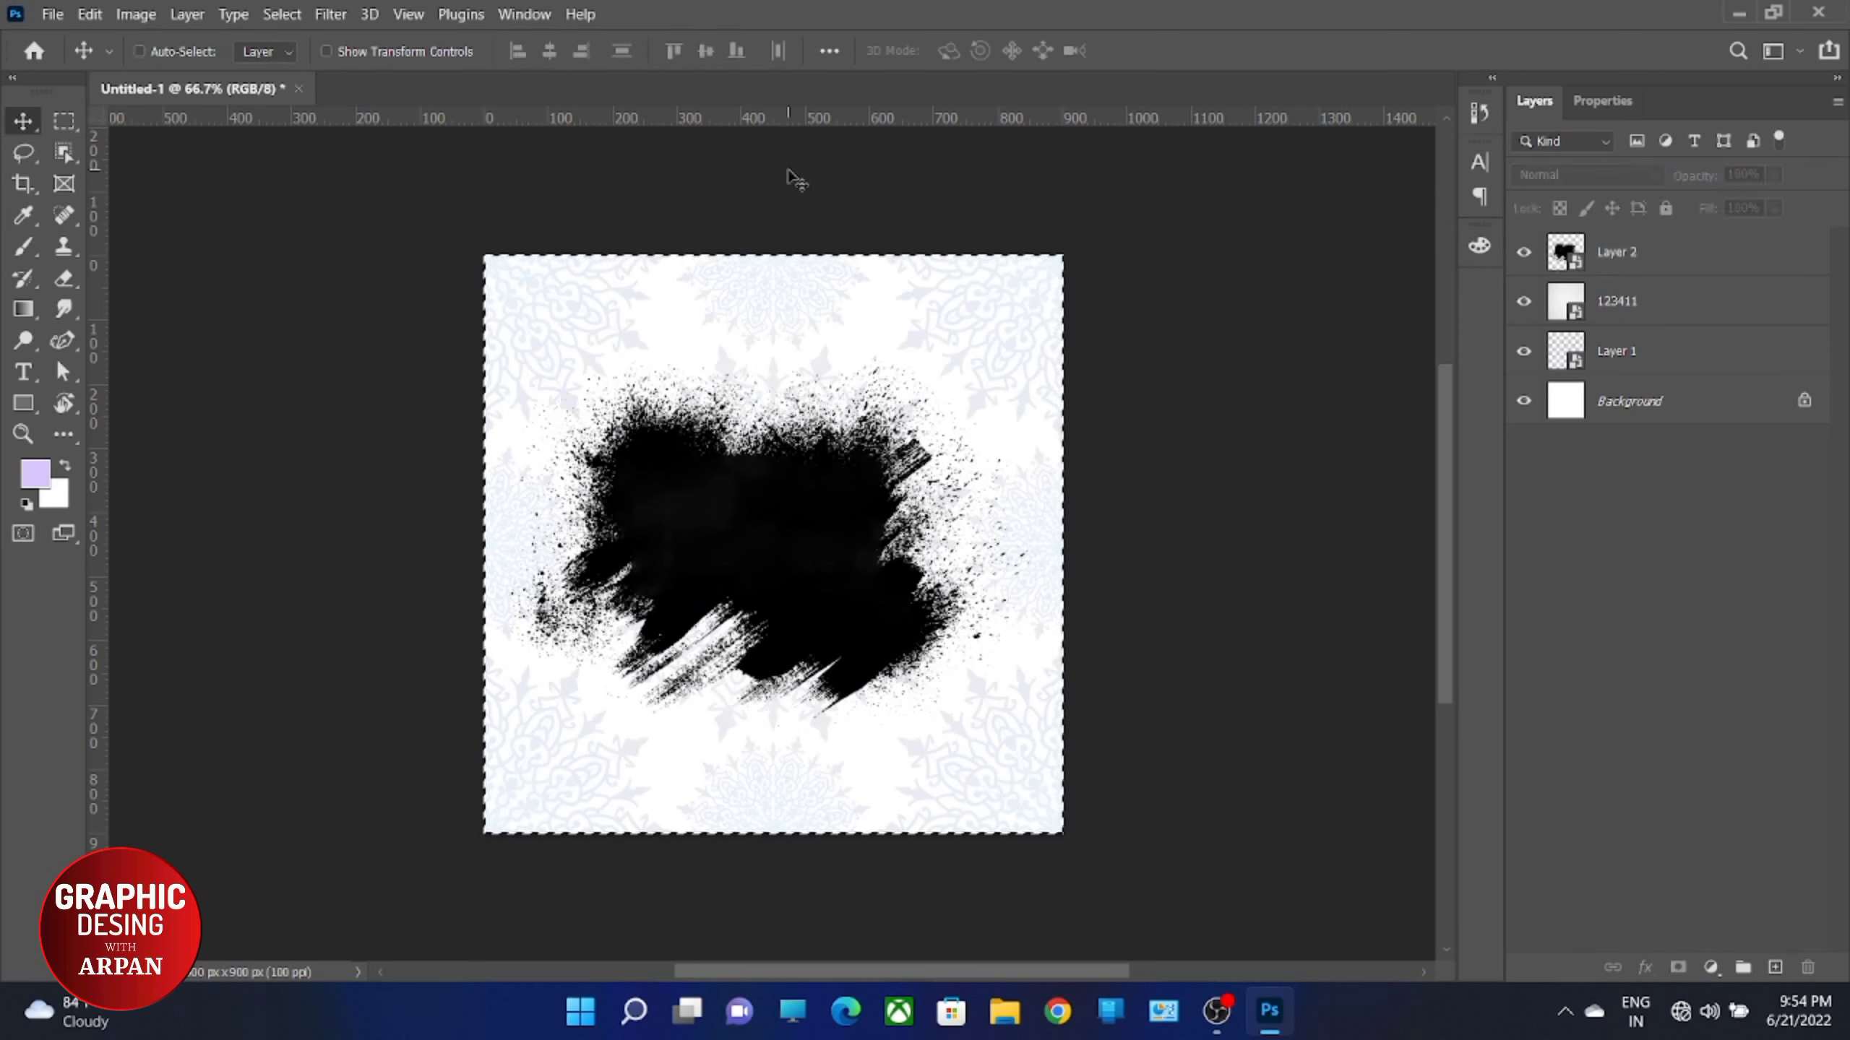
{"action": "left_click", "coordinate": [735, 489]}
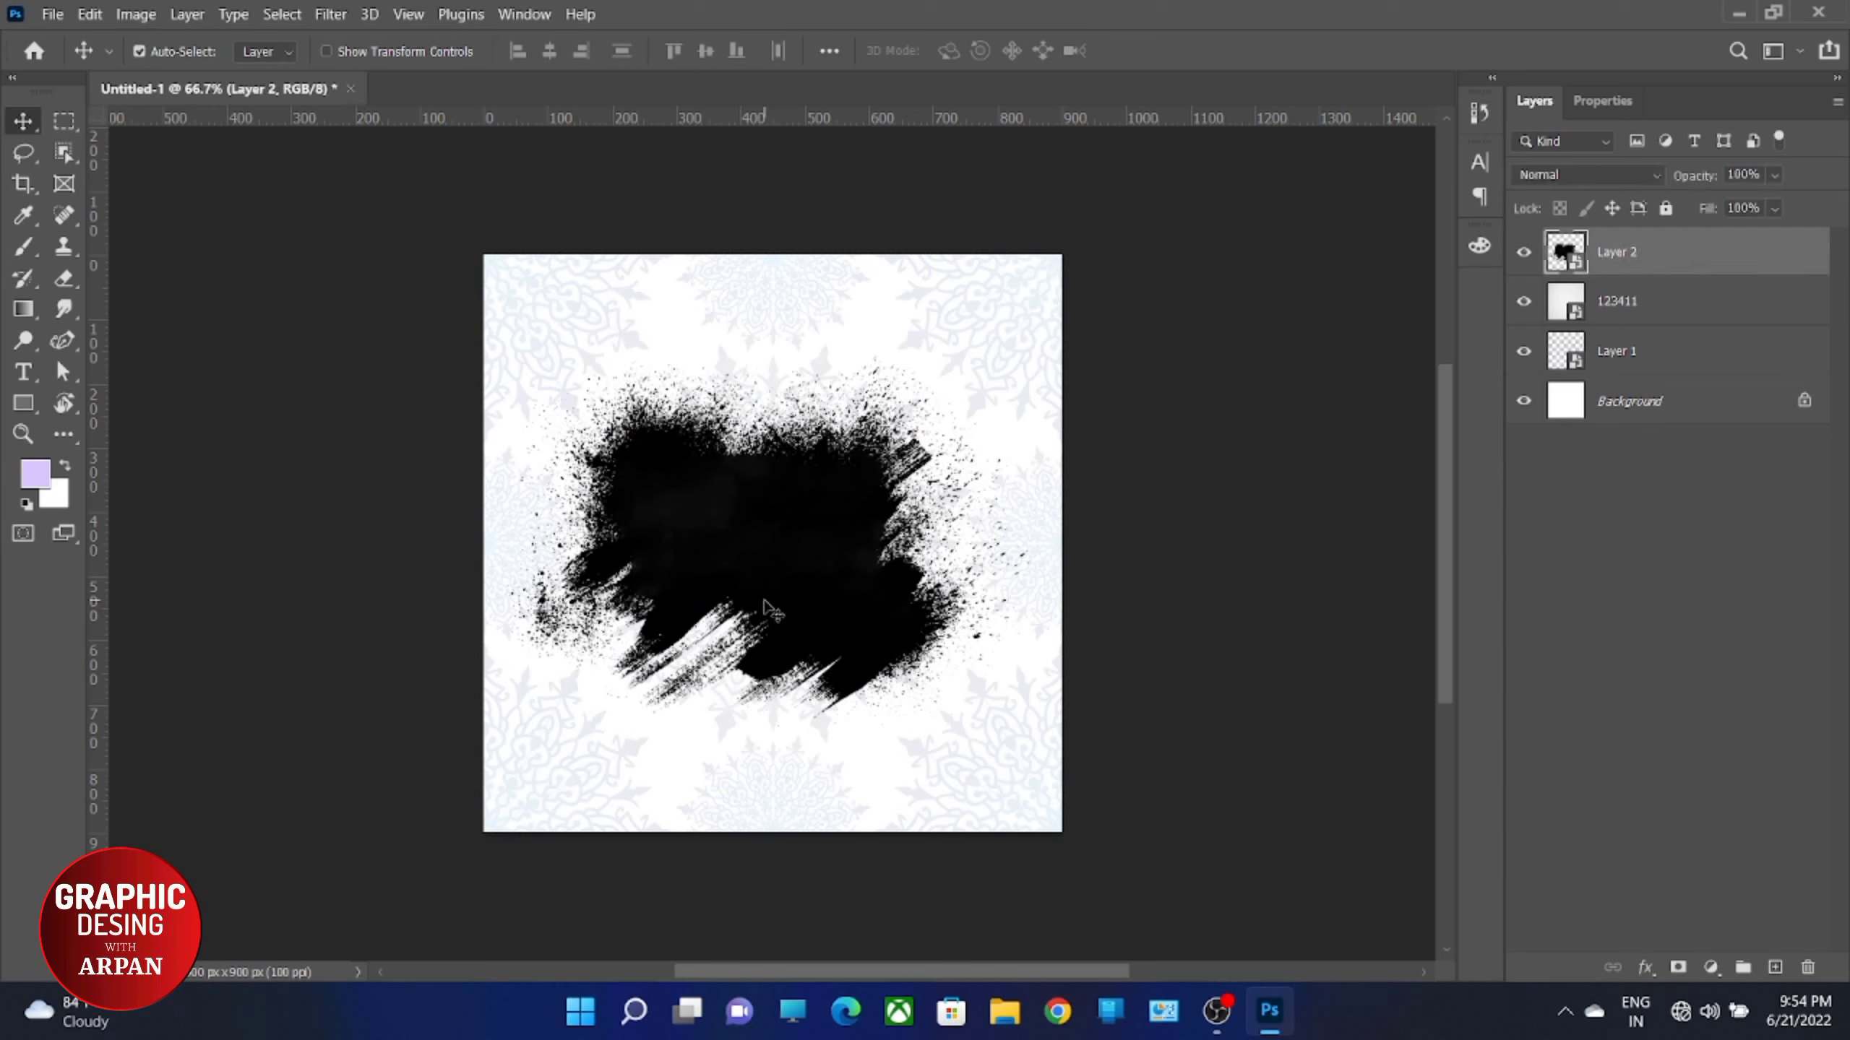
{"action": "left_click", "coordinate": [52, 14]}
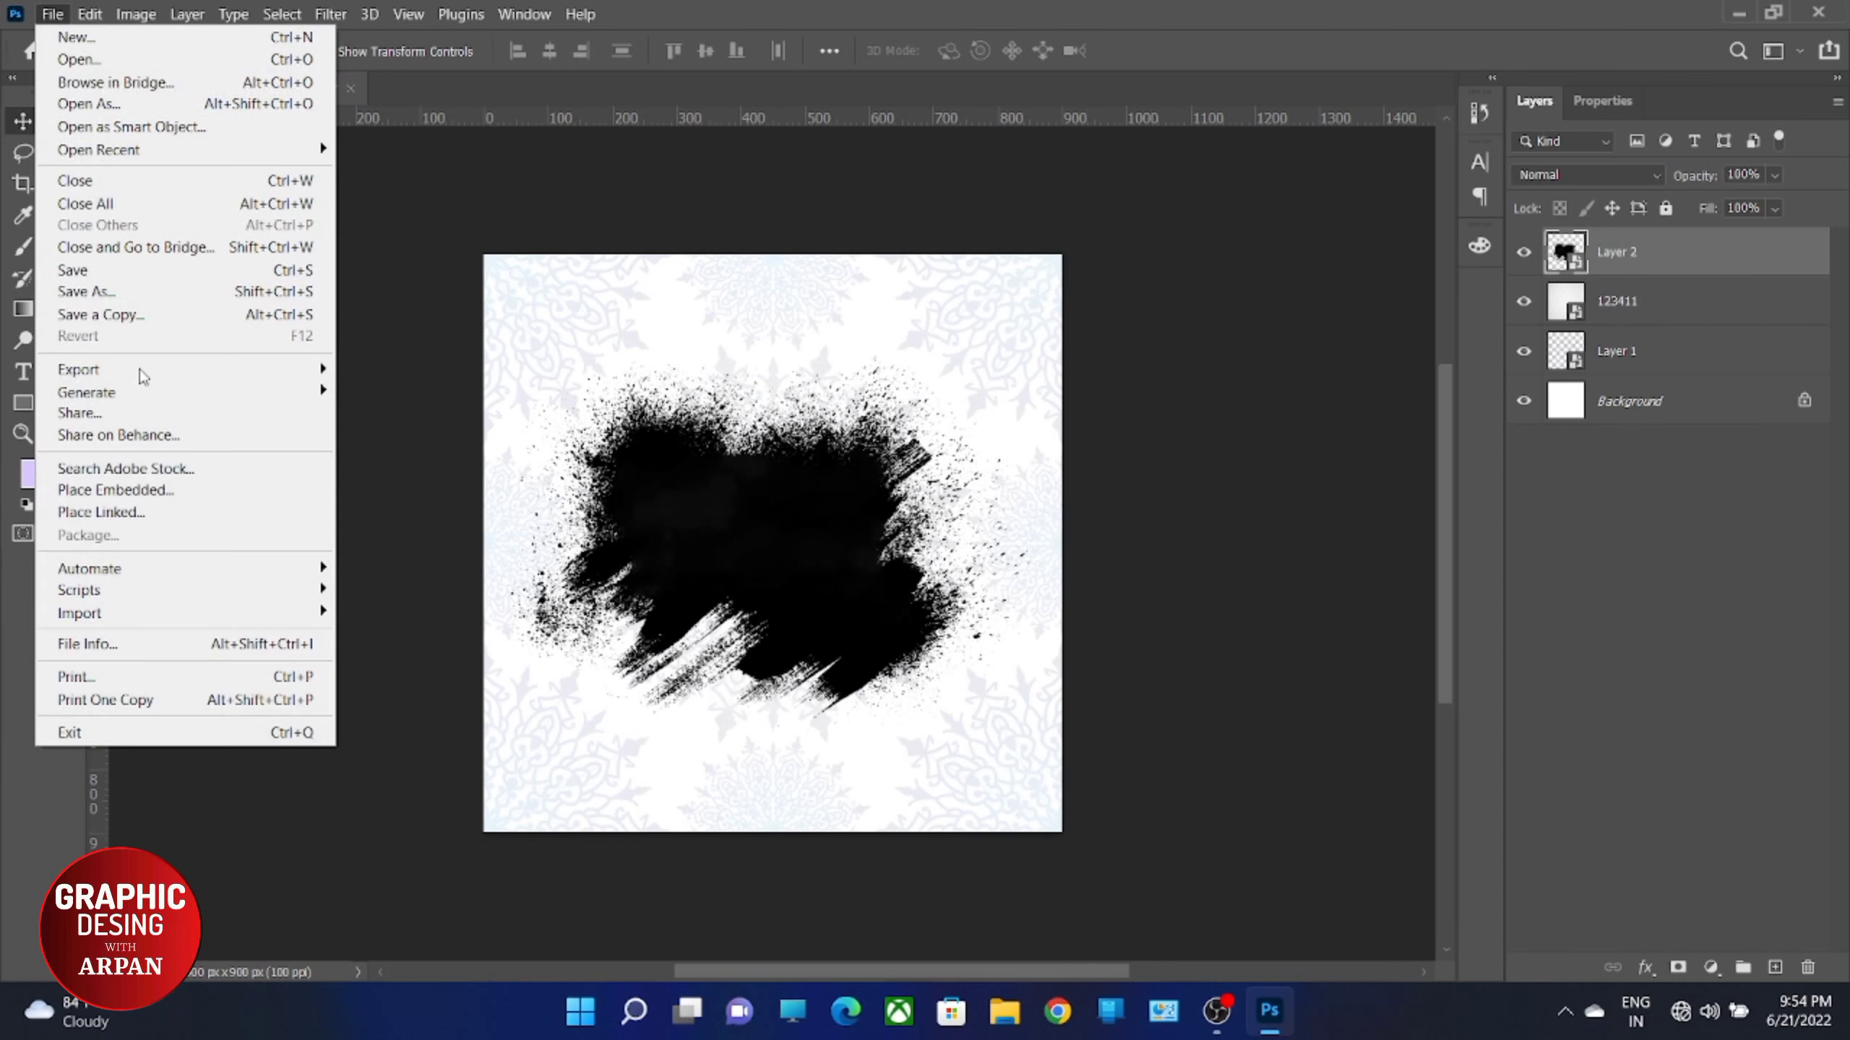
Step: Place the Layer 3 Jagannath artwork as an embedded layer
{"action": "left_click", "coordinate": [147, 500]}
{"action": "left_click", "coordinate": [713, 225]}
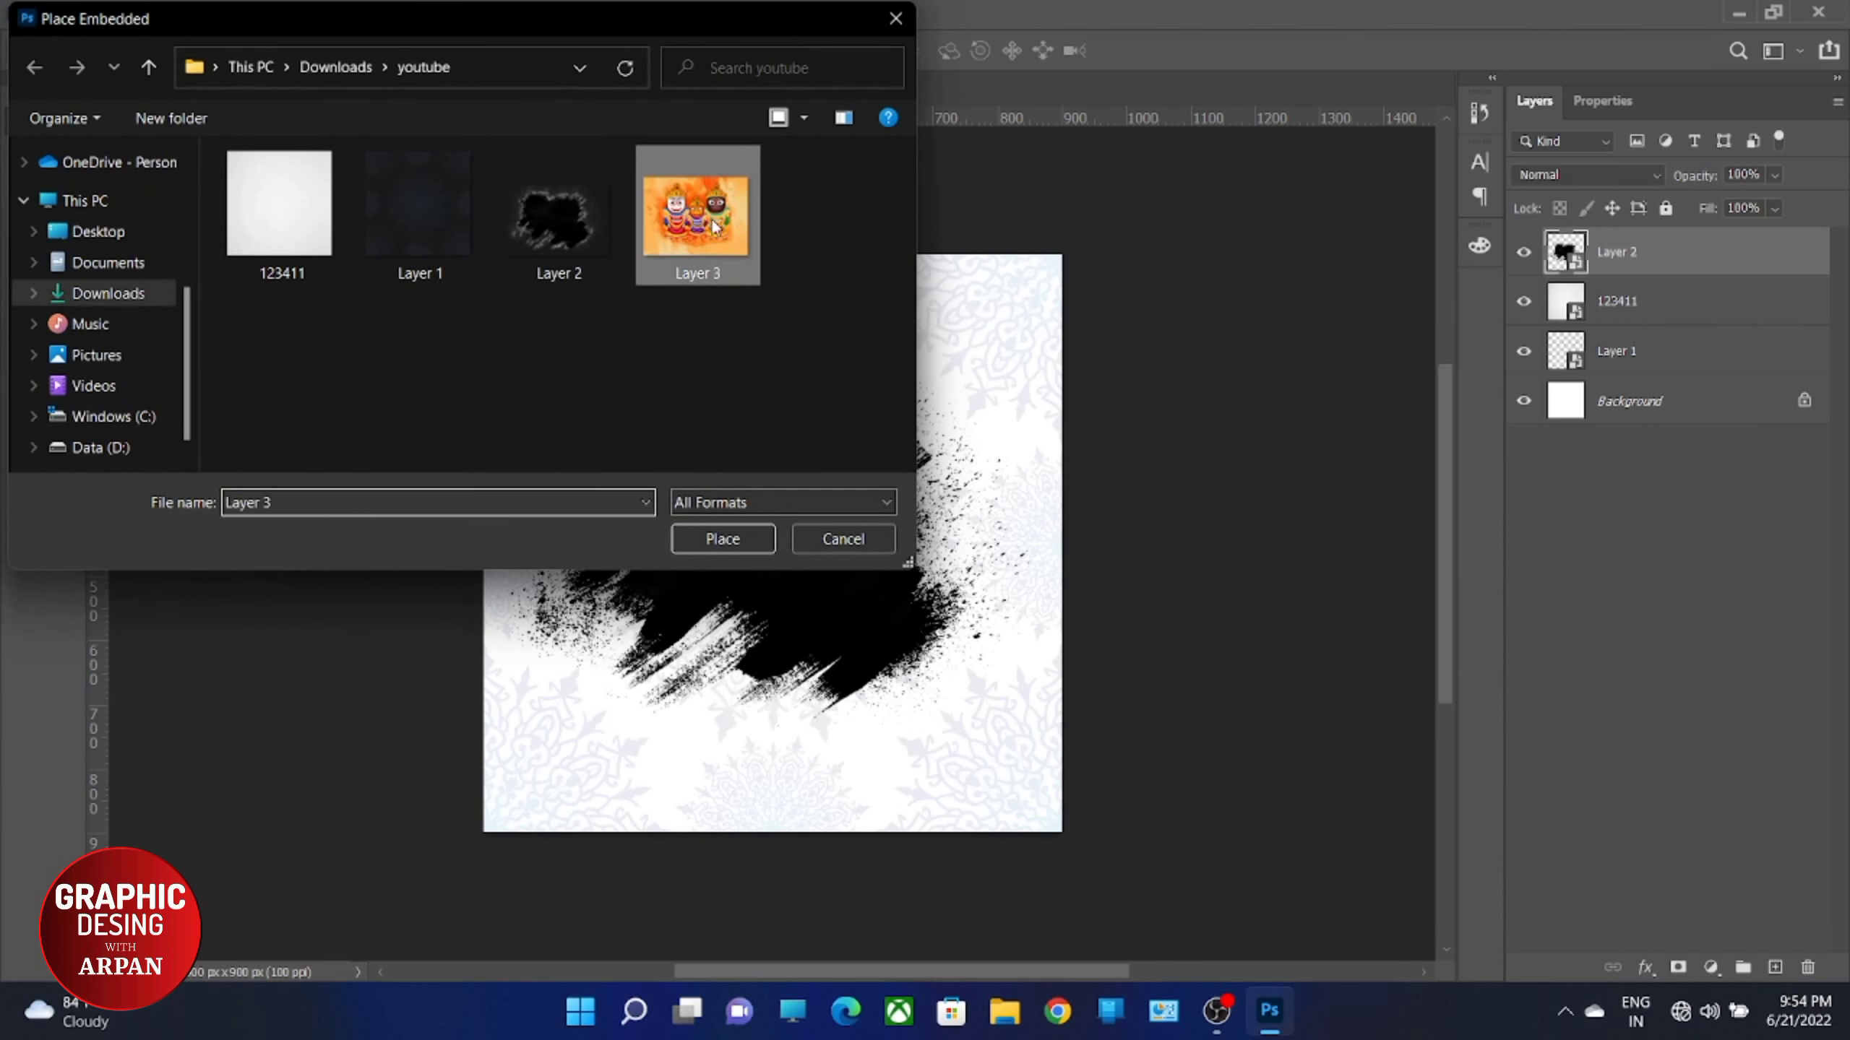
{"action": "left_click", "coordinate": [743, 540]}
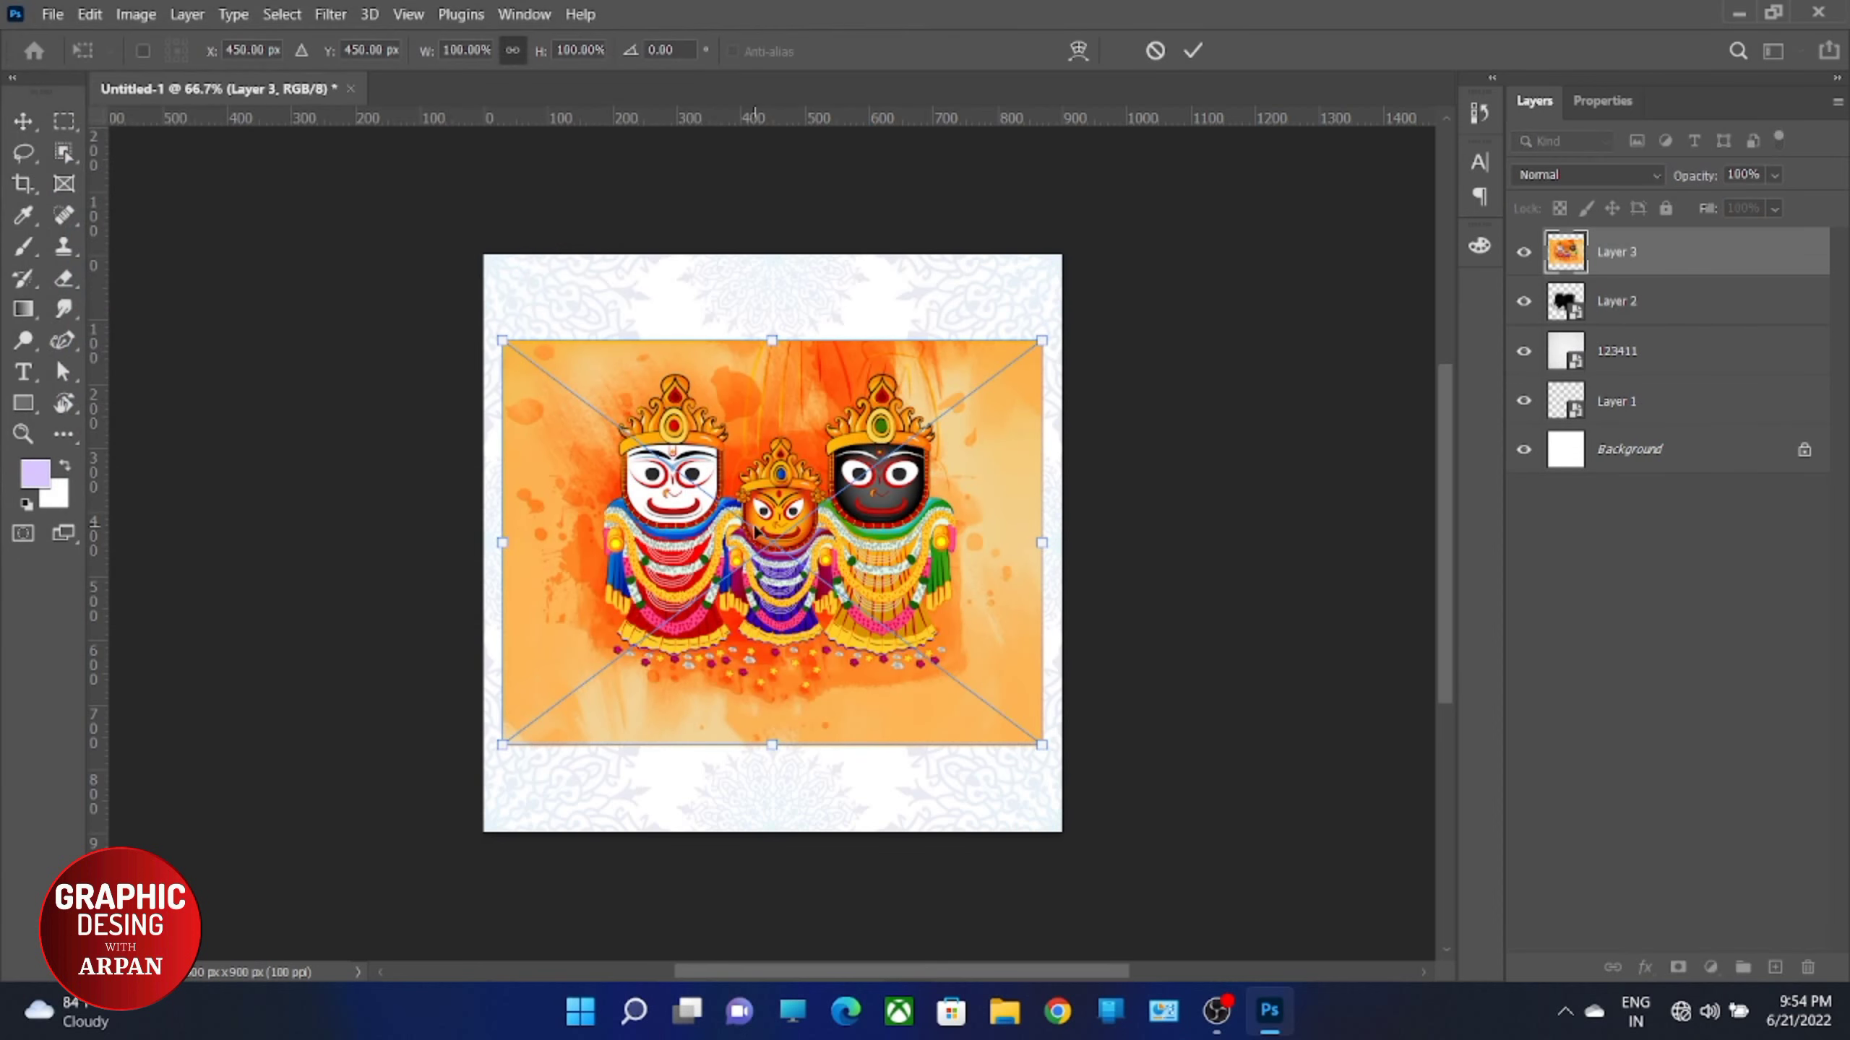
{"action": "left_click", "coordinate": [1192, 51]}
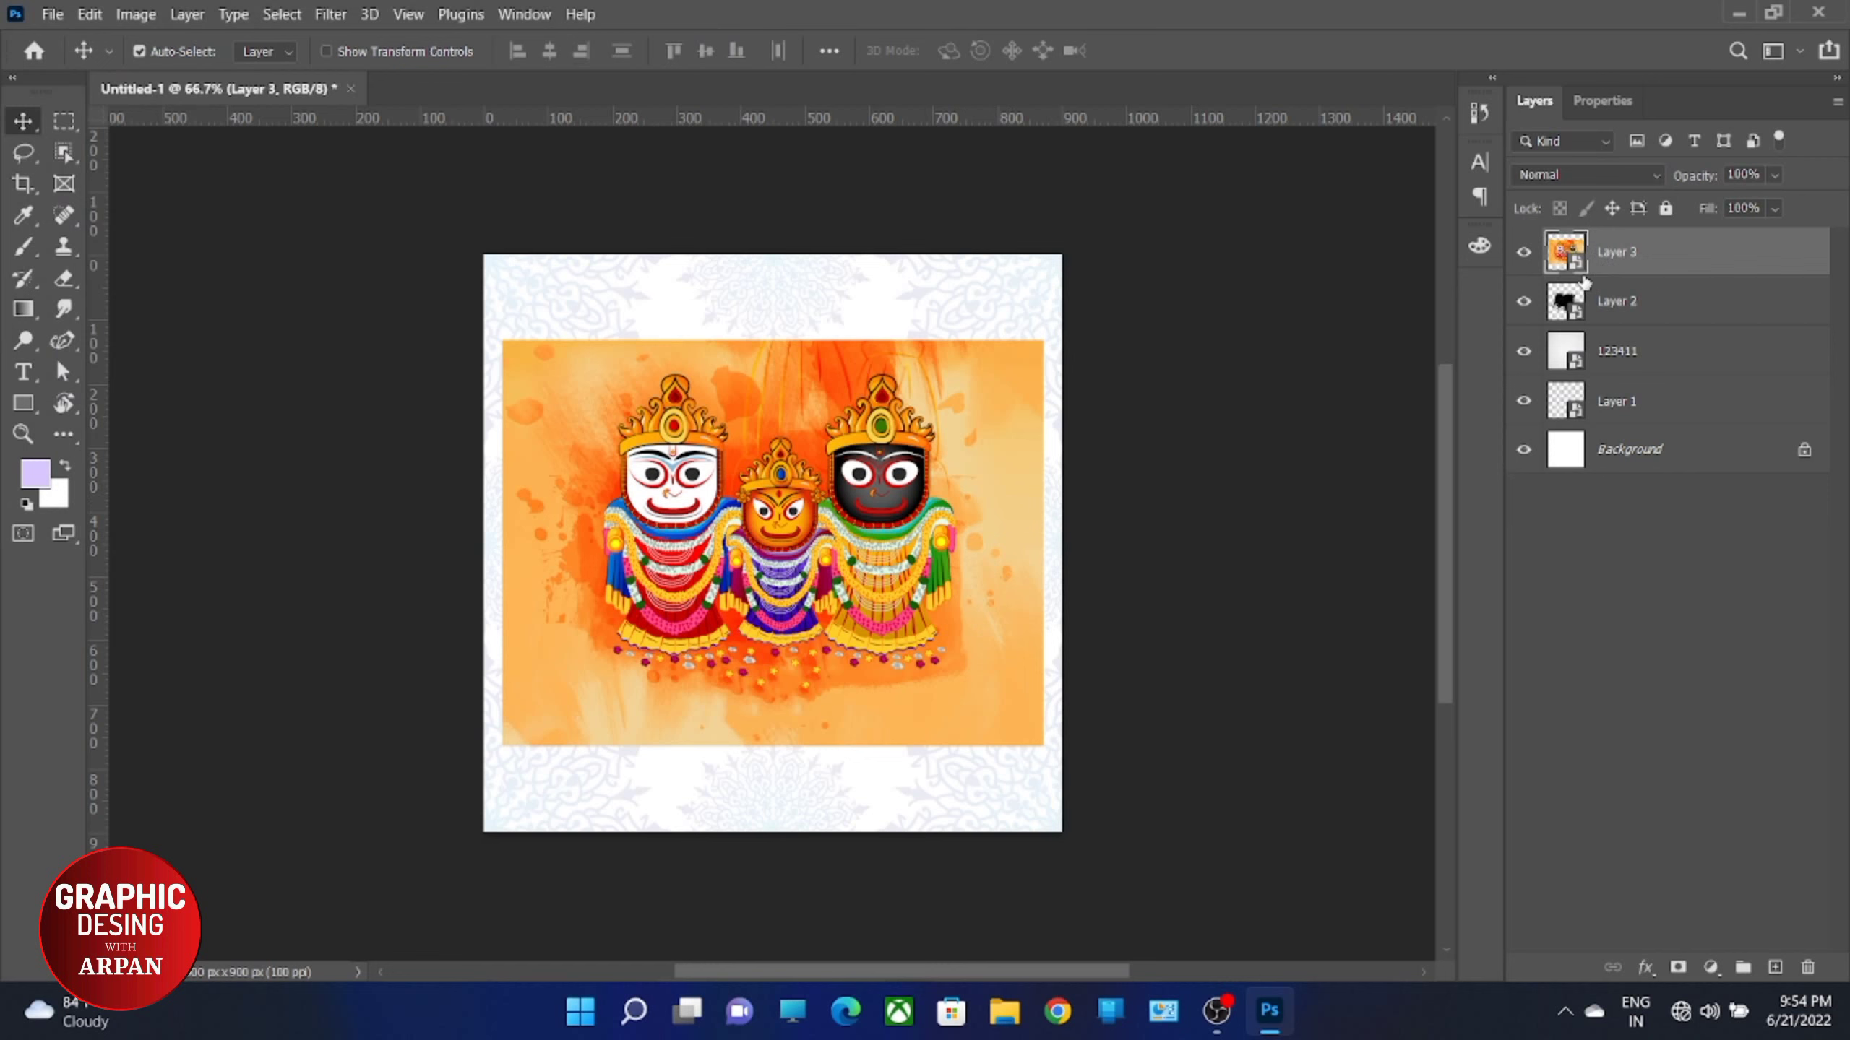
Step: Clip the Jagannath artwork into the splash and nudge both layers slightly right
{"action": "key", "text": "ctrl"}
{"action": "key", "text": "ctrl+alt+g"}
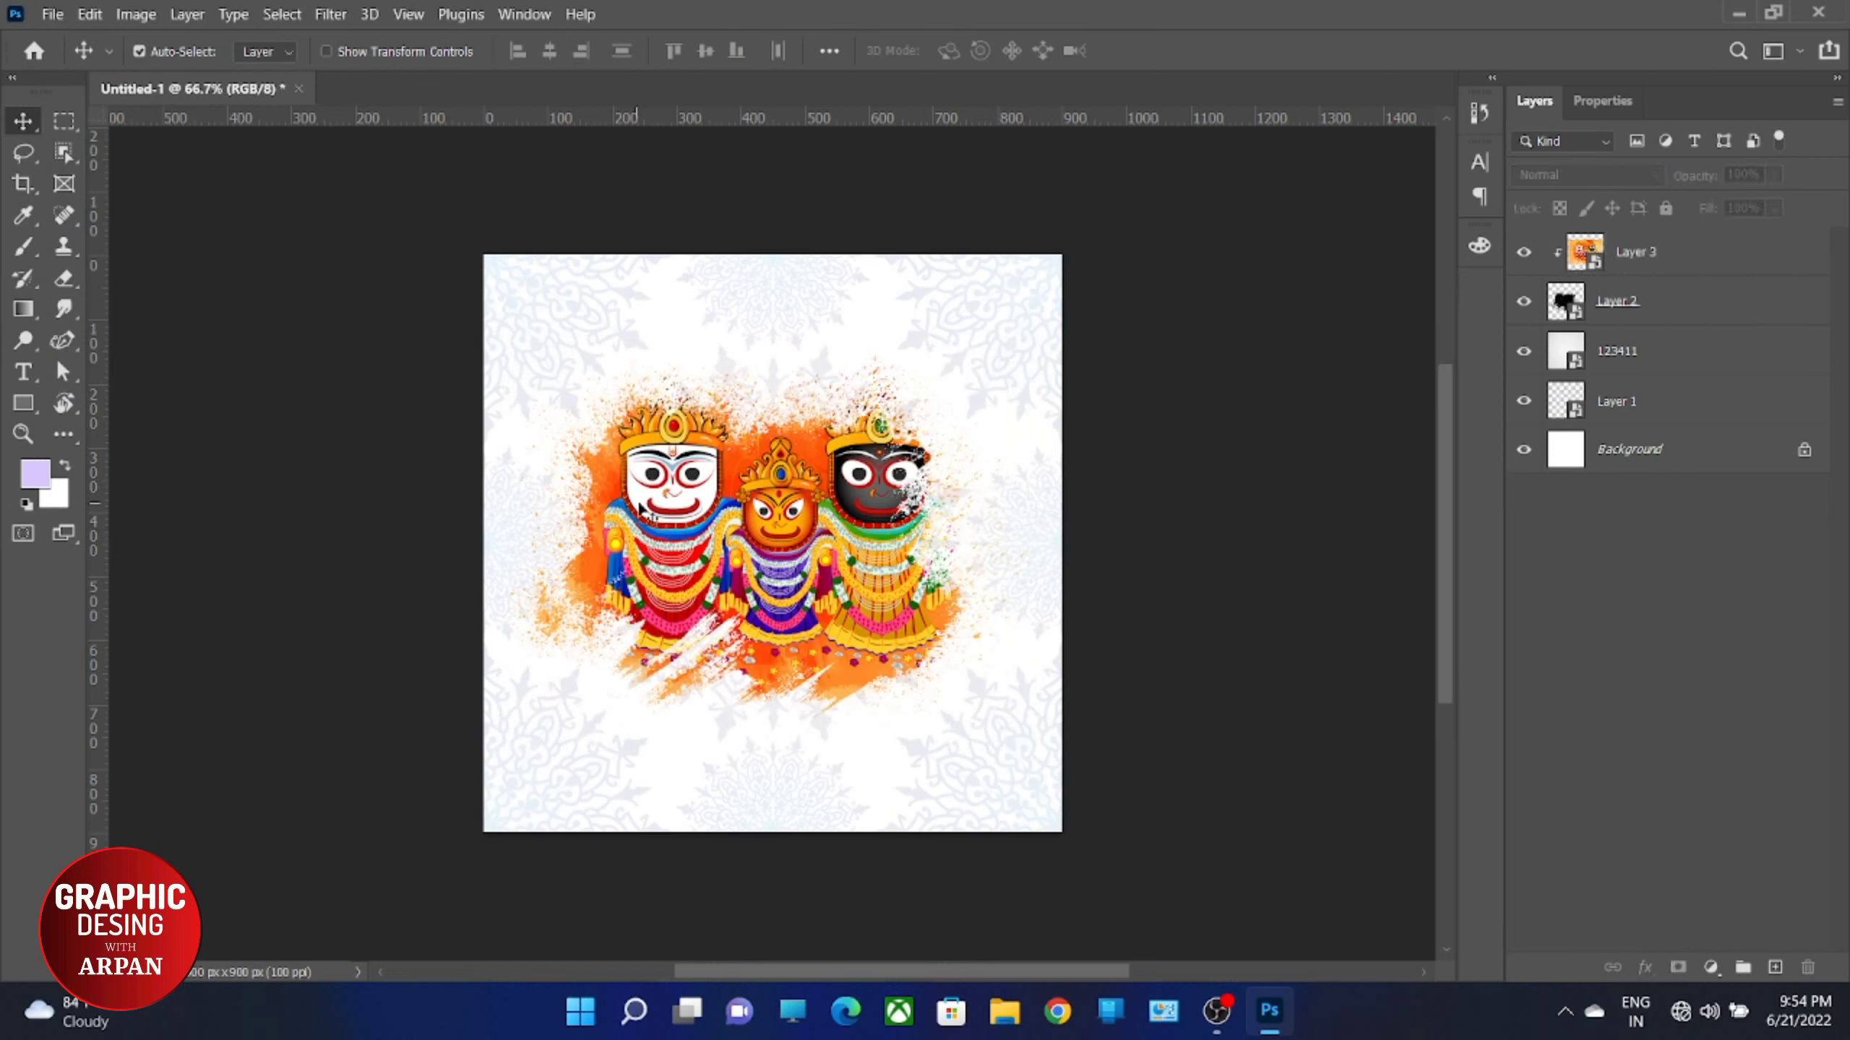
{"action": "key", "text": "shift+Left"}
{"action": "key", "text": "shift+Left"}
{"action": "key", "text": "shift+Left"}
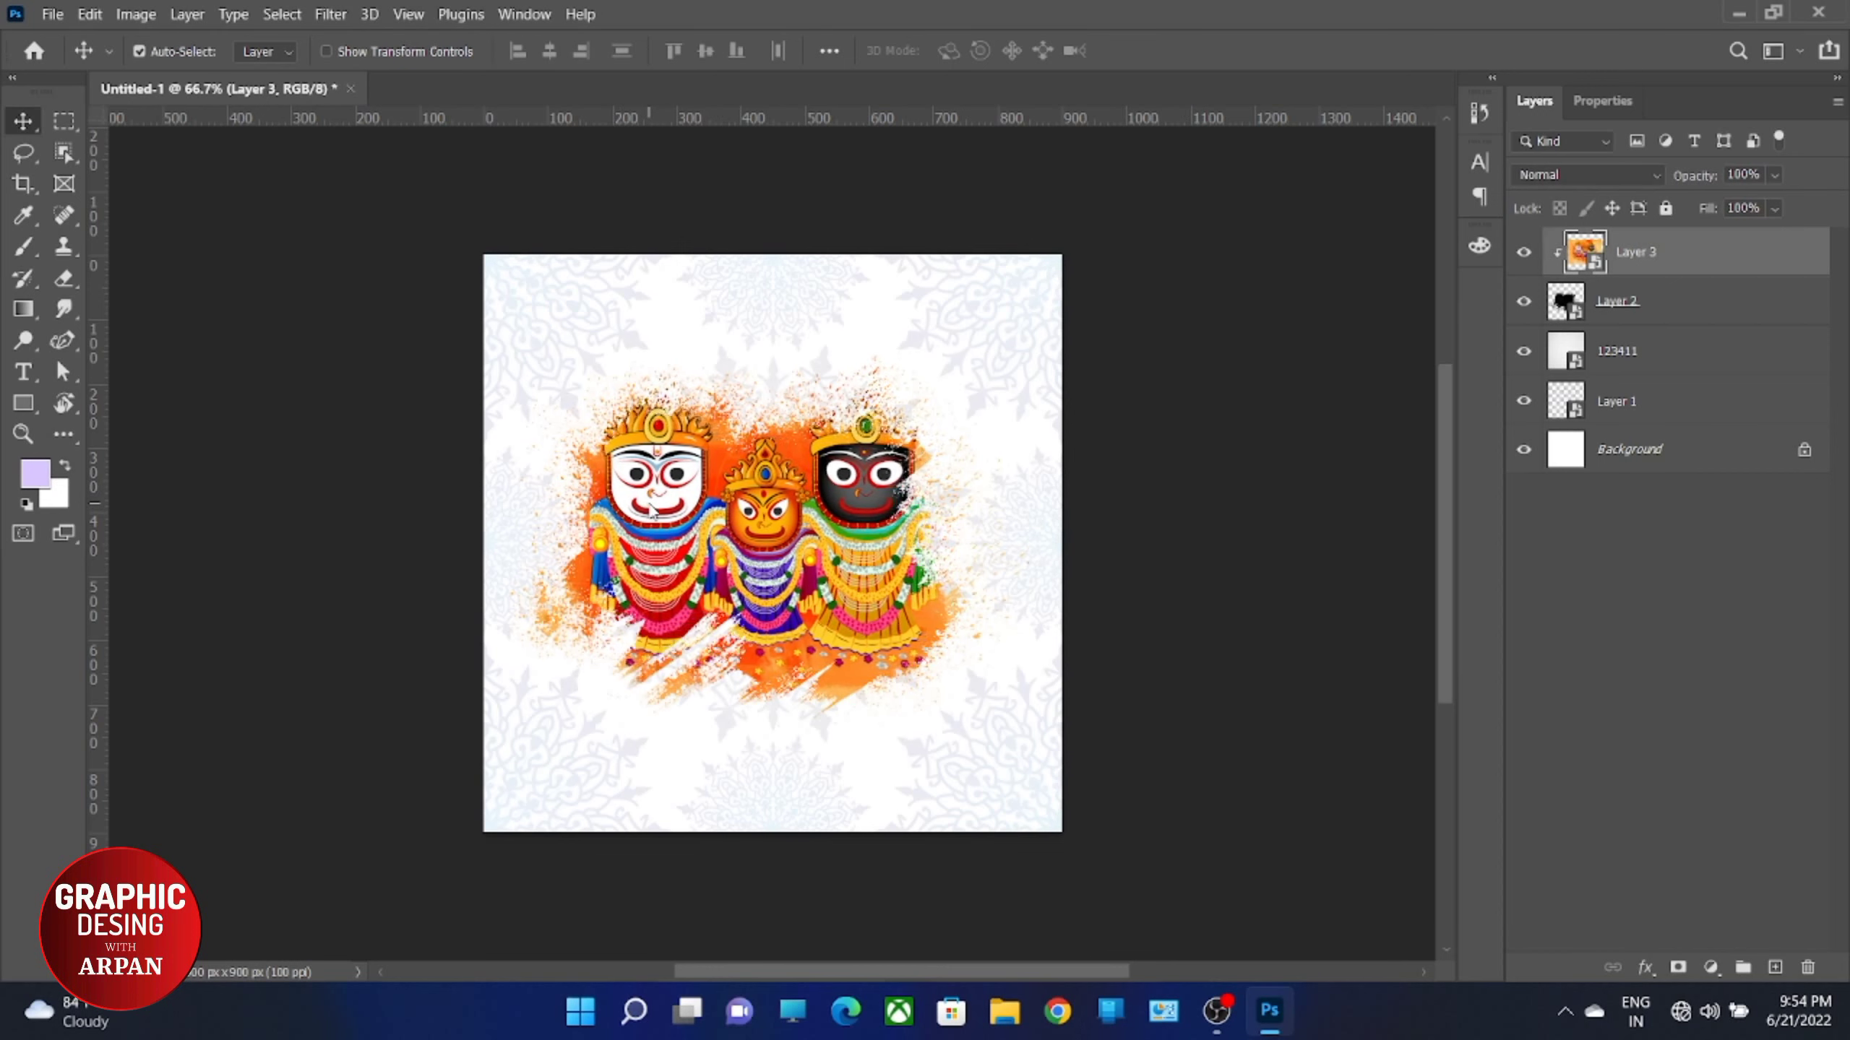
{"action": "key", "text": "shift+Right"}
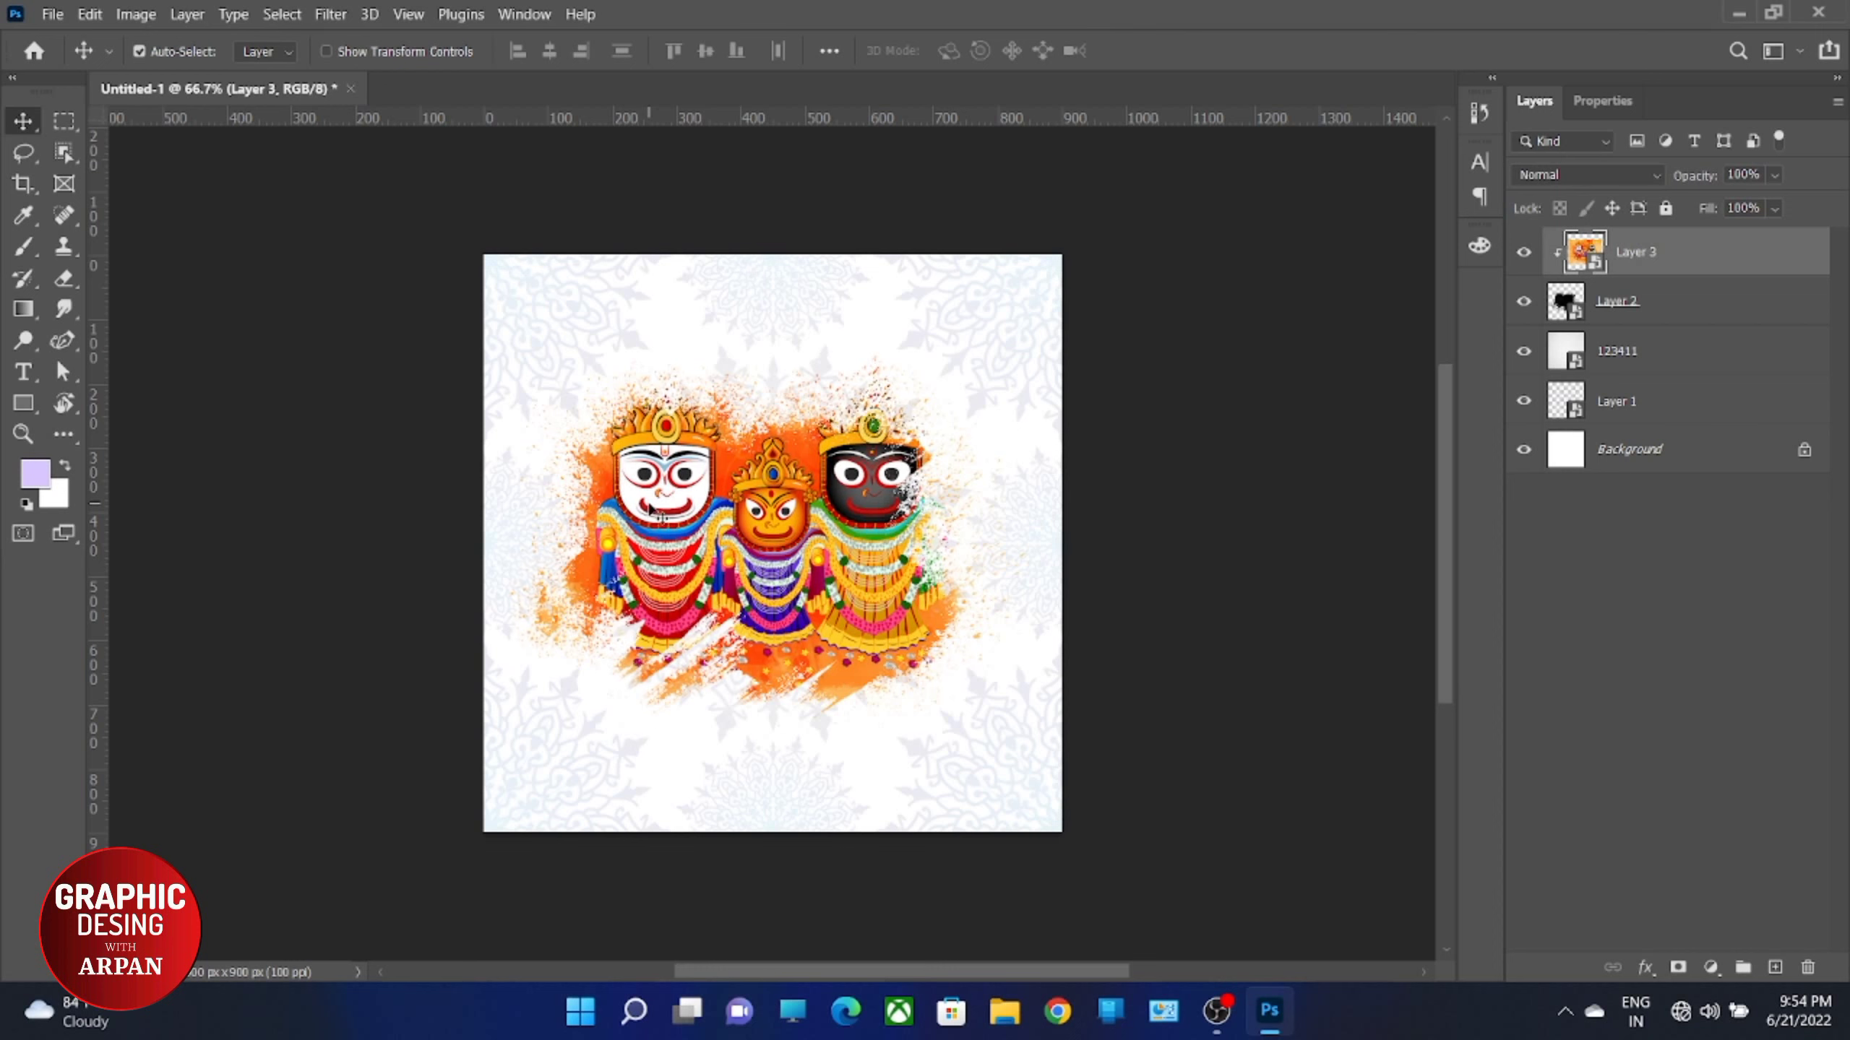
{"action": "key", "text": "shift+Left"}
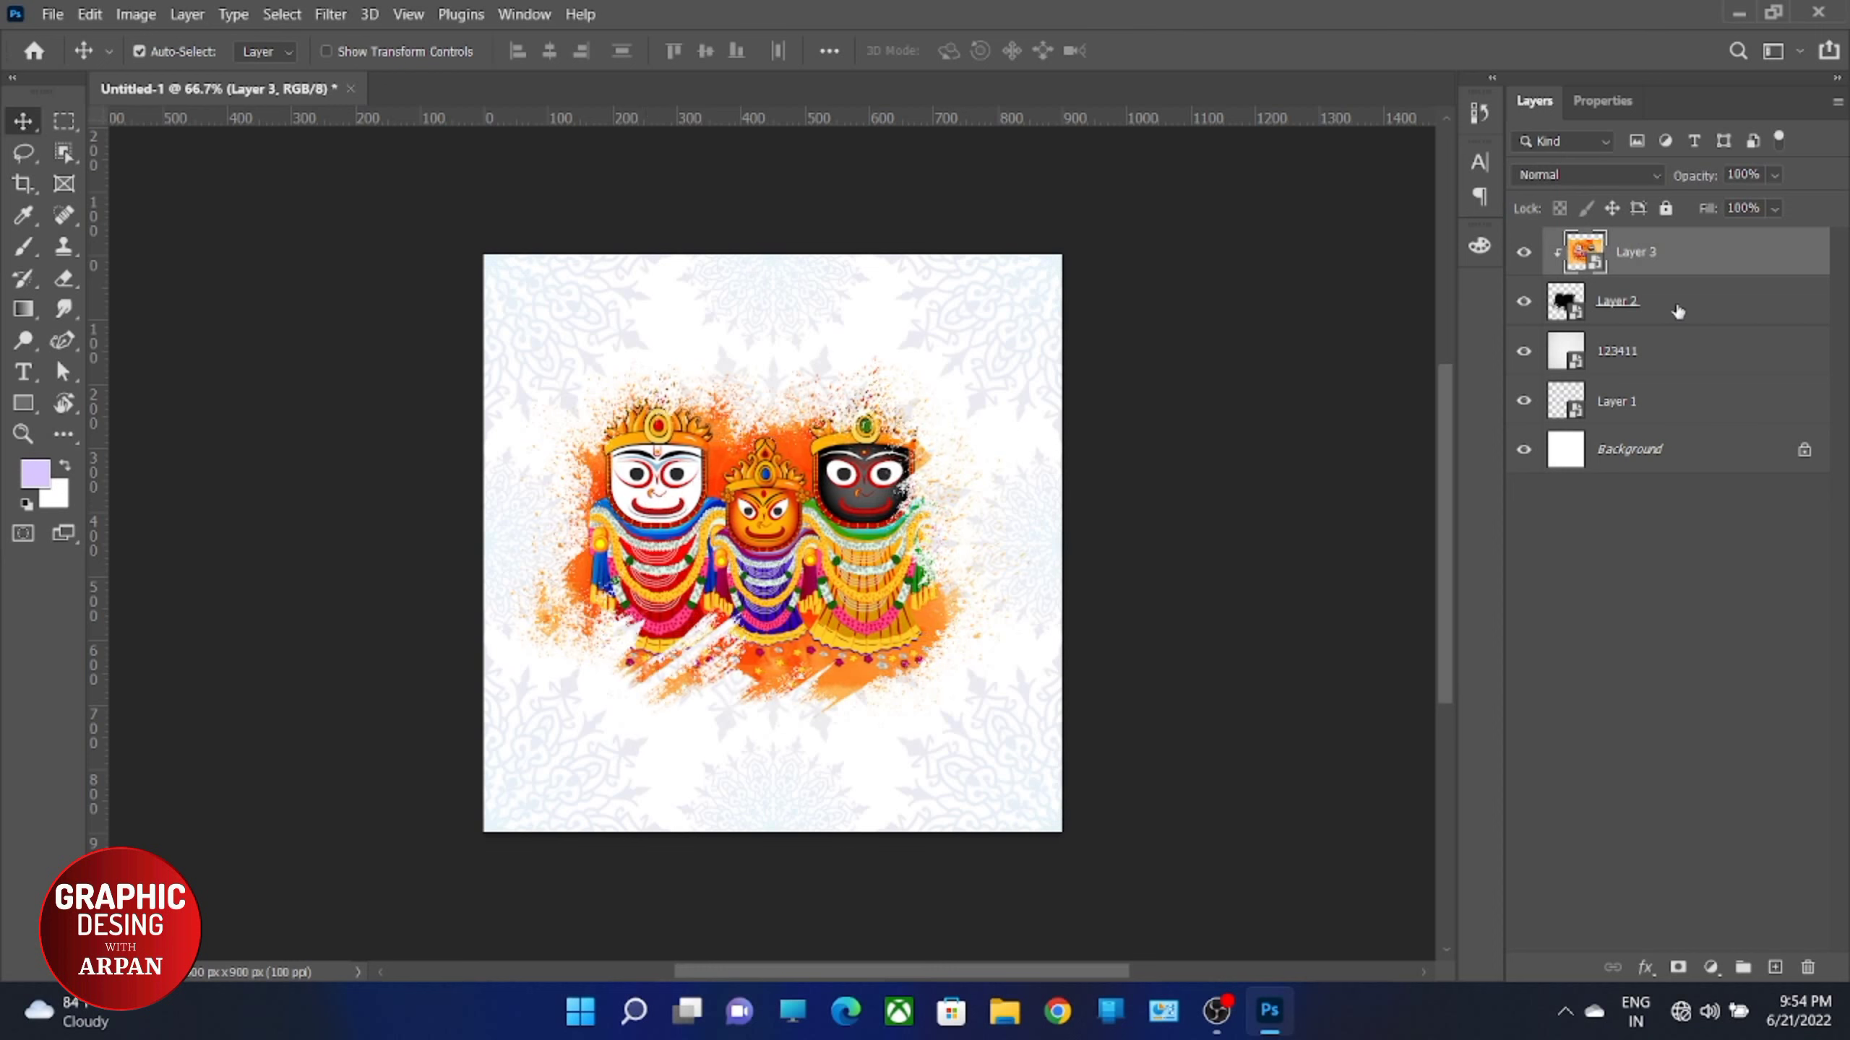
{"action": "left_click", "coordinate": [1740, 312], "text": "ctrl"}
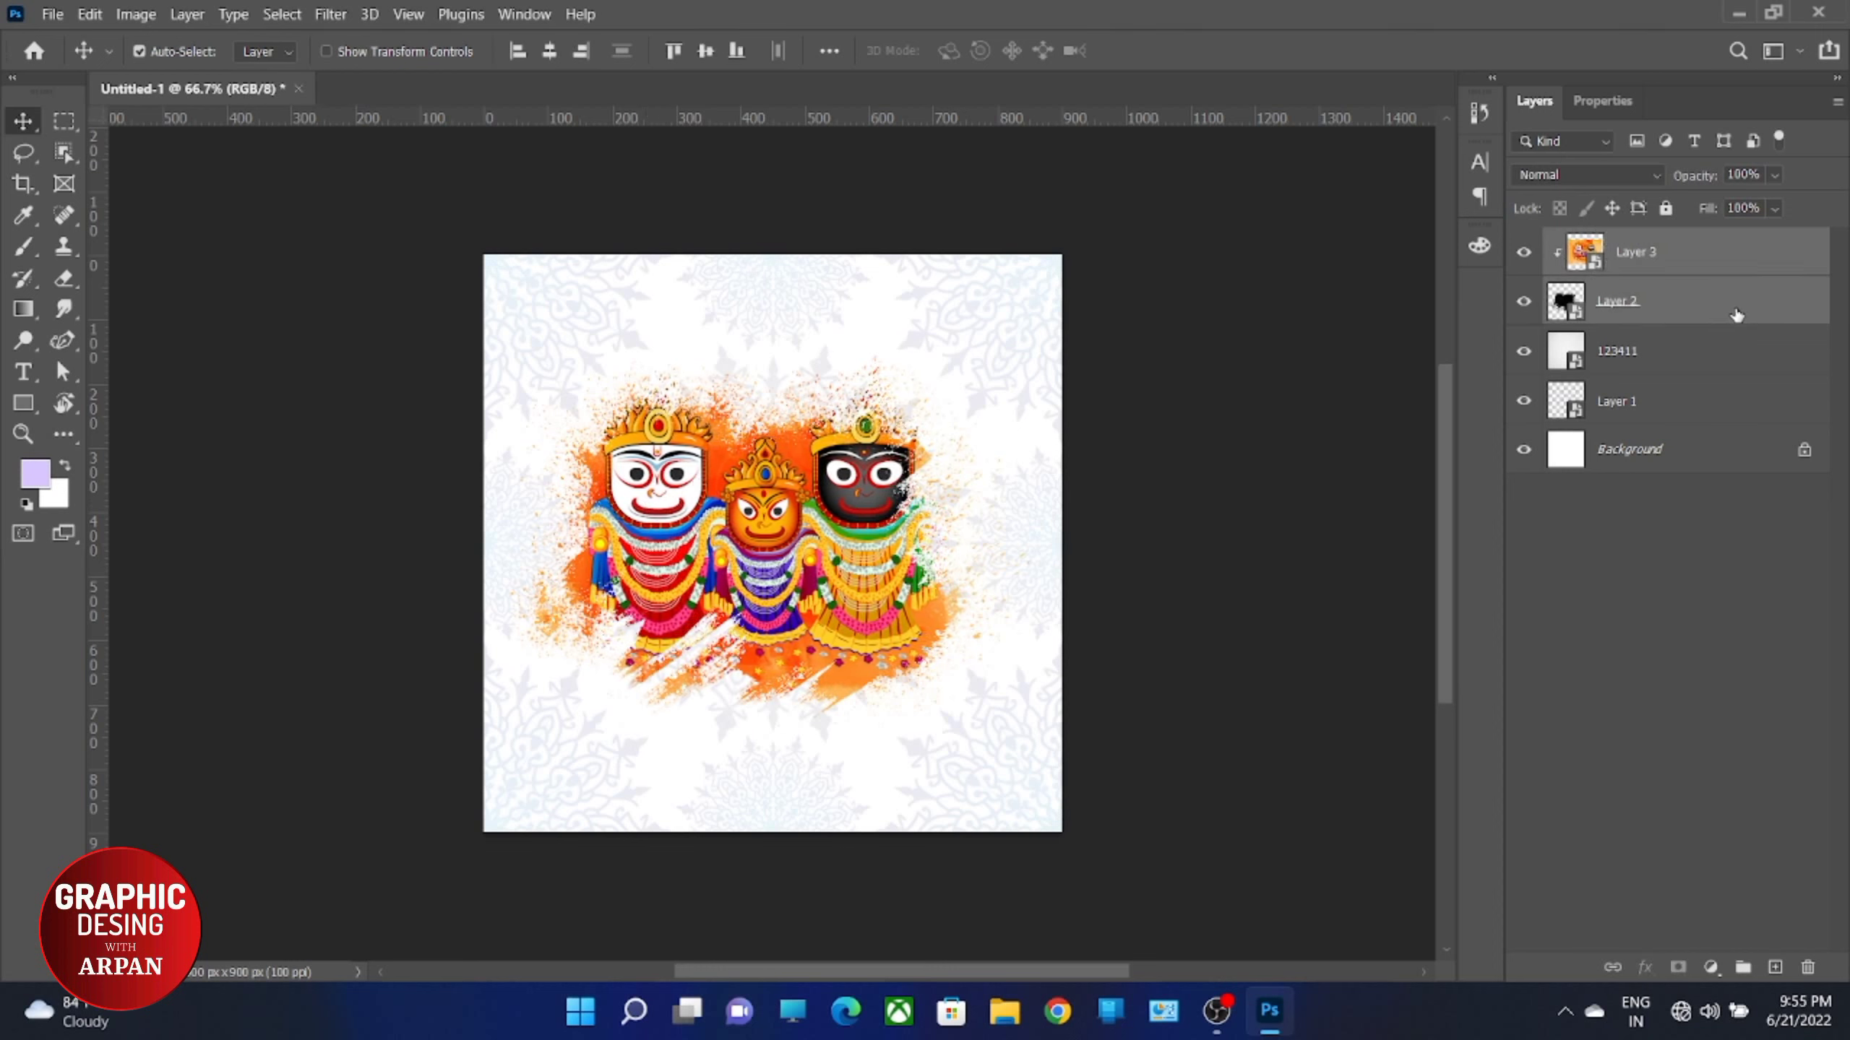
{"action": "key", "text": "shift+Right"}
{"action": "key", "text": "shift+Right"}
{"action": "key", "text": "shift+Right"}
{"action": "key", "text": "shift+Right"}
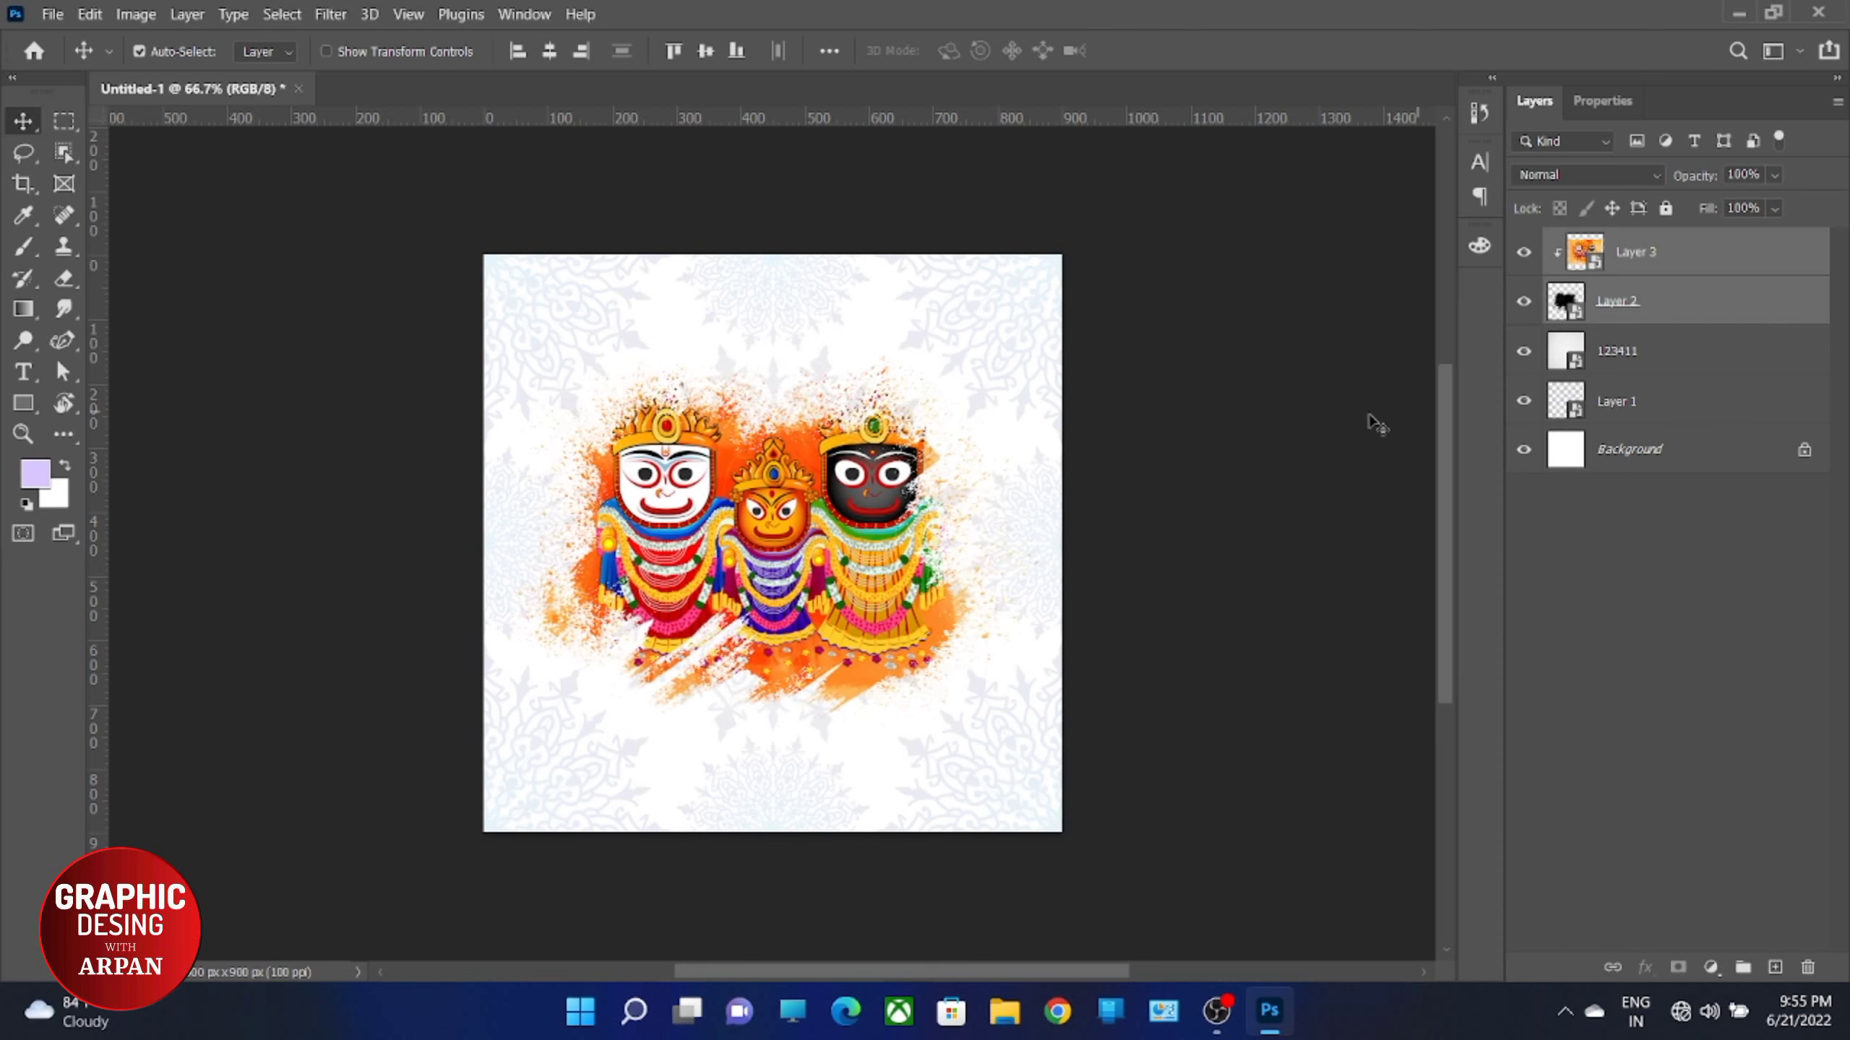
{"action": "left_click", "coordinate": [1135, 537]}
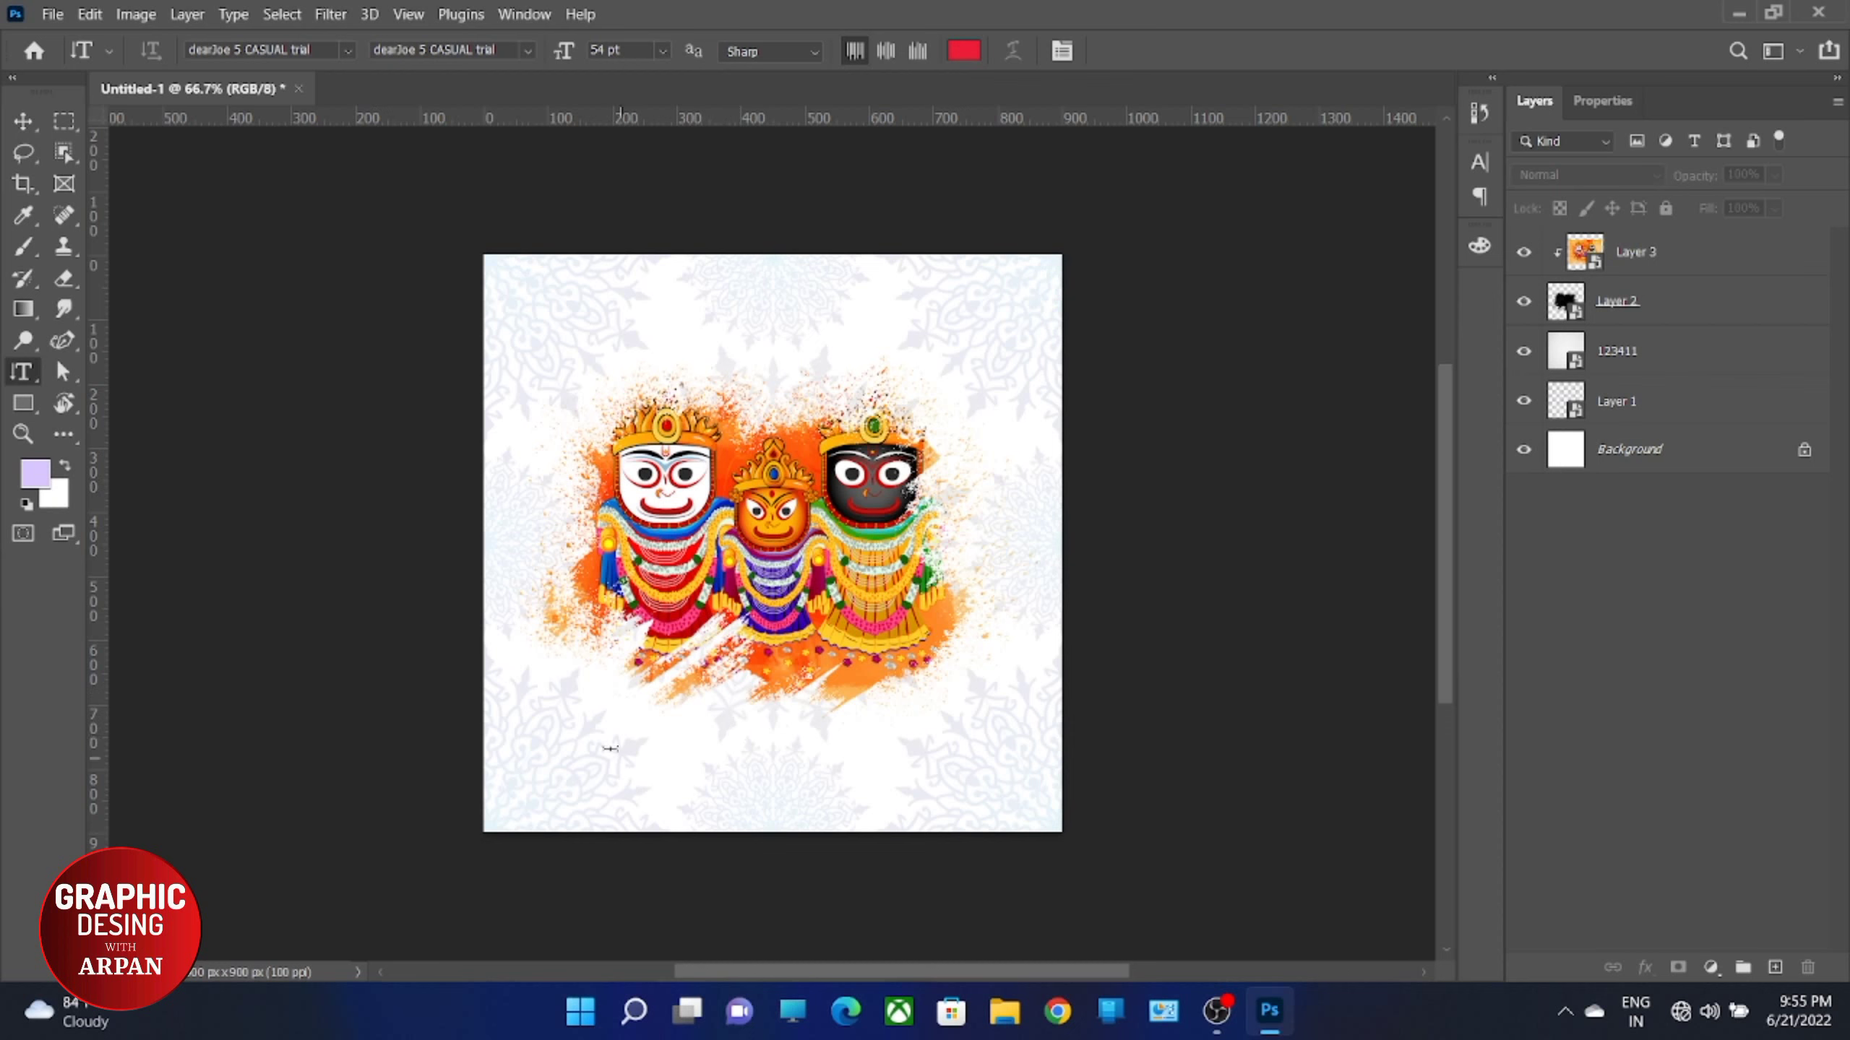
Step: Add horizontal red 'Rathyatra' text below the artwork and shift it up and left
{"action": "right_click", "coordinate": [29, 383]}
{"action": "left_click", "coordinate": [146, 371]}
{"action": "left_click", "coordinate": [717, 774]}
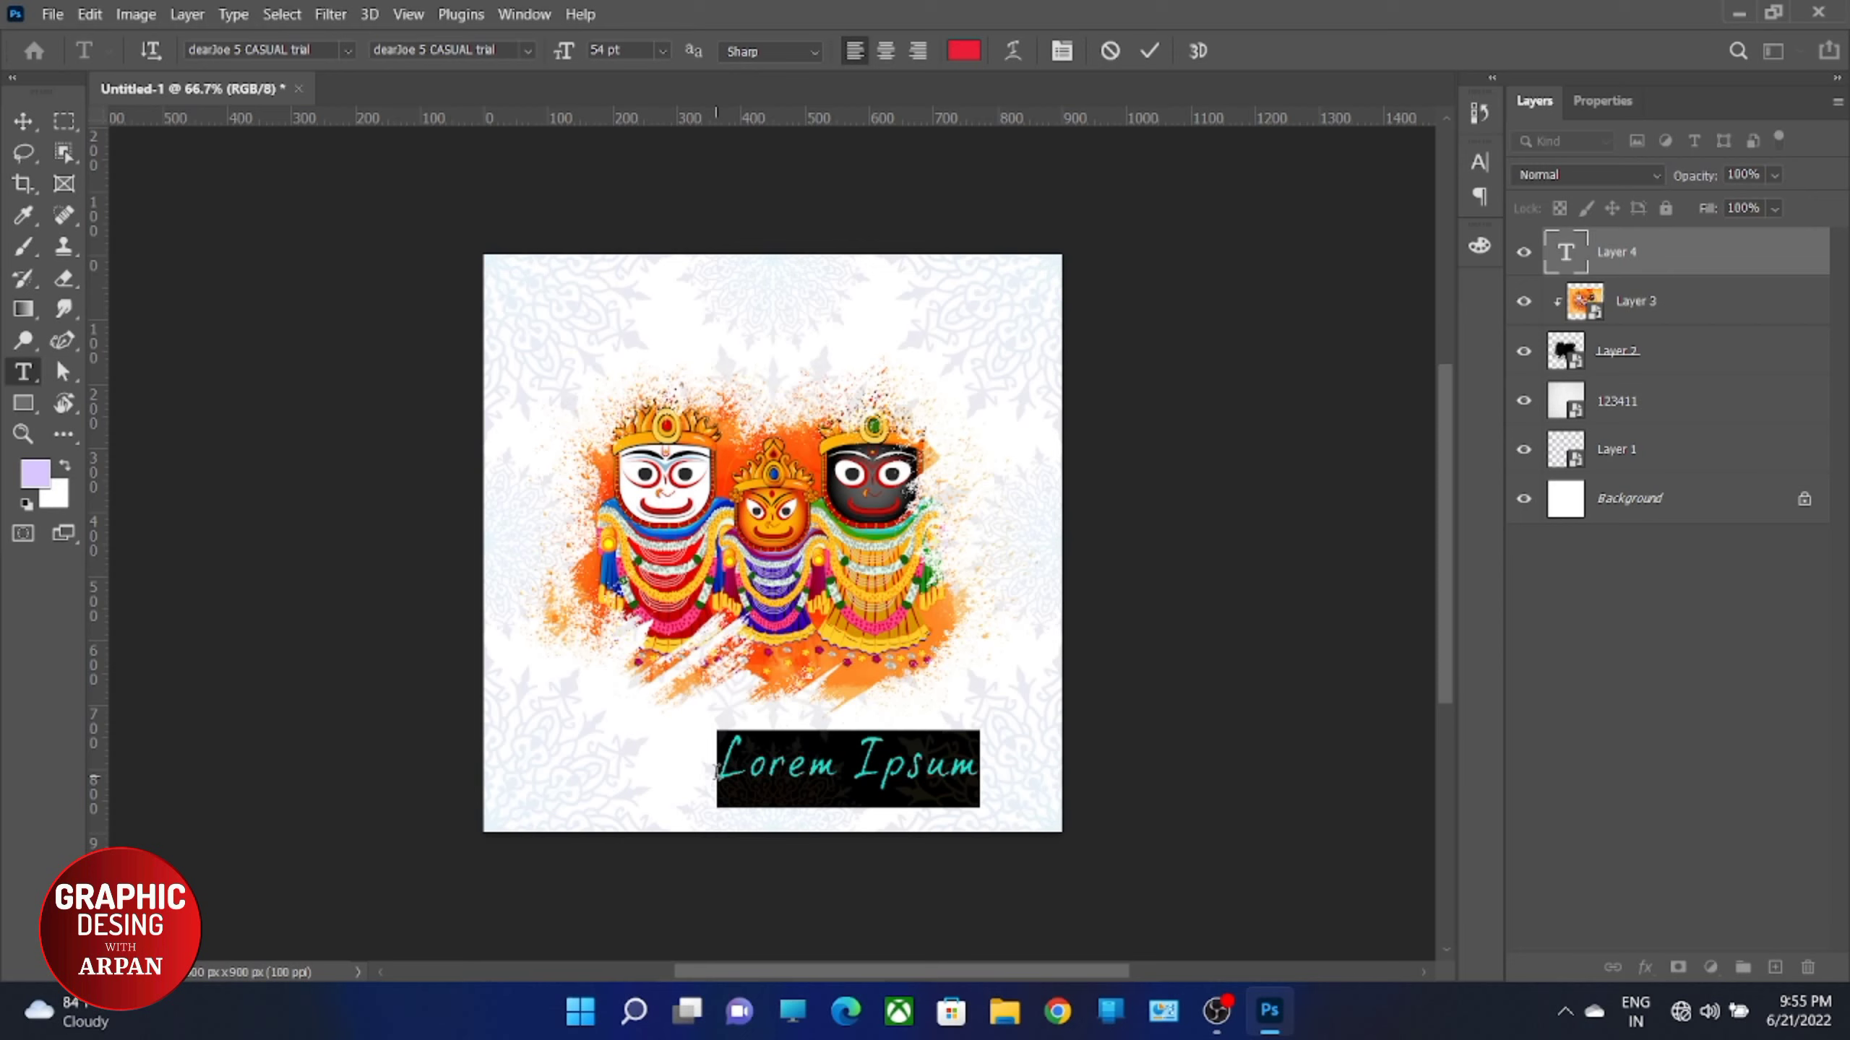
{"action": "type", "text": "R"}
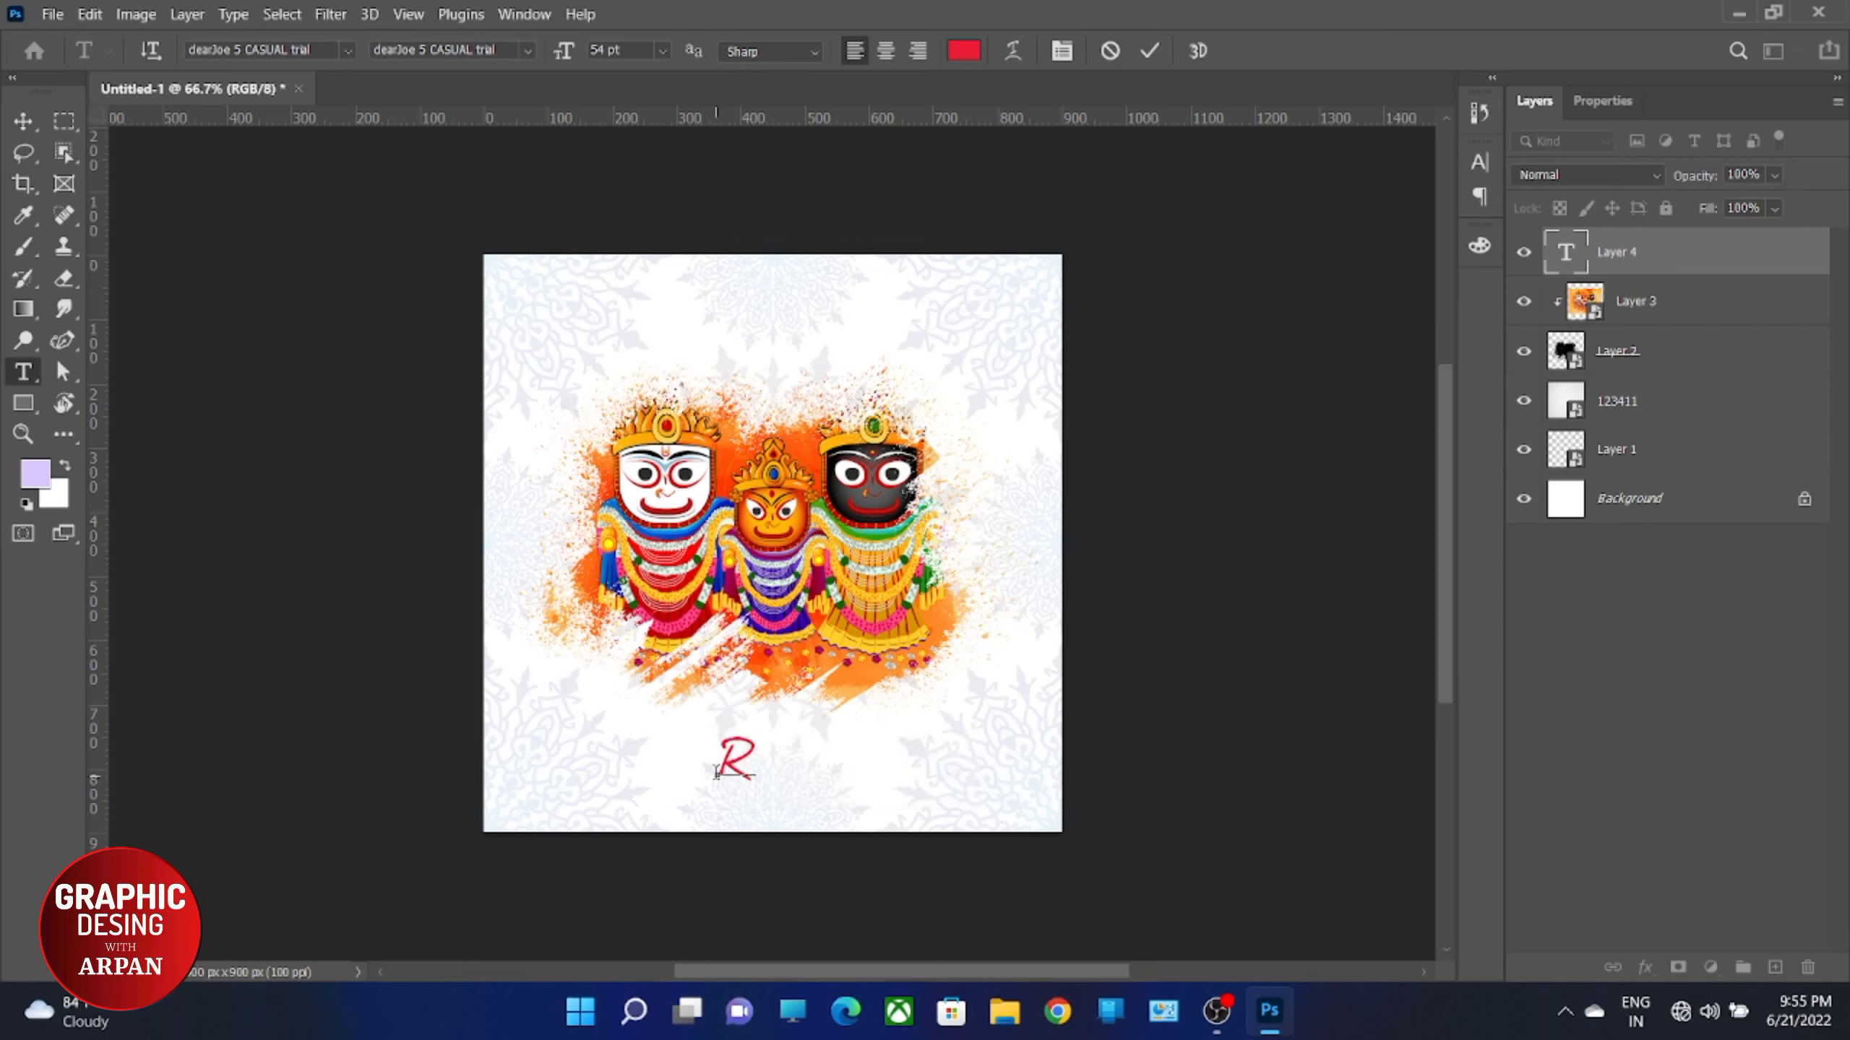
{"action": "type", "text": "ath"}
{"action": "type", "text": "y"}
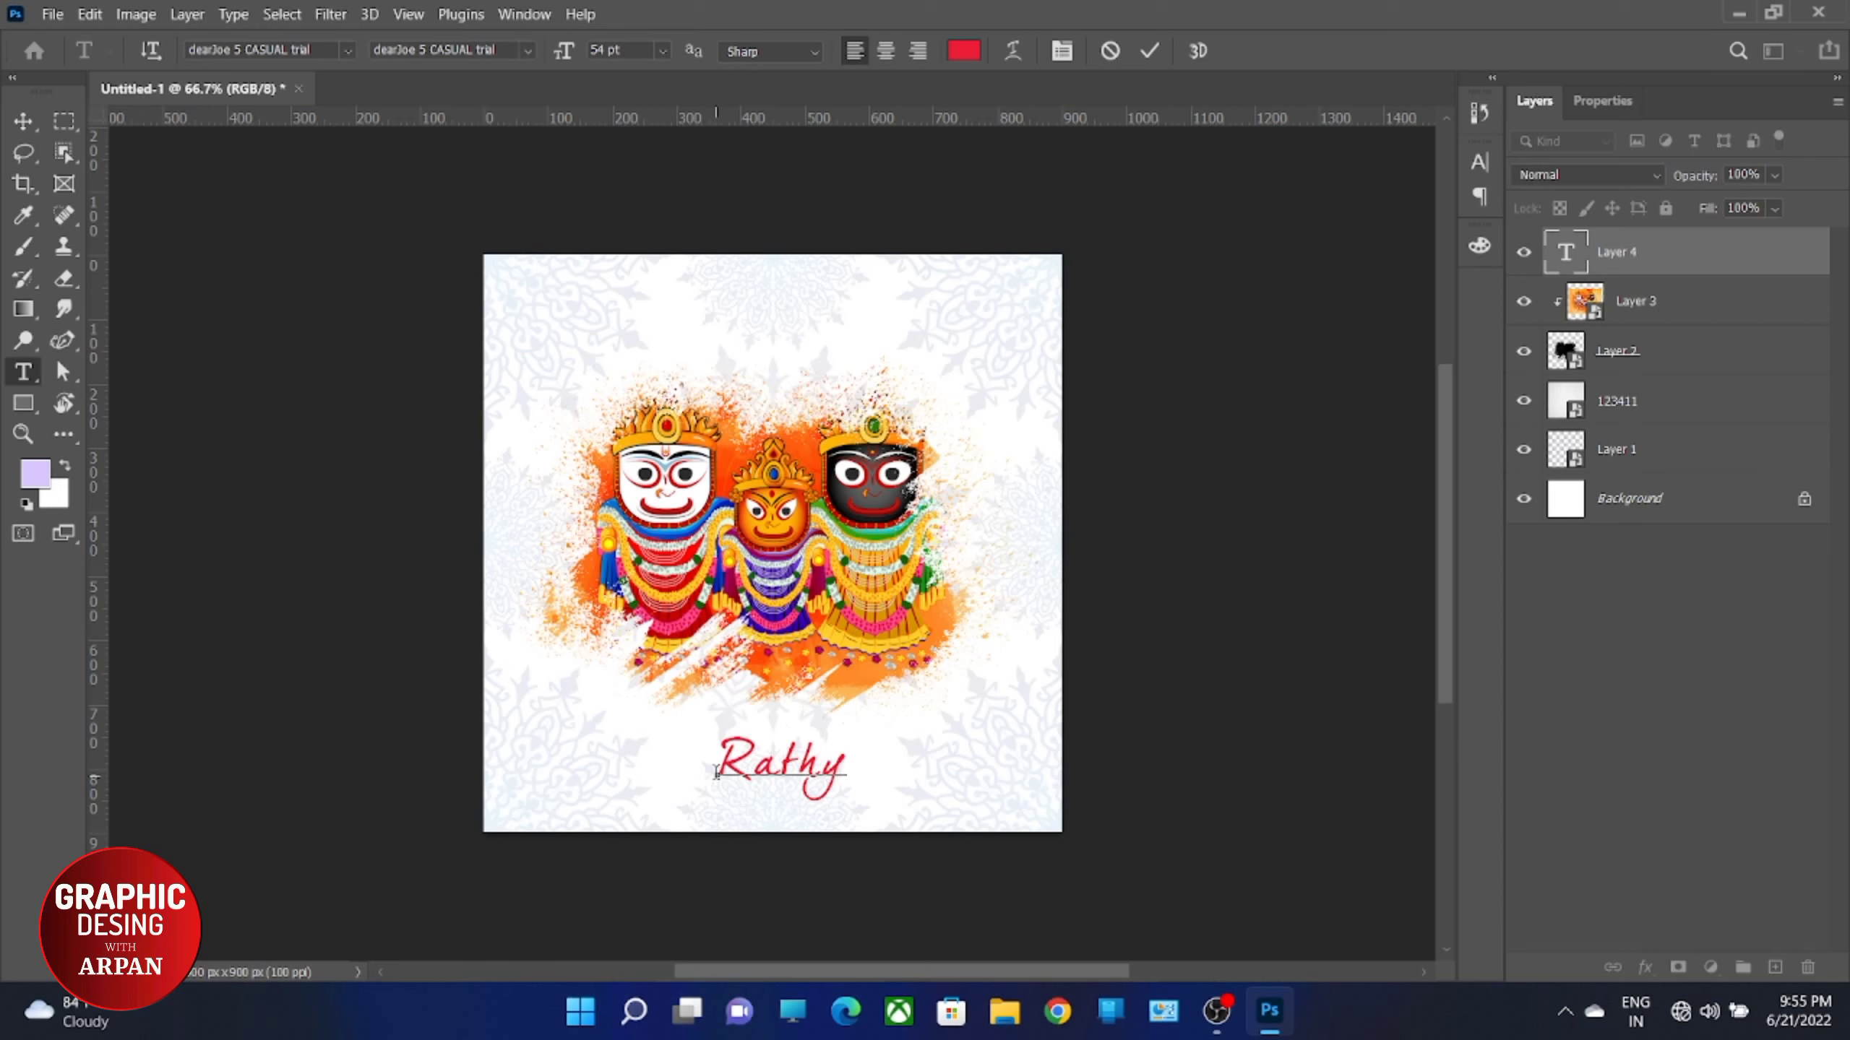
{"action": "type", "text": "a"}
{"action": "type", "text": "t"}
{"action": "type", "text": "ra"}
{"action": "left_click", "coordinate": [1148, 51]}
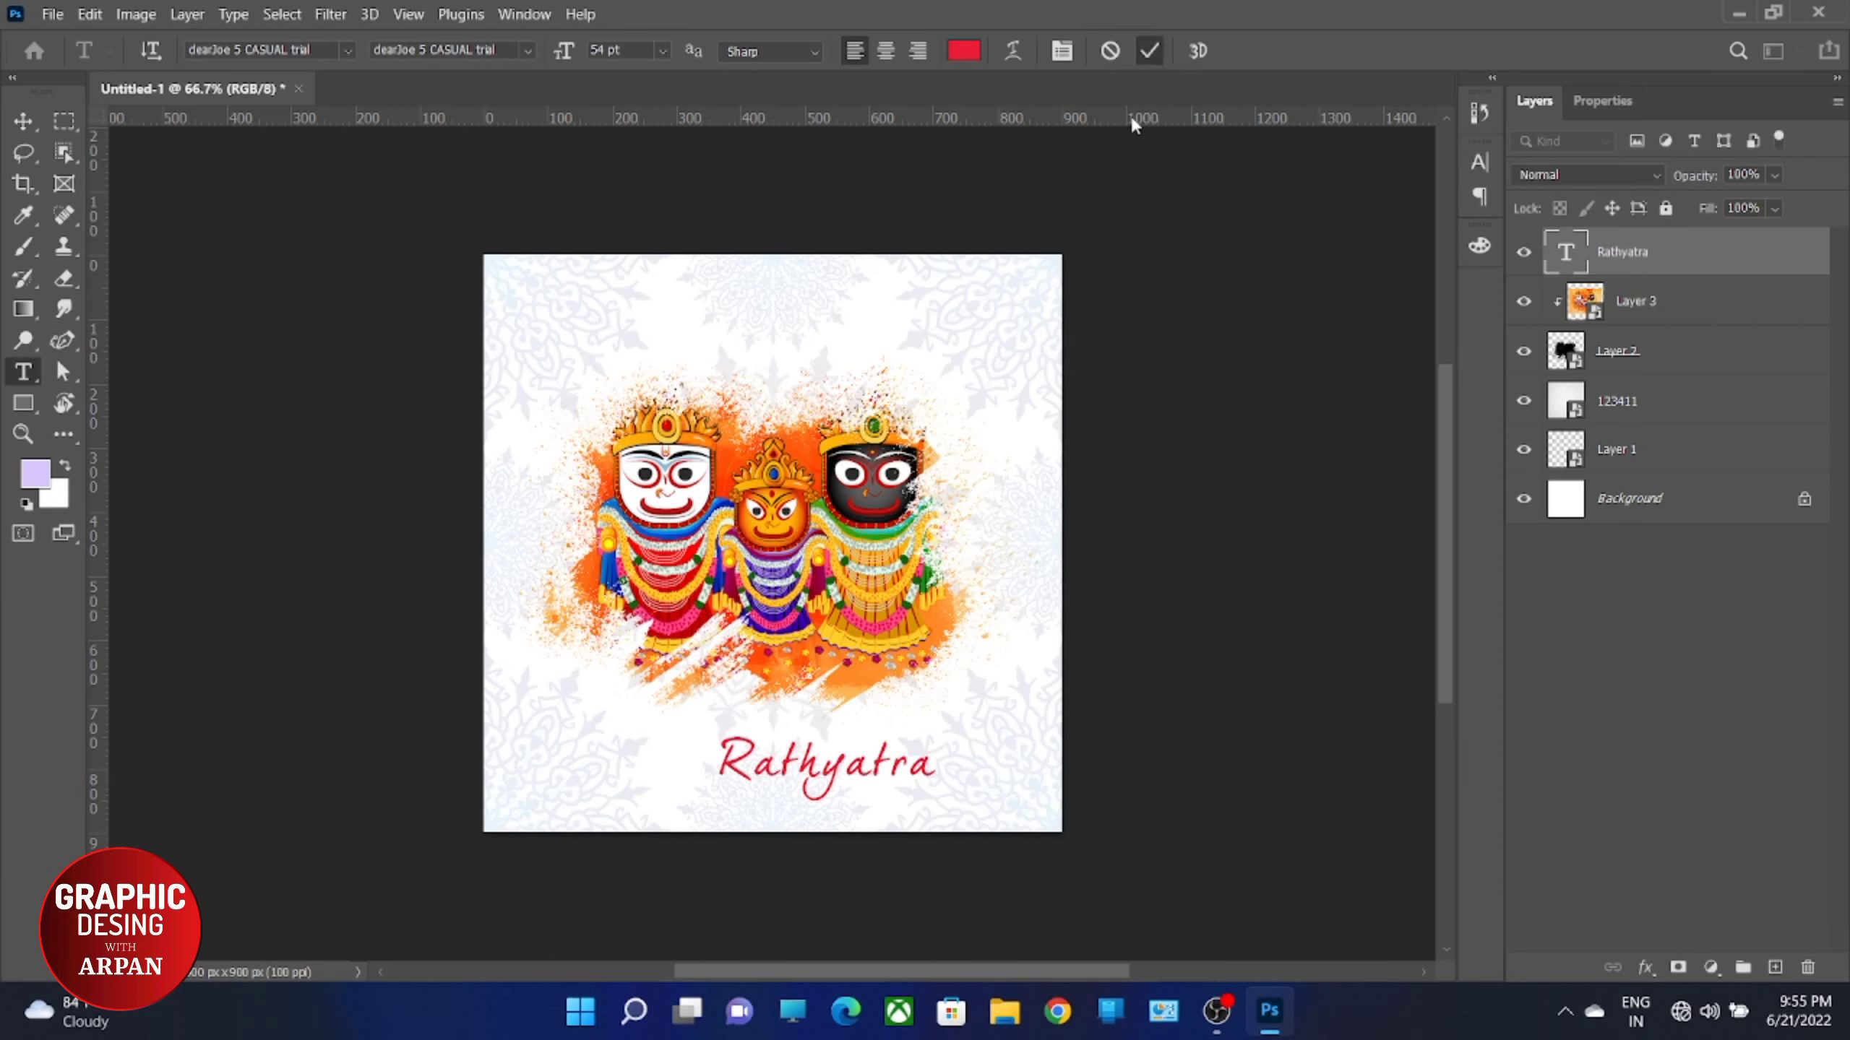
{"action": "scroll", "coordinate": [764, 839], "scroll_direction": "up", "scroll_amount": 3}
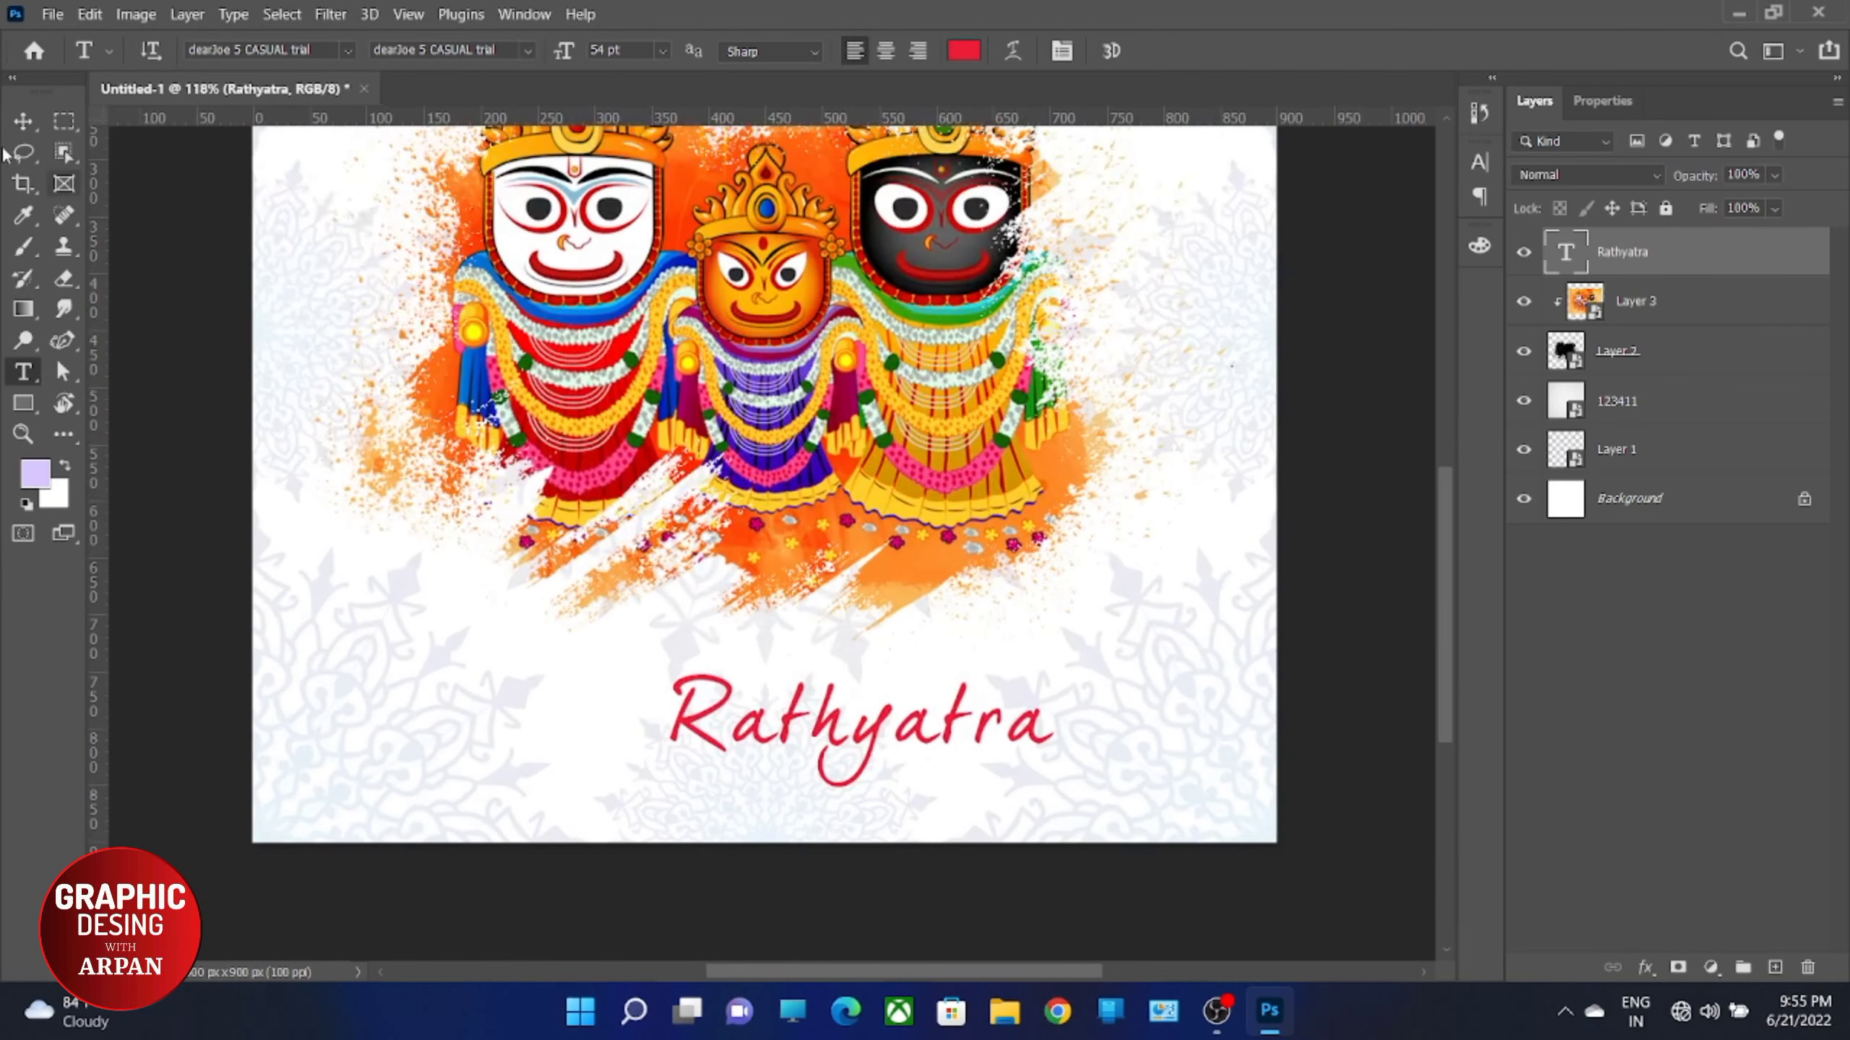
{"action": "left_click", "coordinate": [23, 120]}
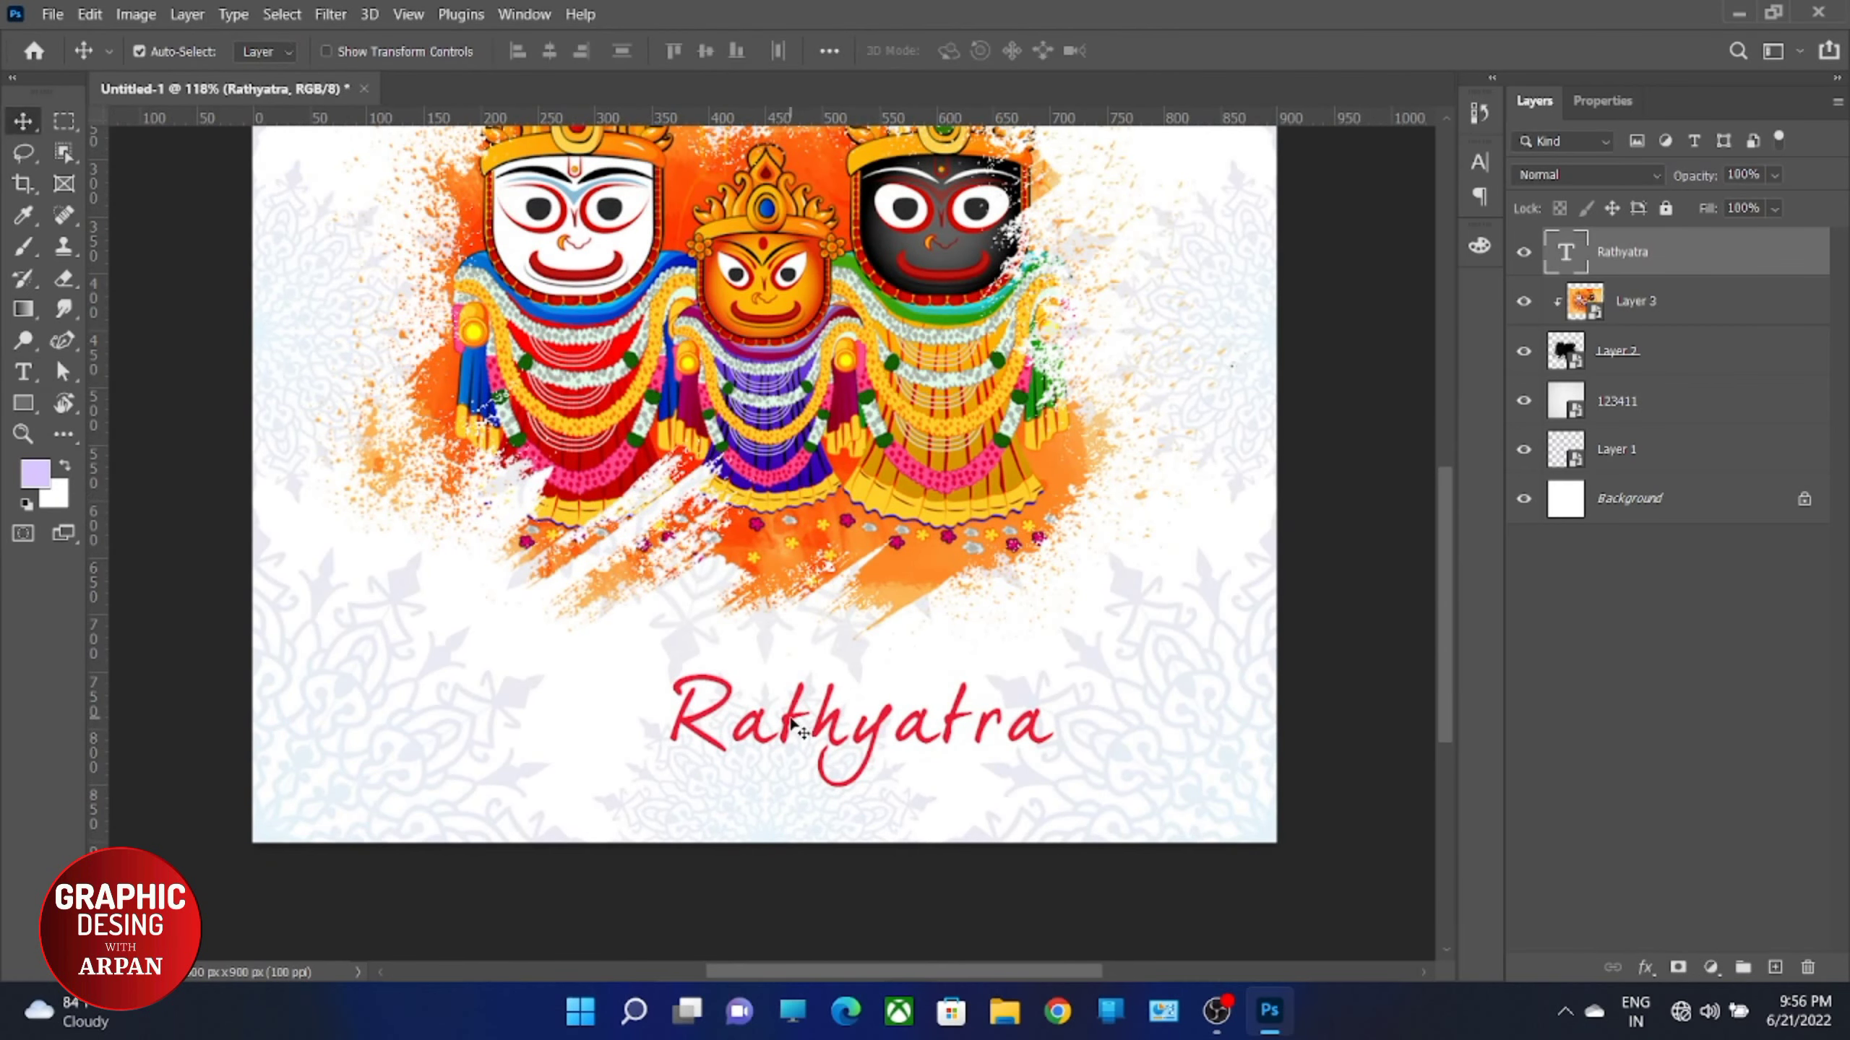
{"action": "left_click_drag", "start_coordinate": [785, 721], "coordinate": [702, 671]}
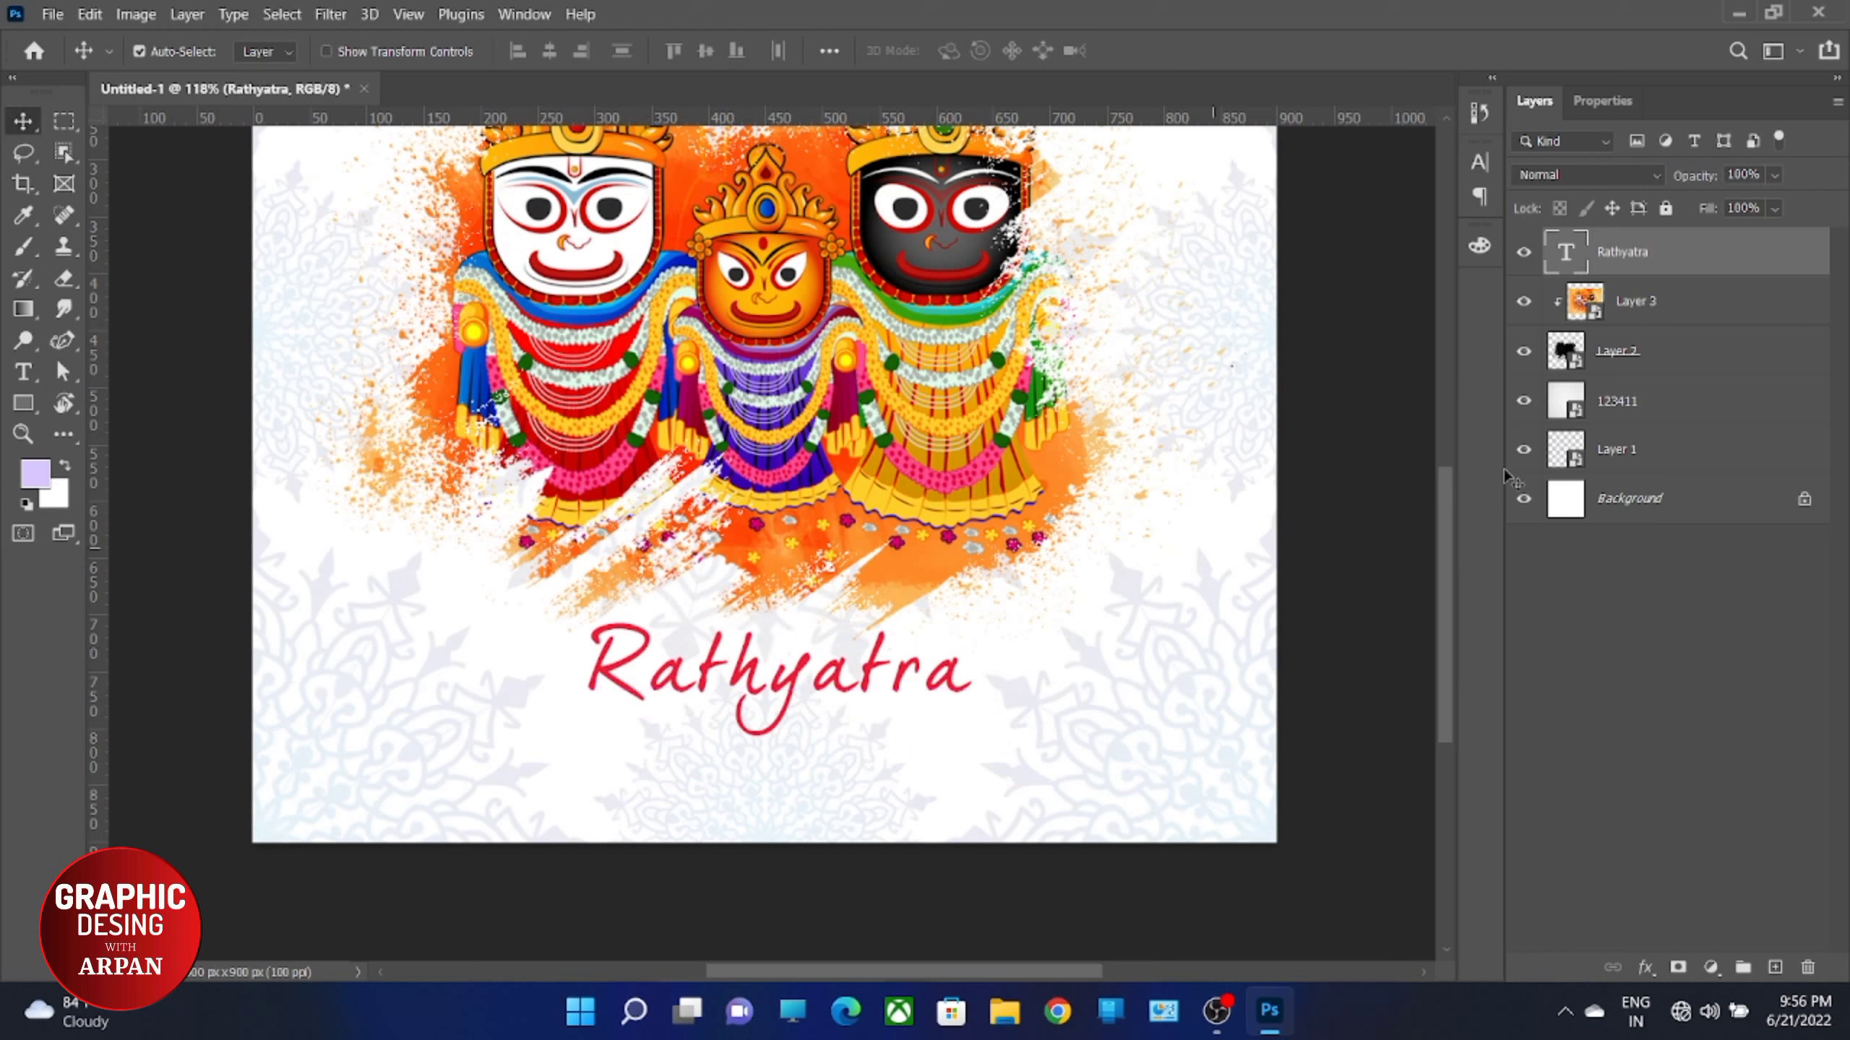
Step: Set the Rathyatra text to 55 pt and reposition it beneath the artwork
{"action": "left_click", "coordinate": [1604, 101]}
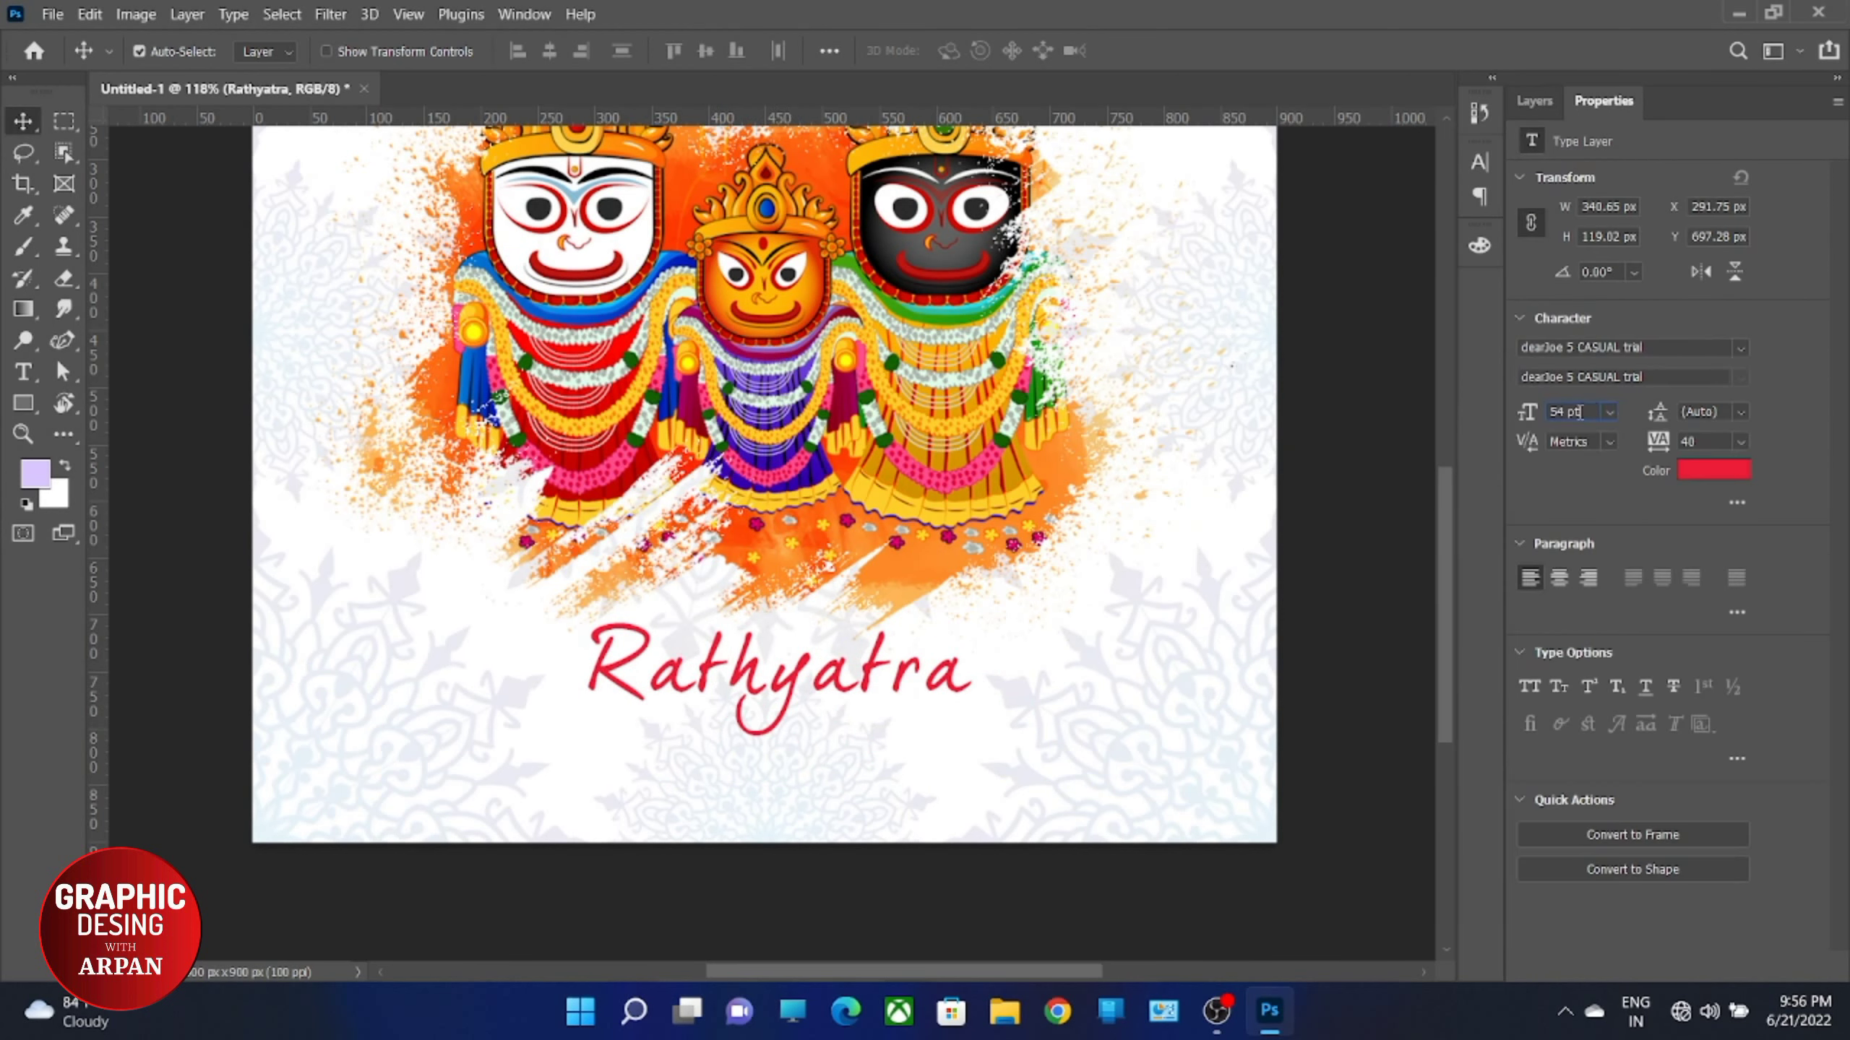
{"action": "left_click", "coordinate": [1573, 412]}
{"action": "type", "text": "55"}
{"action": "key", "text": "Return"}
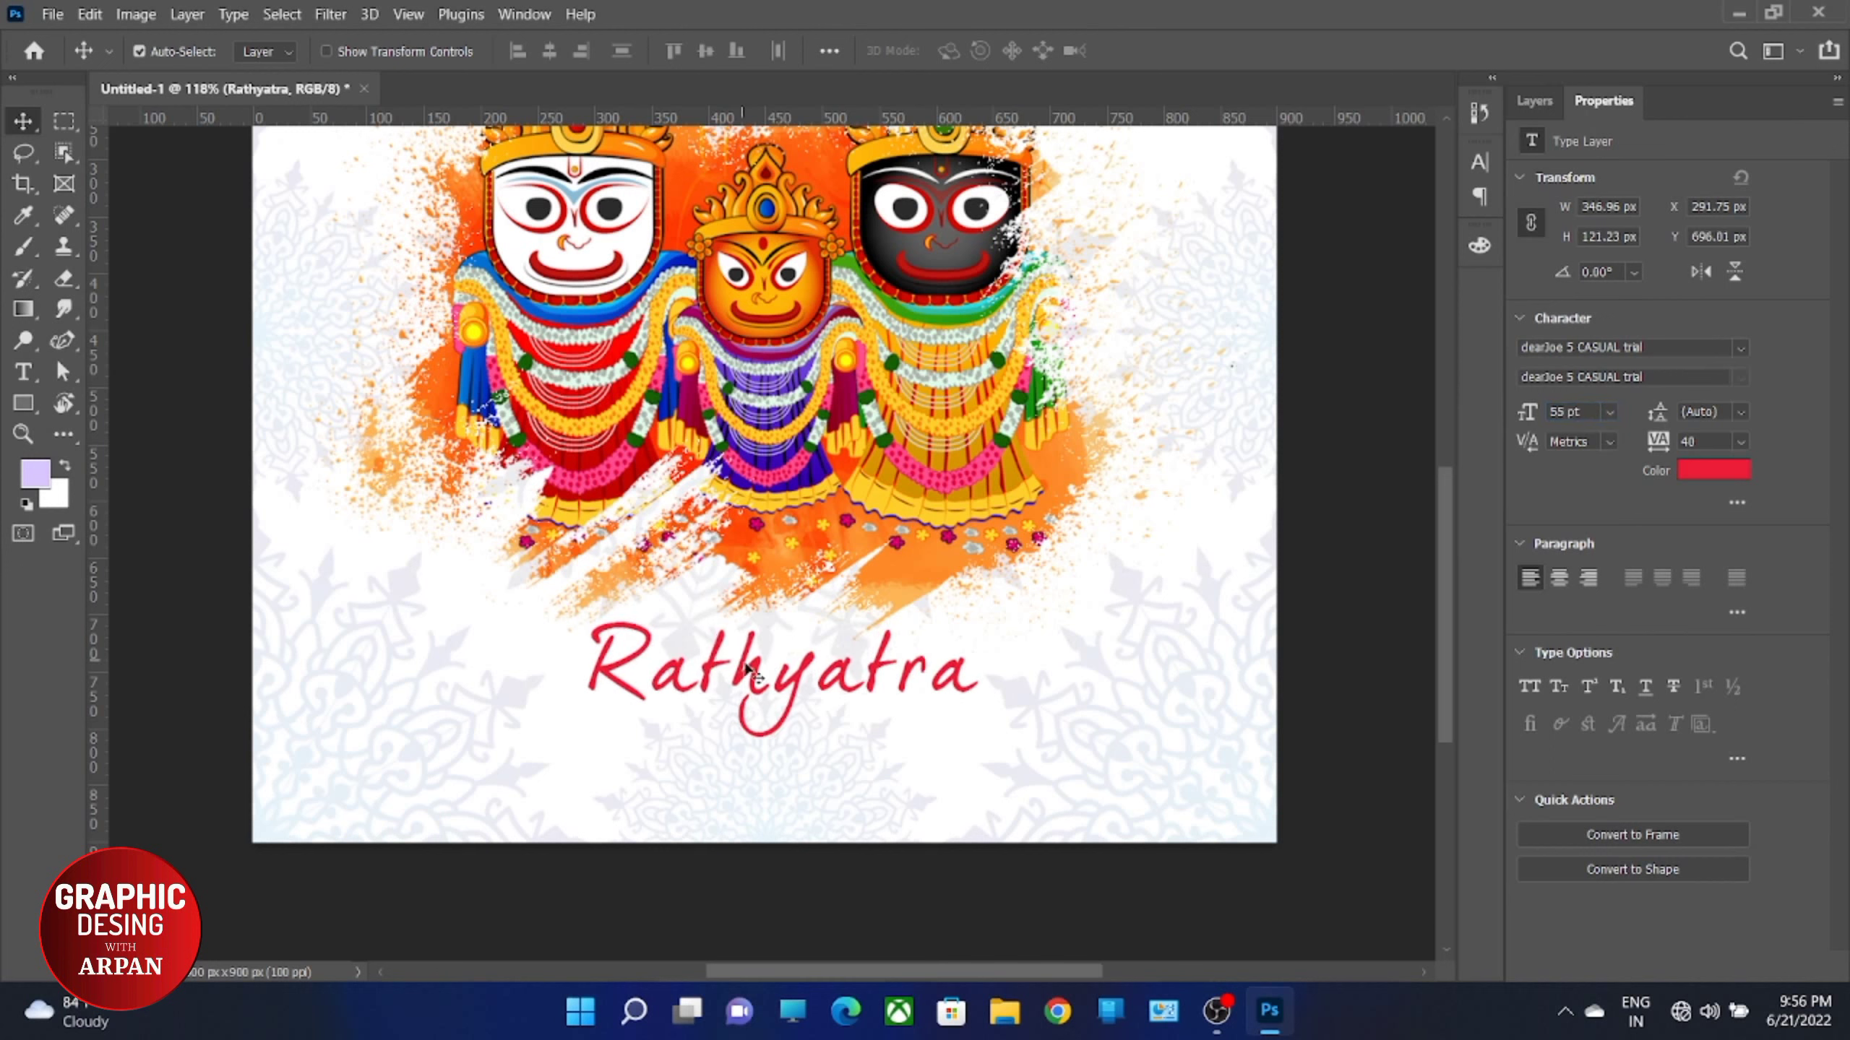
{"action": "mouse_move", "coordinate": [797, 688]}
{"action": "left_mouse_down"}
{"action": "mouse_move", "coordinate": [778, 685]}
{"action": "mouse_move", "coordinate": [795, 687]}
{"action": "left_mouse_up"}
{"action": "left_click", "coordinate": [1356, 648]}
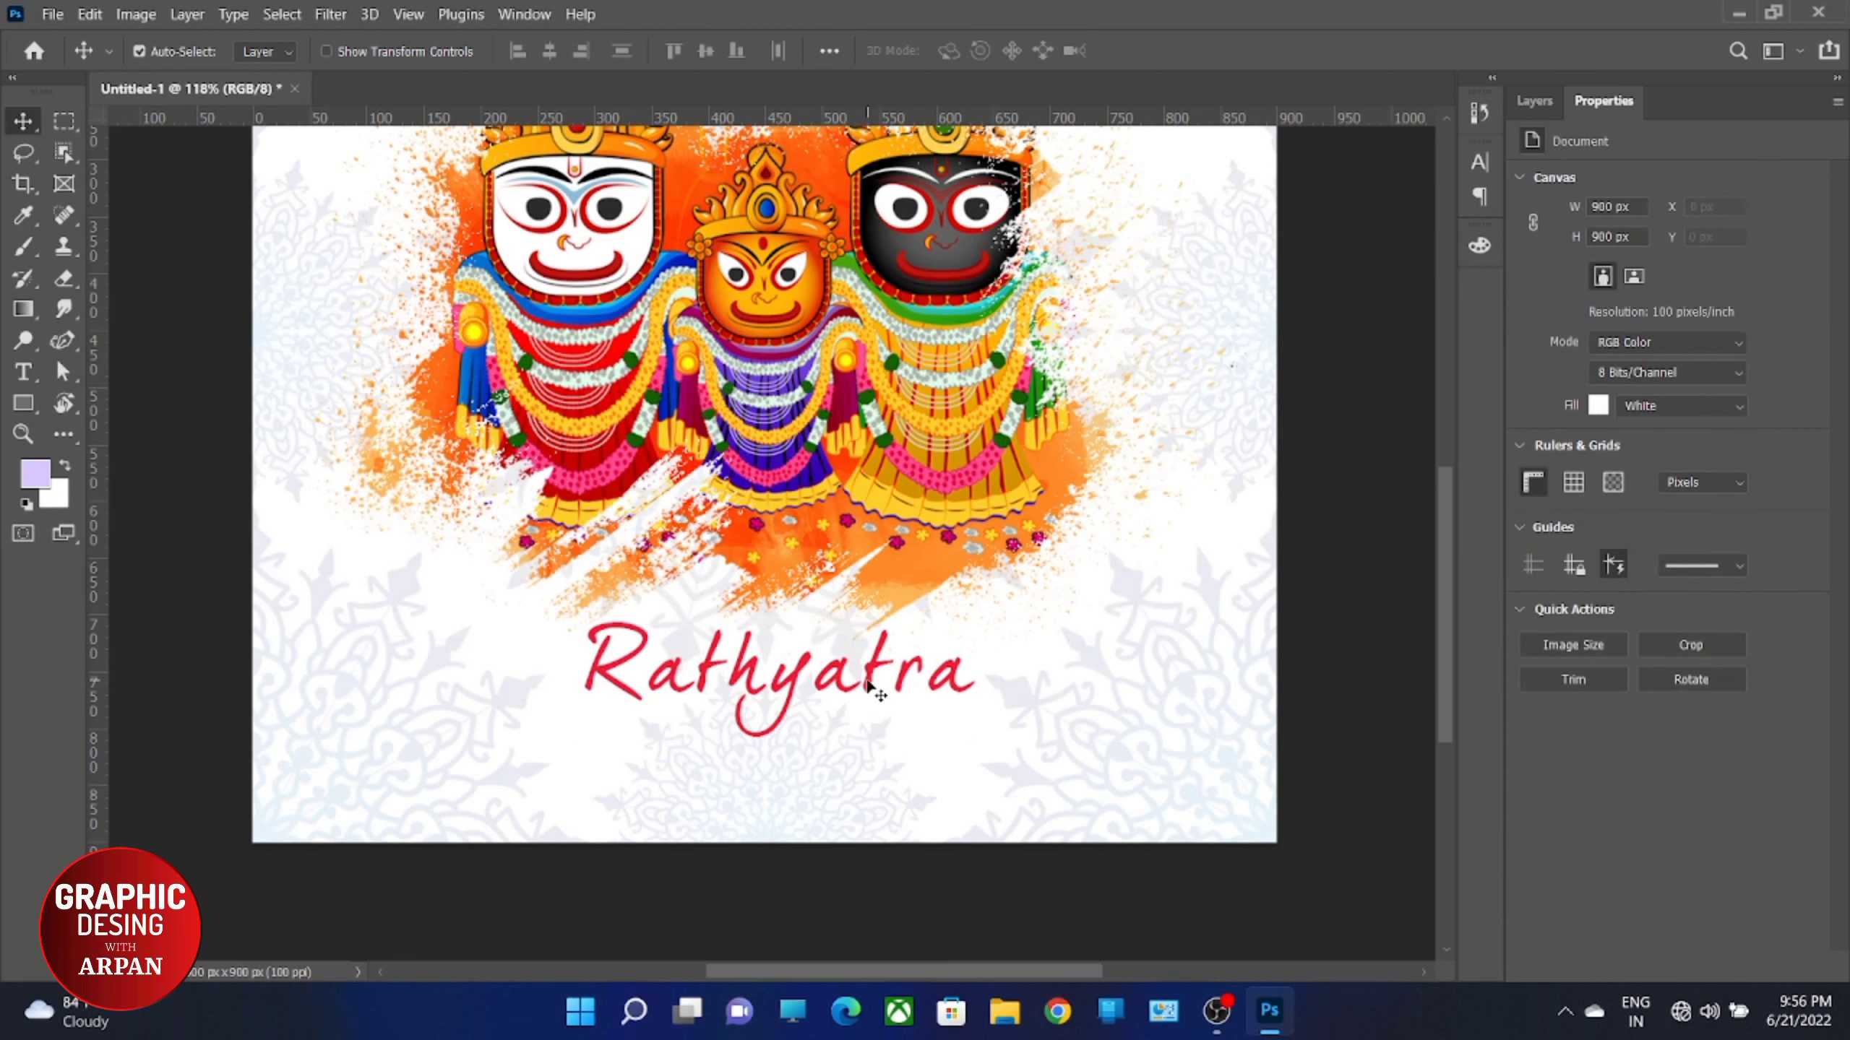
{"action": "left_click_drag", "start_coordinate": [867, 685], "coordinate": [871, 691]}
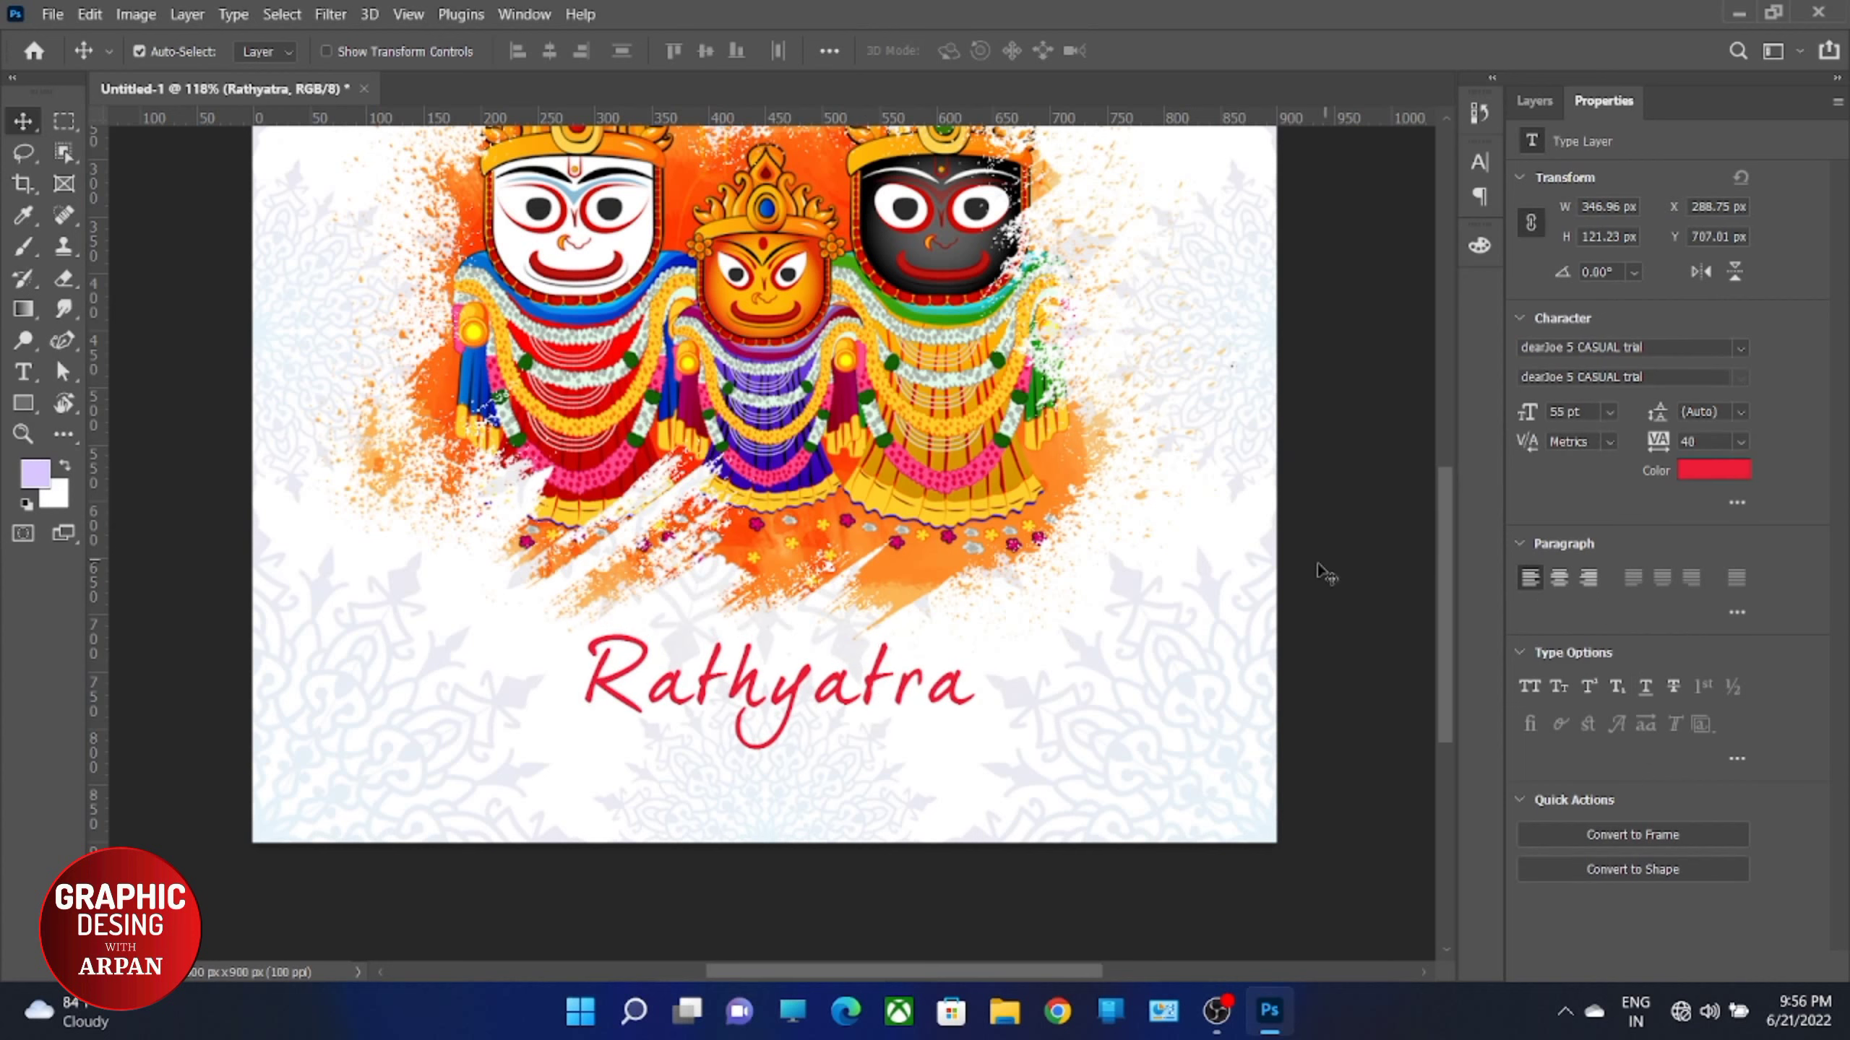
Step: Try All Caps and turn it back off, then make Rathyatra faux bold
{"action": "scroll", "coordinate": [838, 805], "scroll_direction": "down", "scroll_amount": 1}
{"action": "scroll", "coordinate": [839, 805], "scroll_direction": "down", "scroll_amount": 1}
{"action": "scroll", "coordinate": [846, 805], "scroll_direction": "down", "scroll_amount": 1}
{"action": "scroll", "coordinate": [845, 641], "scroll_direction": "up", "scroll_amount": 1}
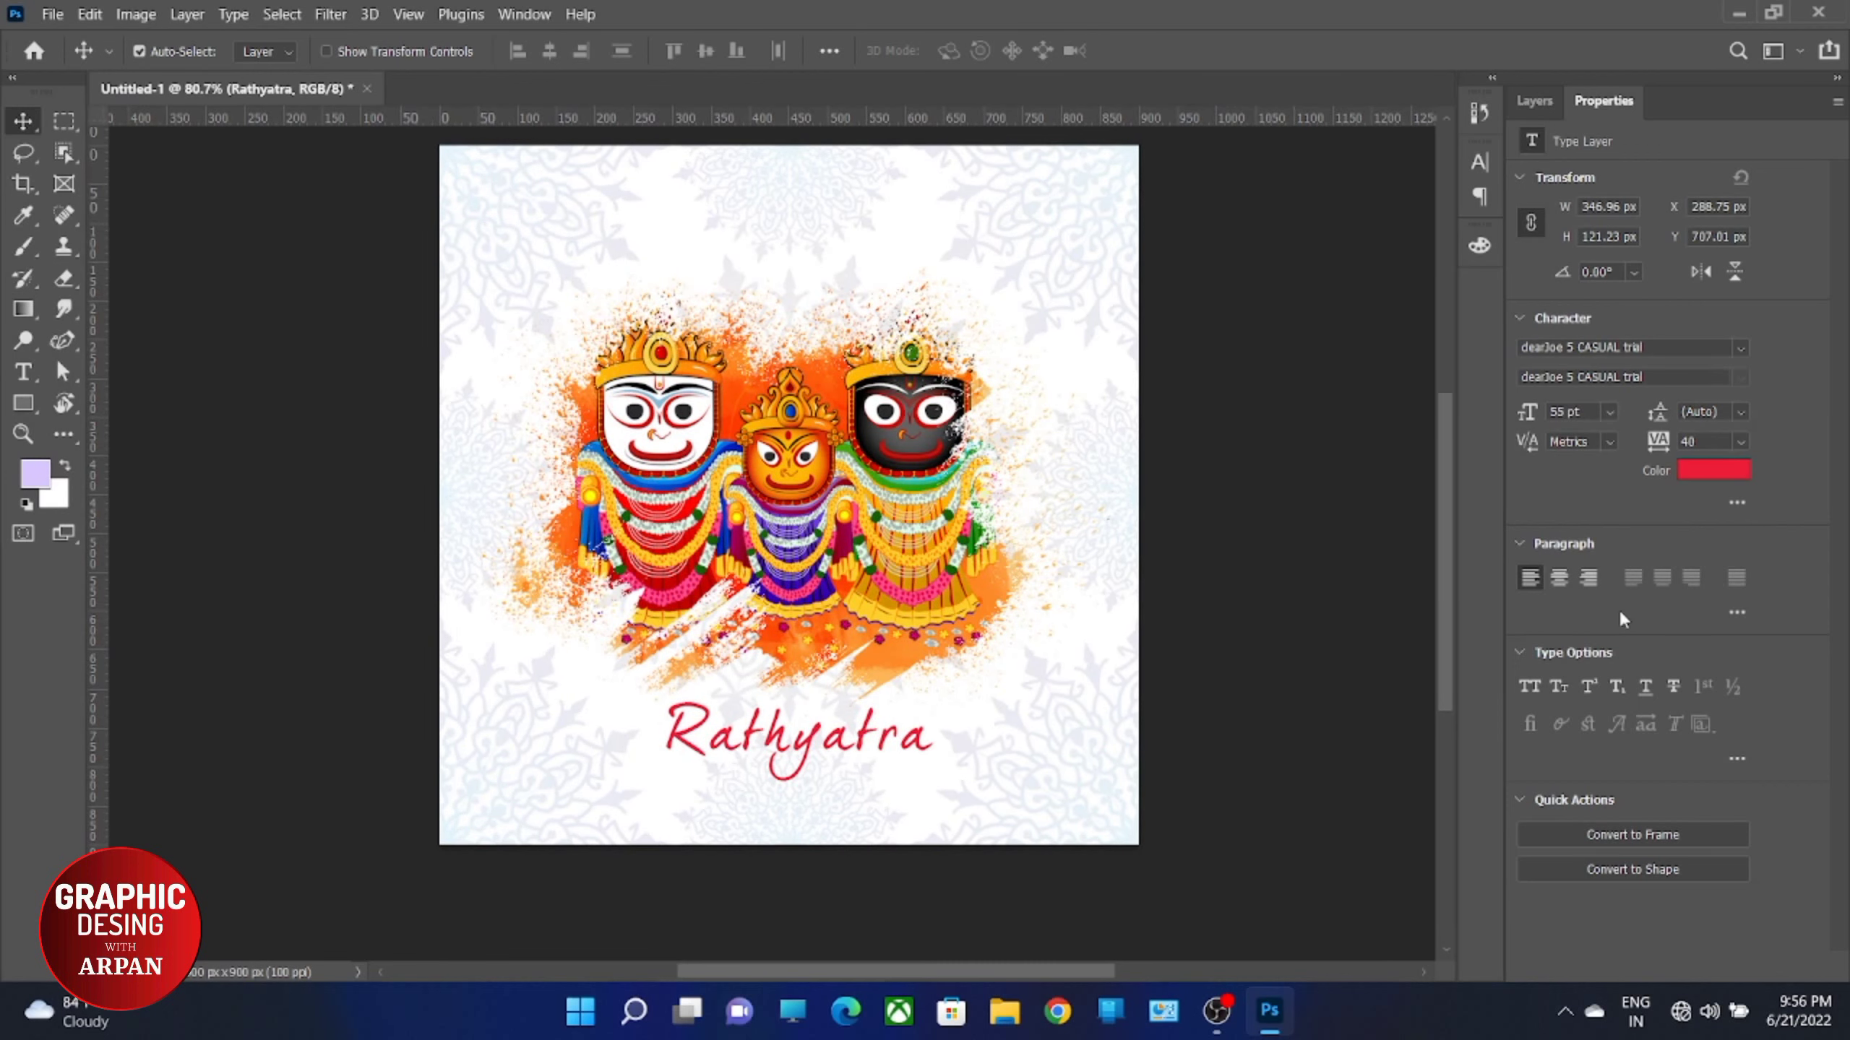
{"action": "left_click", "coordinate": [1538, 691]}
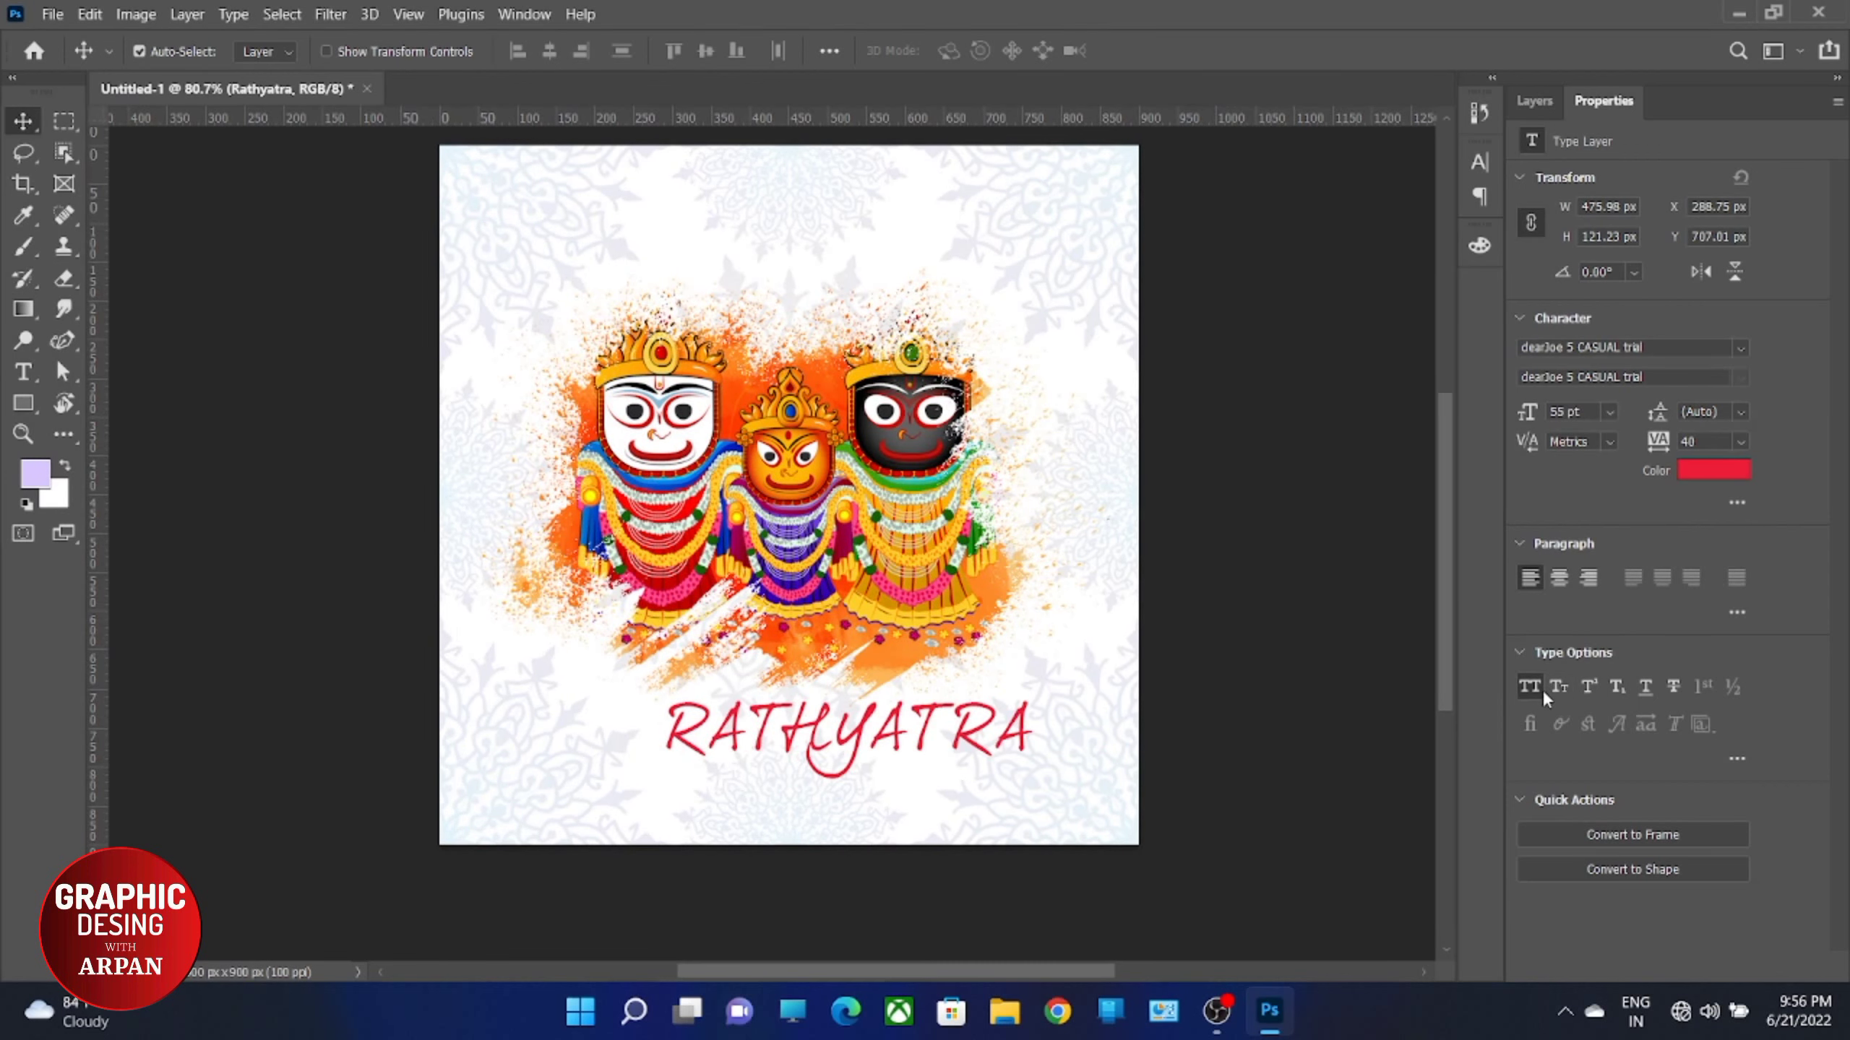
{"action": "left_click", "coordinate": [1539, 689]}
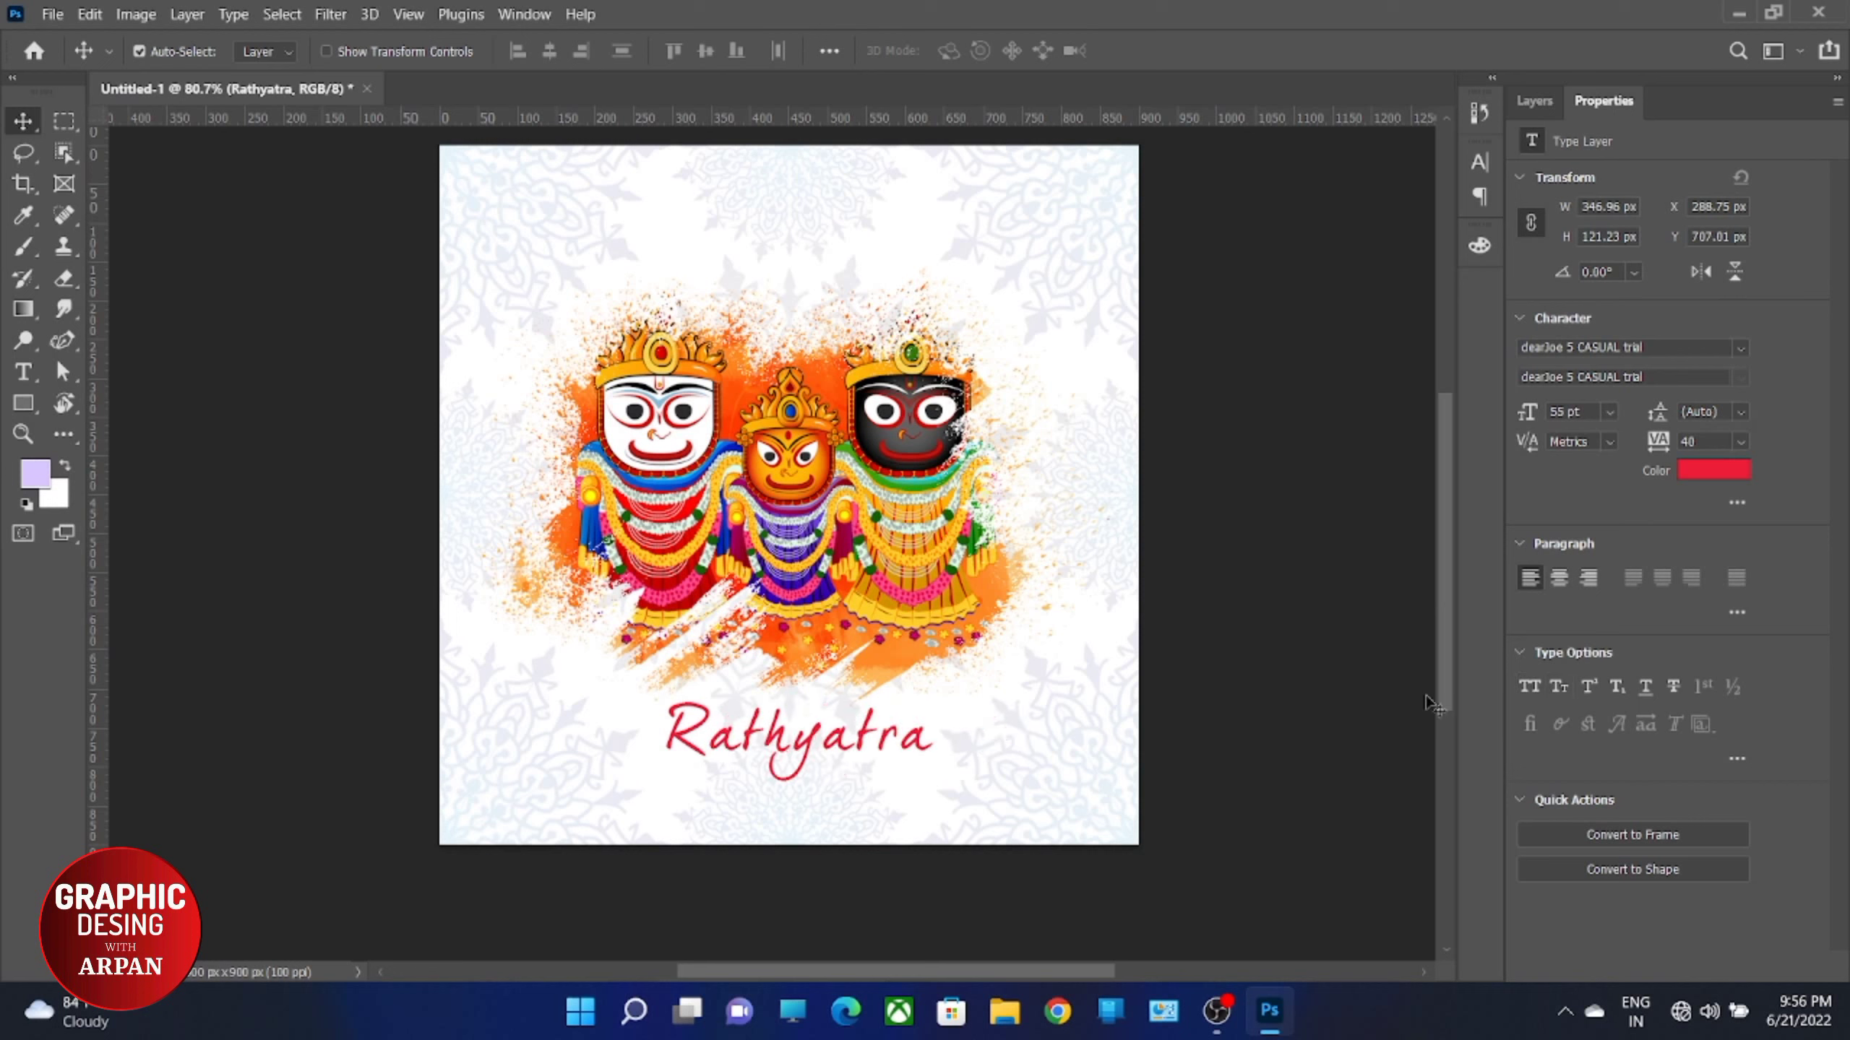
{"action": "left_click", "coordinate": [1482, 163]}
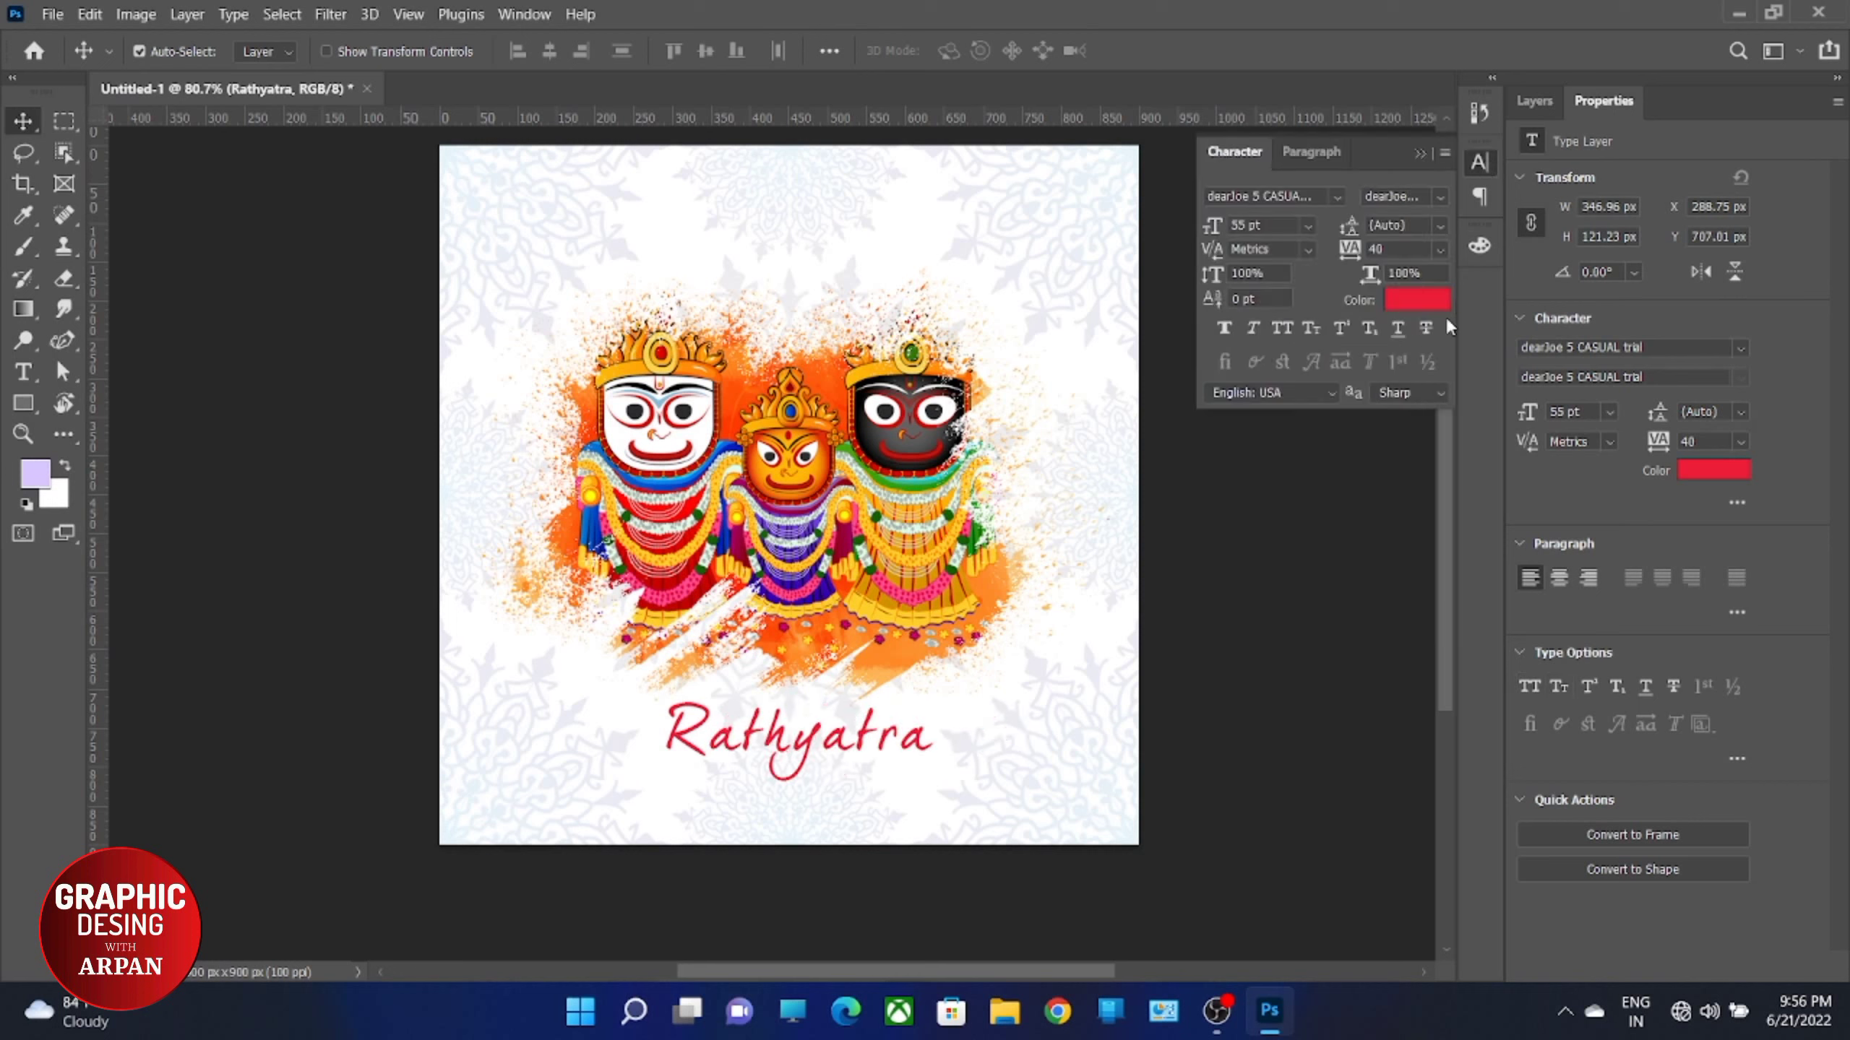
{"action": "left_click", "coordinate": [1226, 324]}
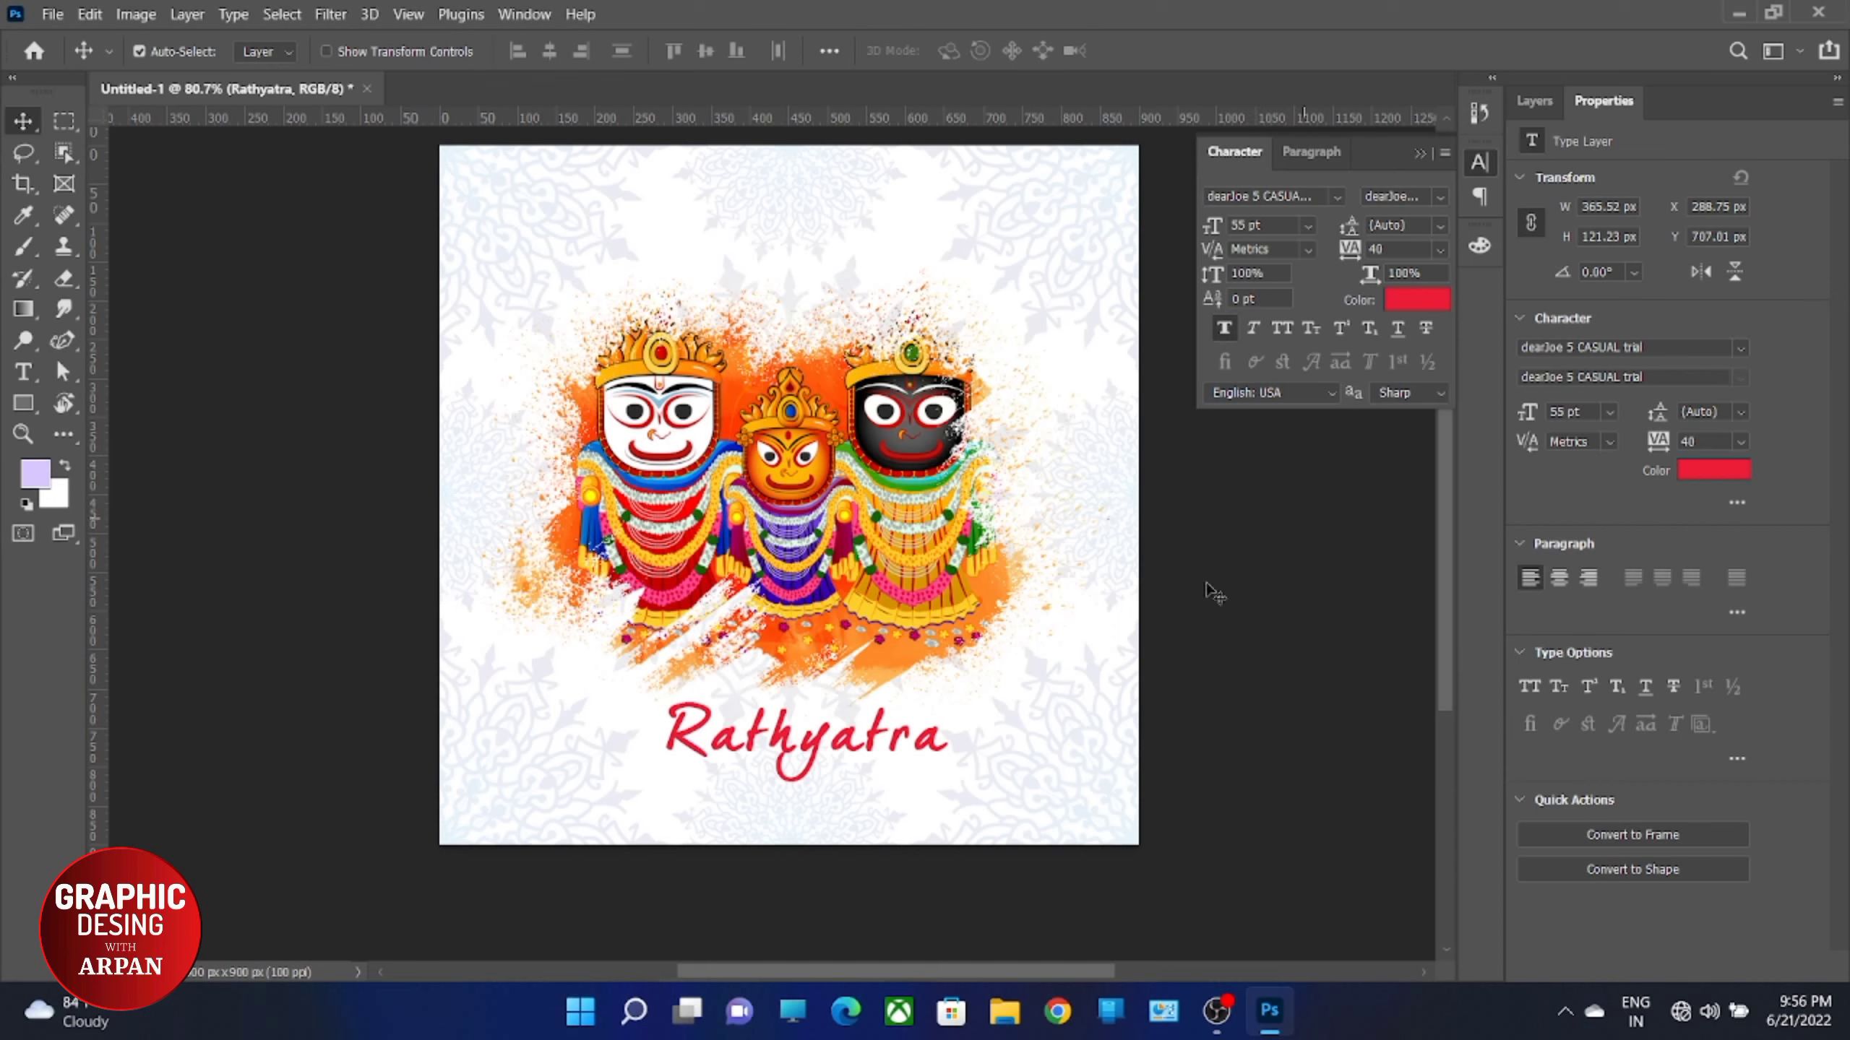
Step: Select the 123411 layer and fit the whole card in the window
{"action": "scroll", "coordinate": [744, 783], "scroll_direction": "up", "scroll_amount": 2}
{"action": "scroll", "coordinate": [744, 783], "scroll_direction": "up", "scroll_amount": 1}
{"action": "left_click", "coordinate": [830, 732]}
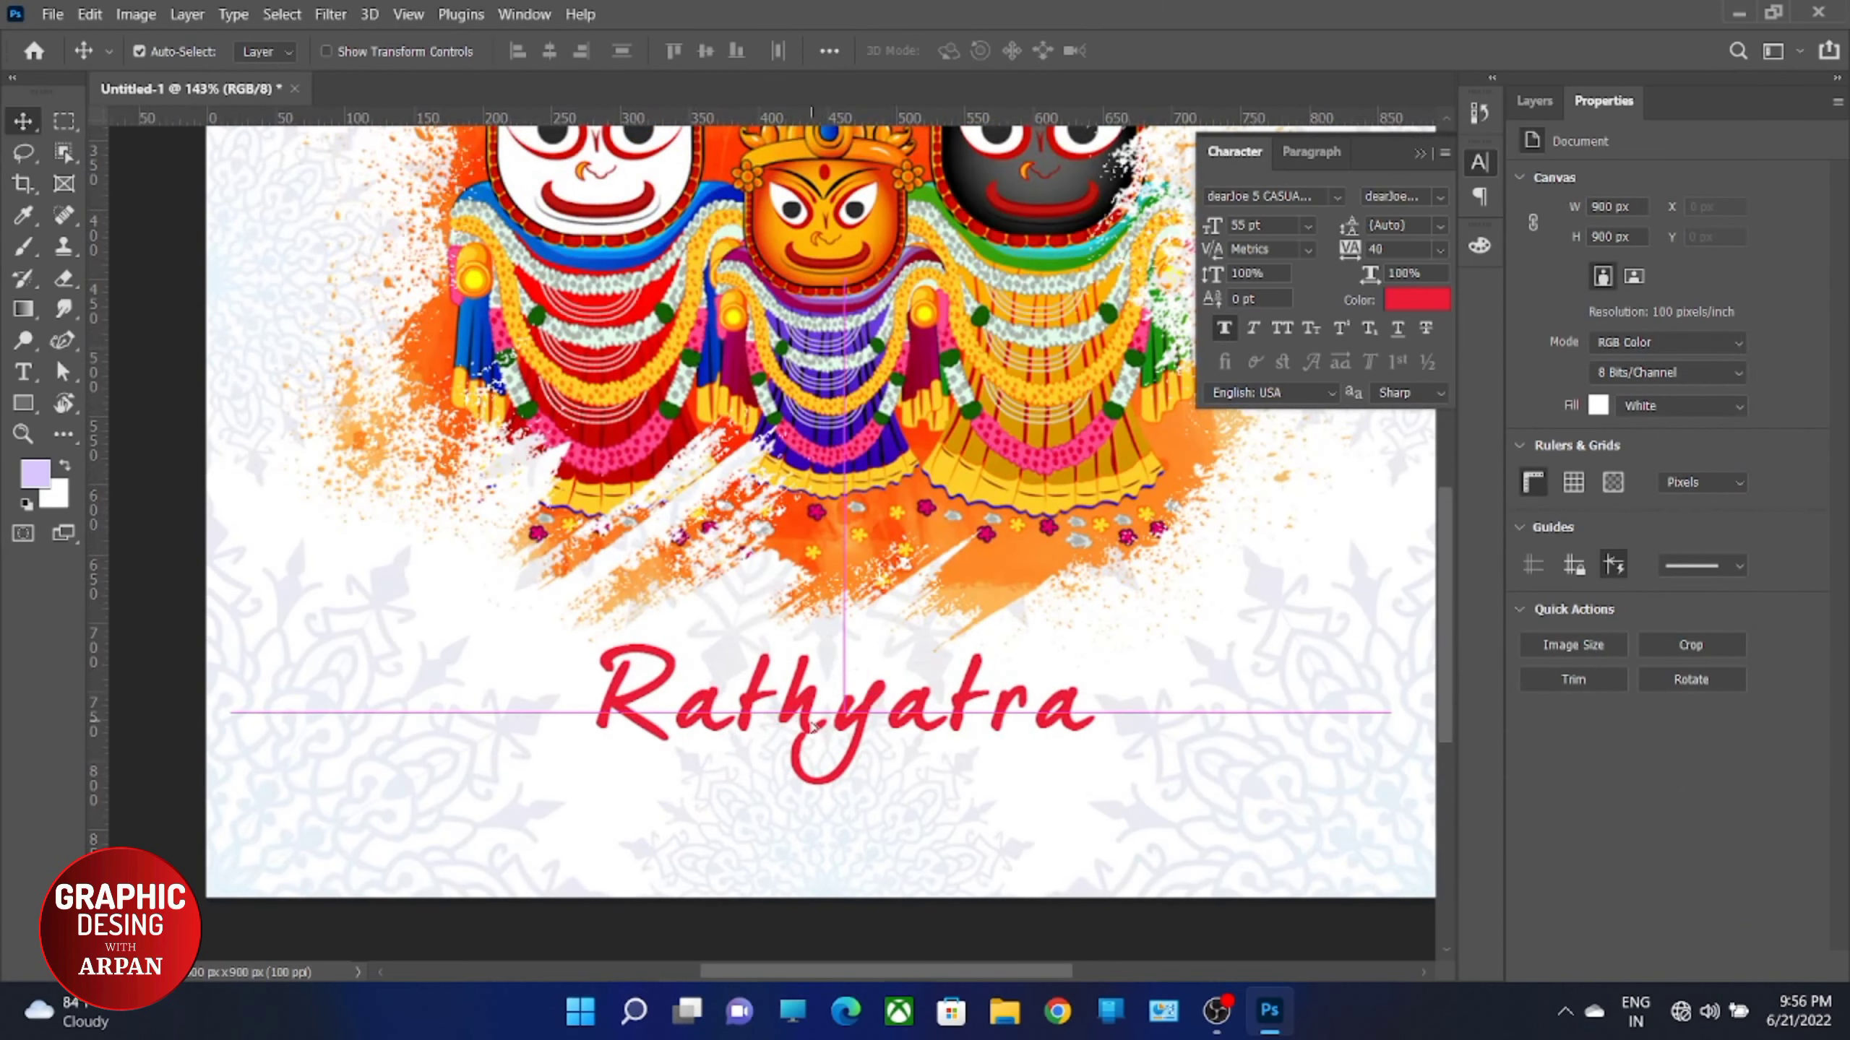
{"action": "left_click", "coordinate": [1202, 693]}
{"action": "key", "text": "ctrl+0"}
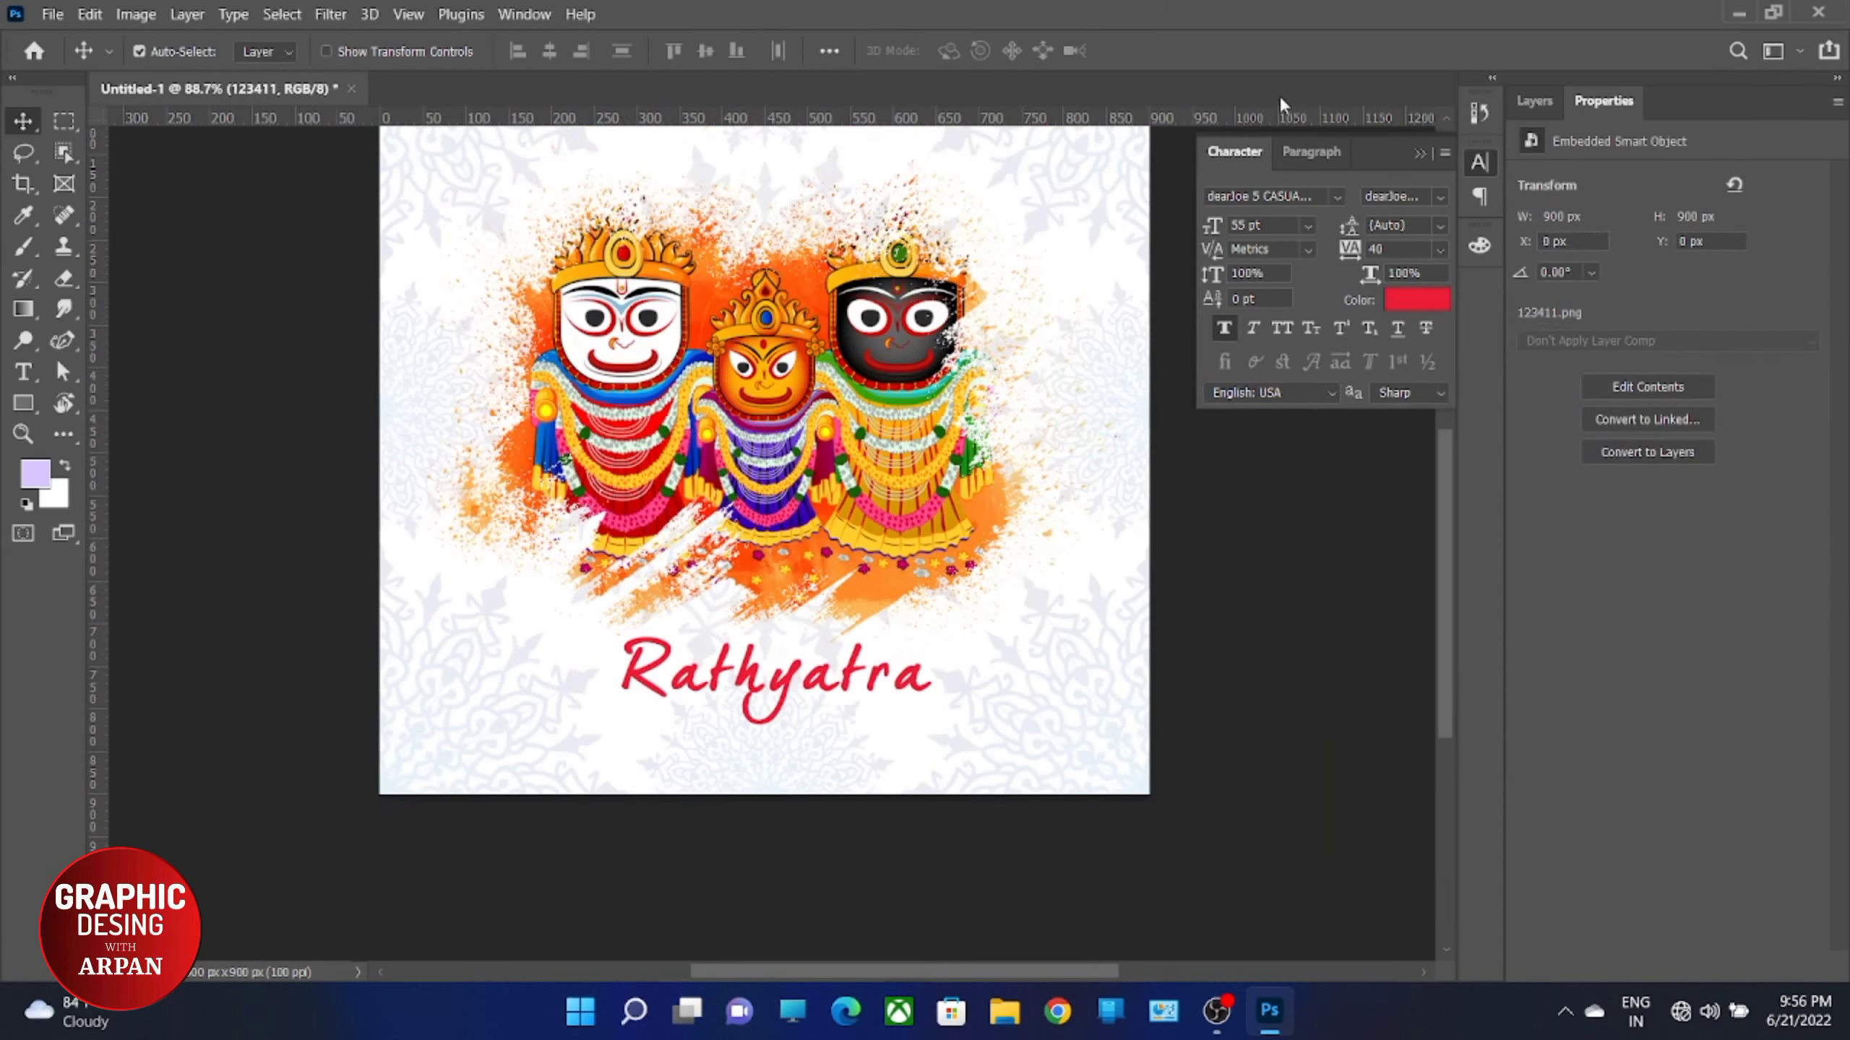
Step: Add a new 'happy' text layer to the right of Rathyatra
{"action": "left_click", "coordinate": [23, 371]}
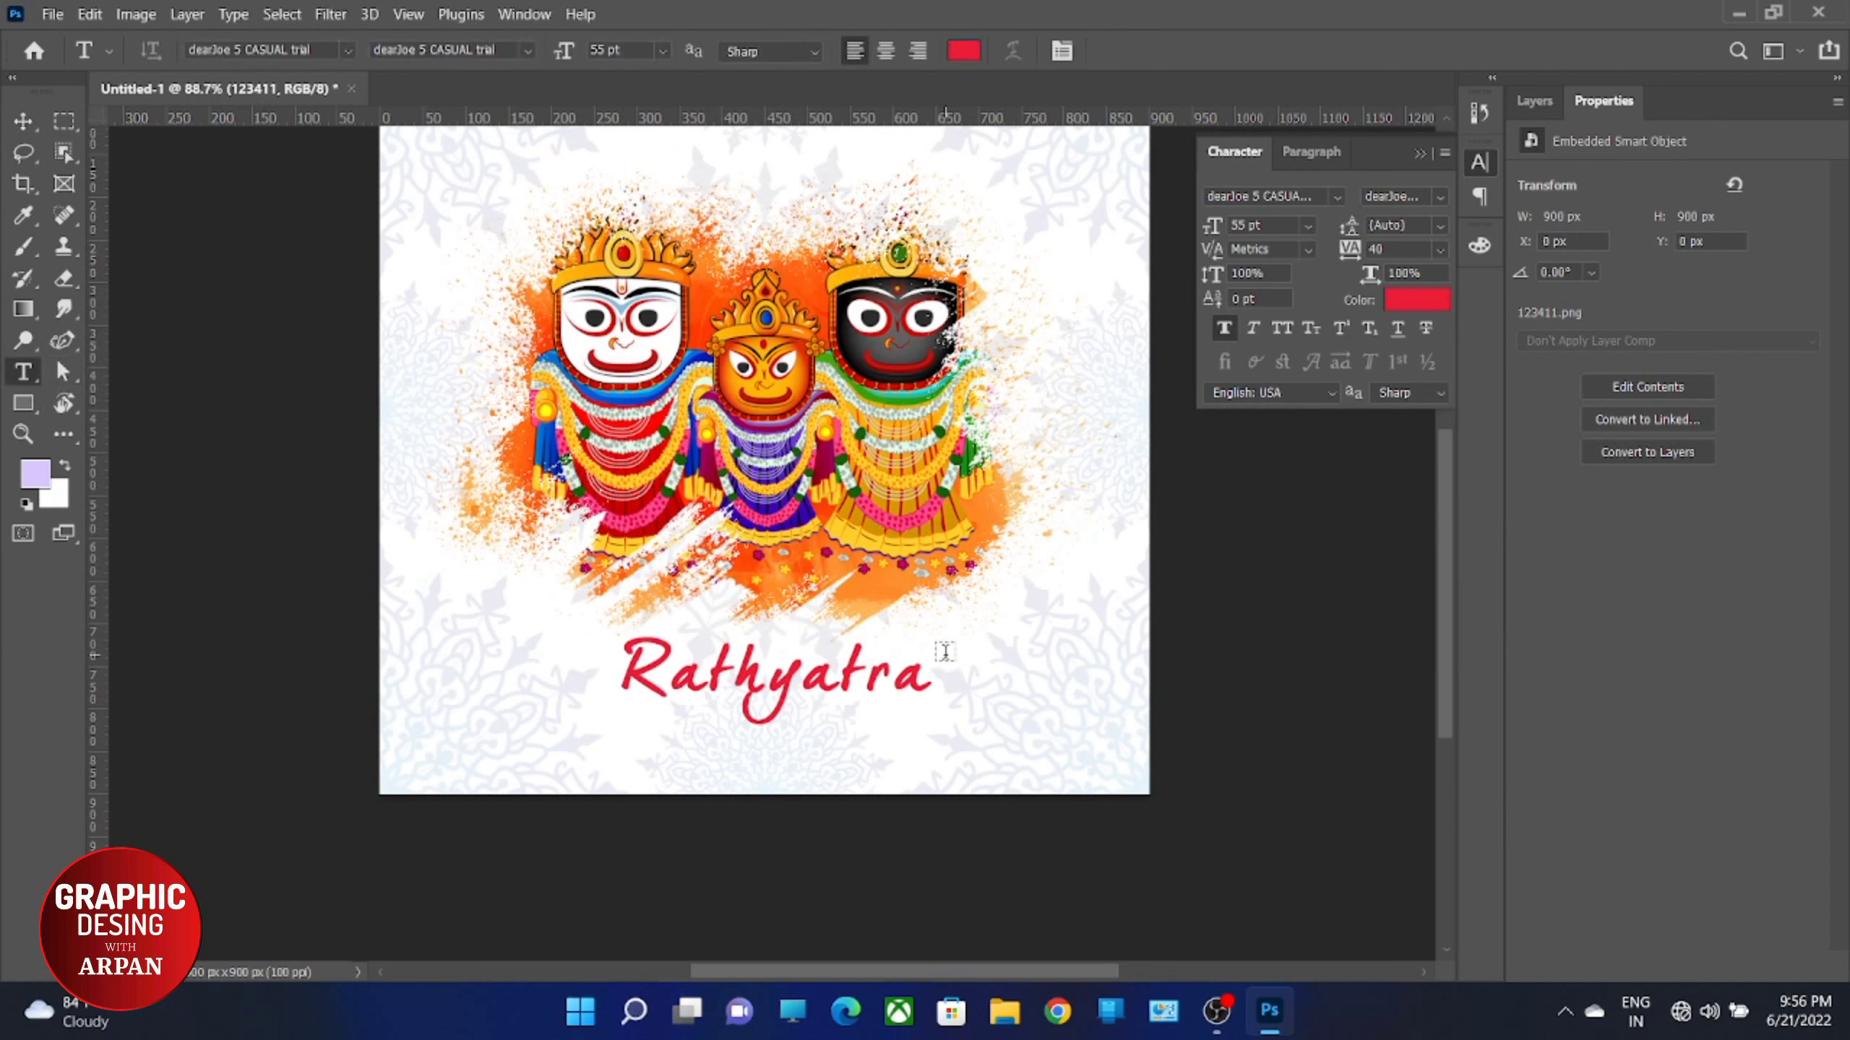
{"action": "left_click", "coordinate": [948, 651]}
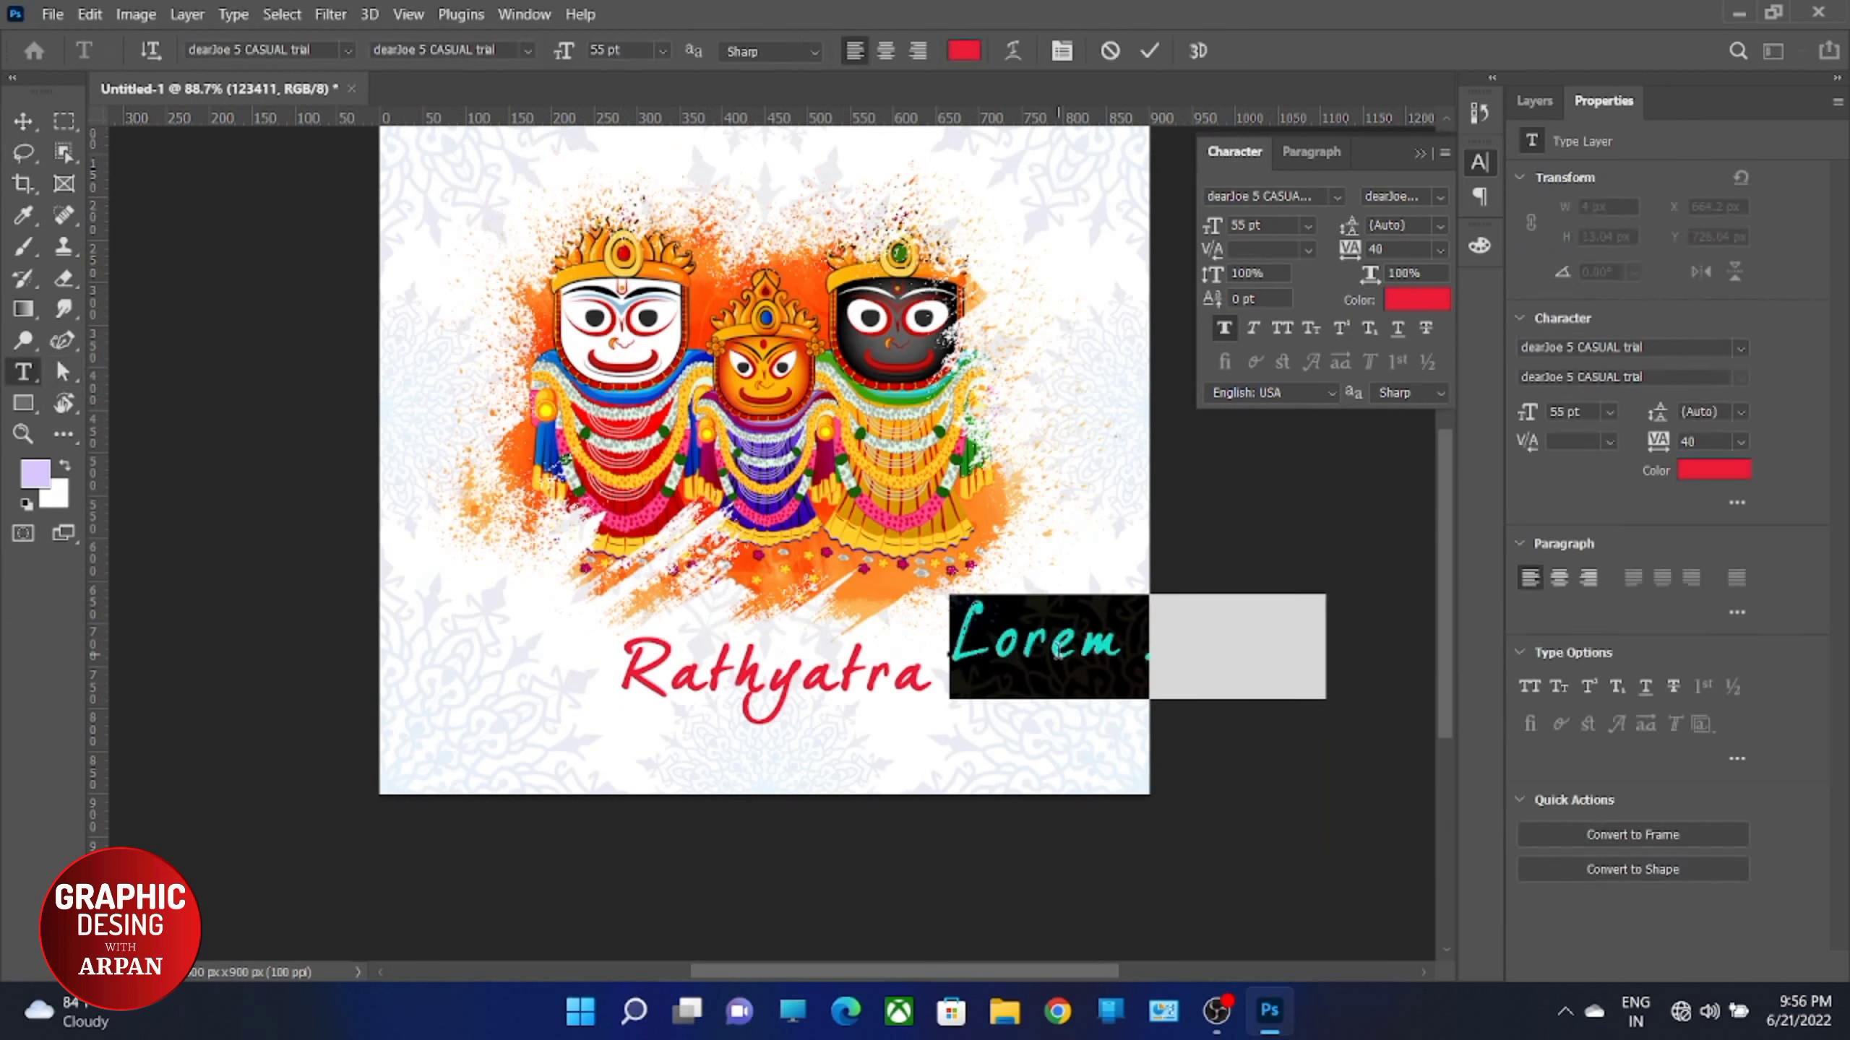
{"action": "type", "text": "happ"}
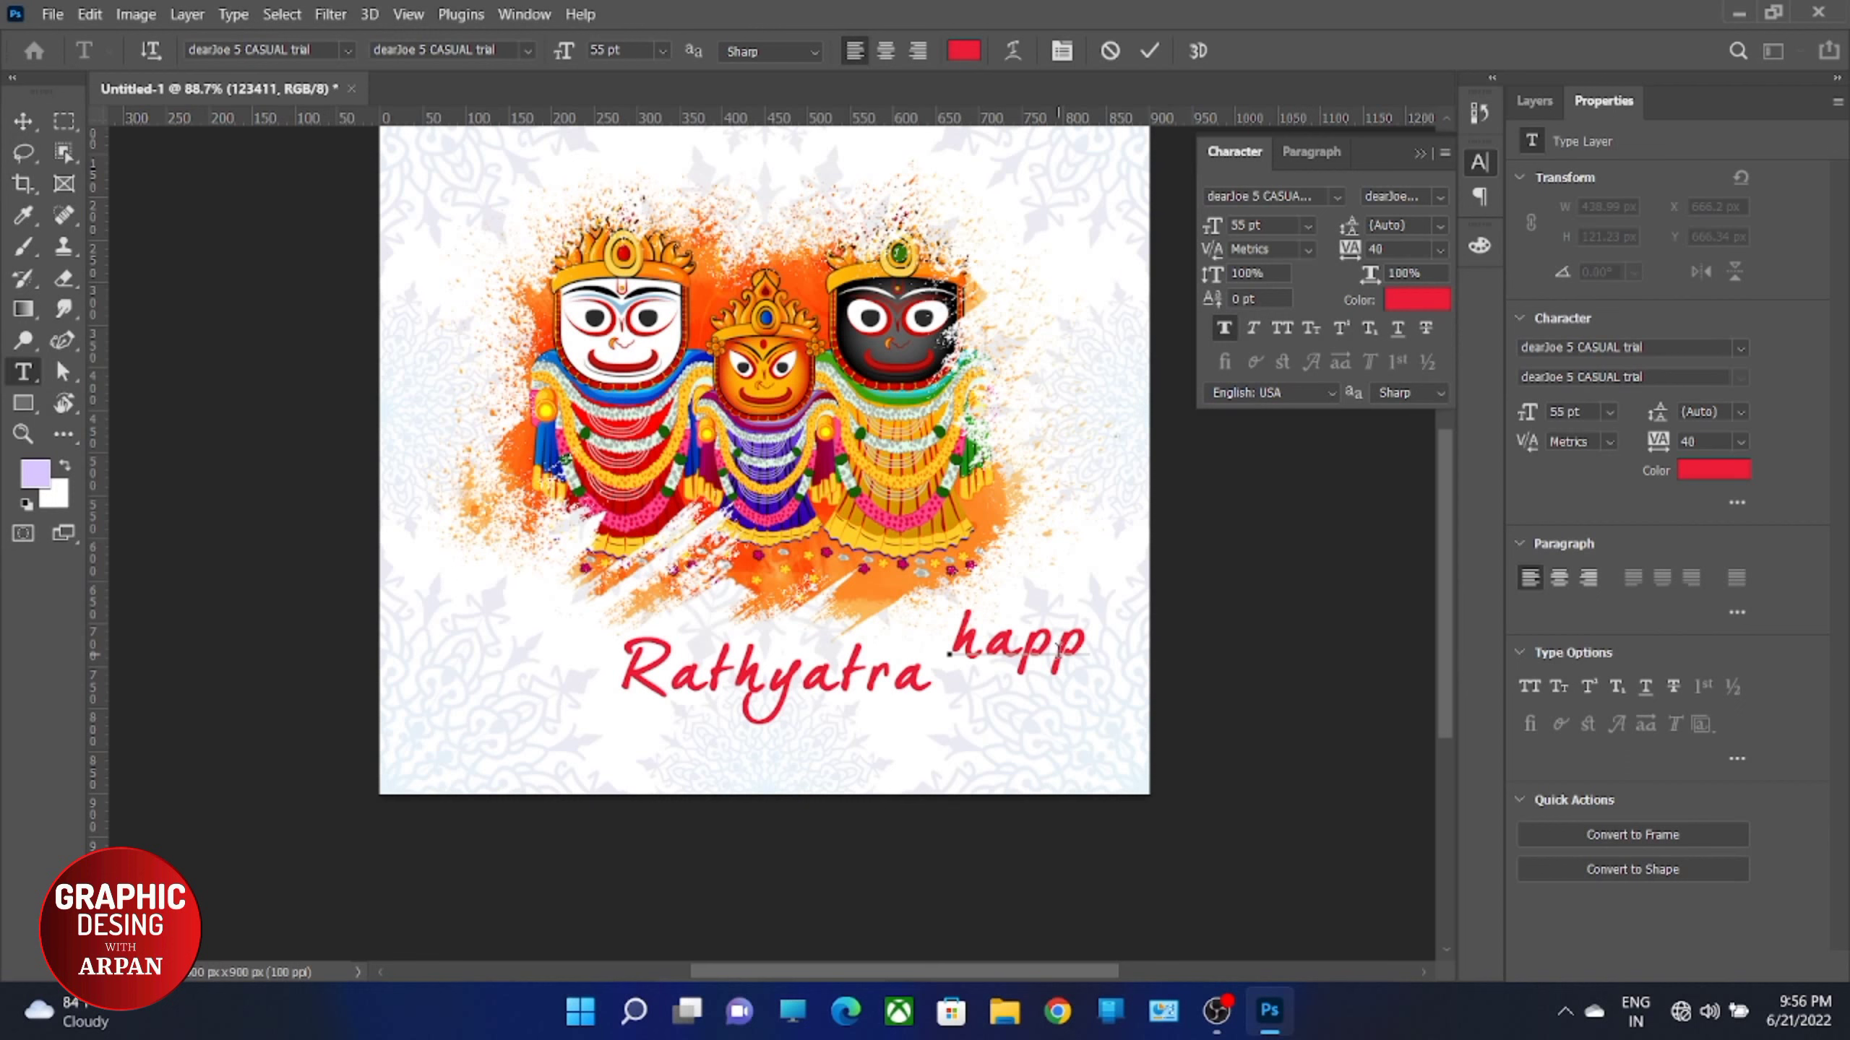
{"action": "type", "text": "y"}
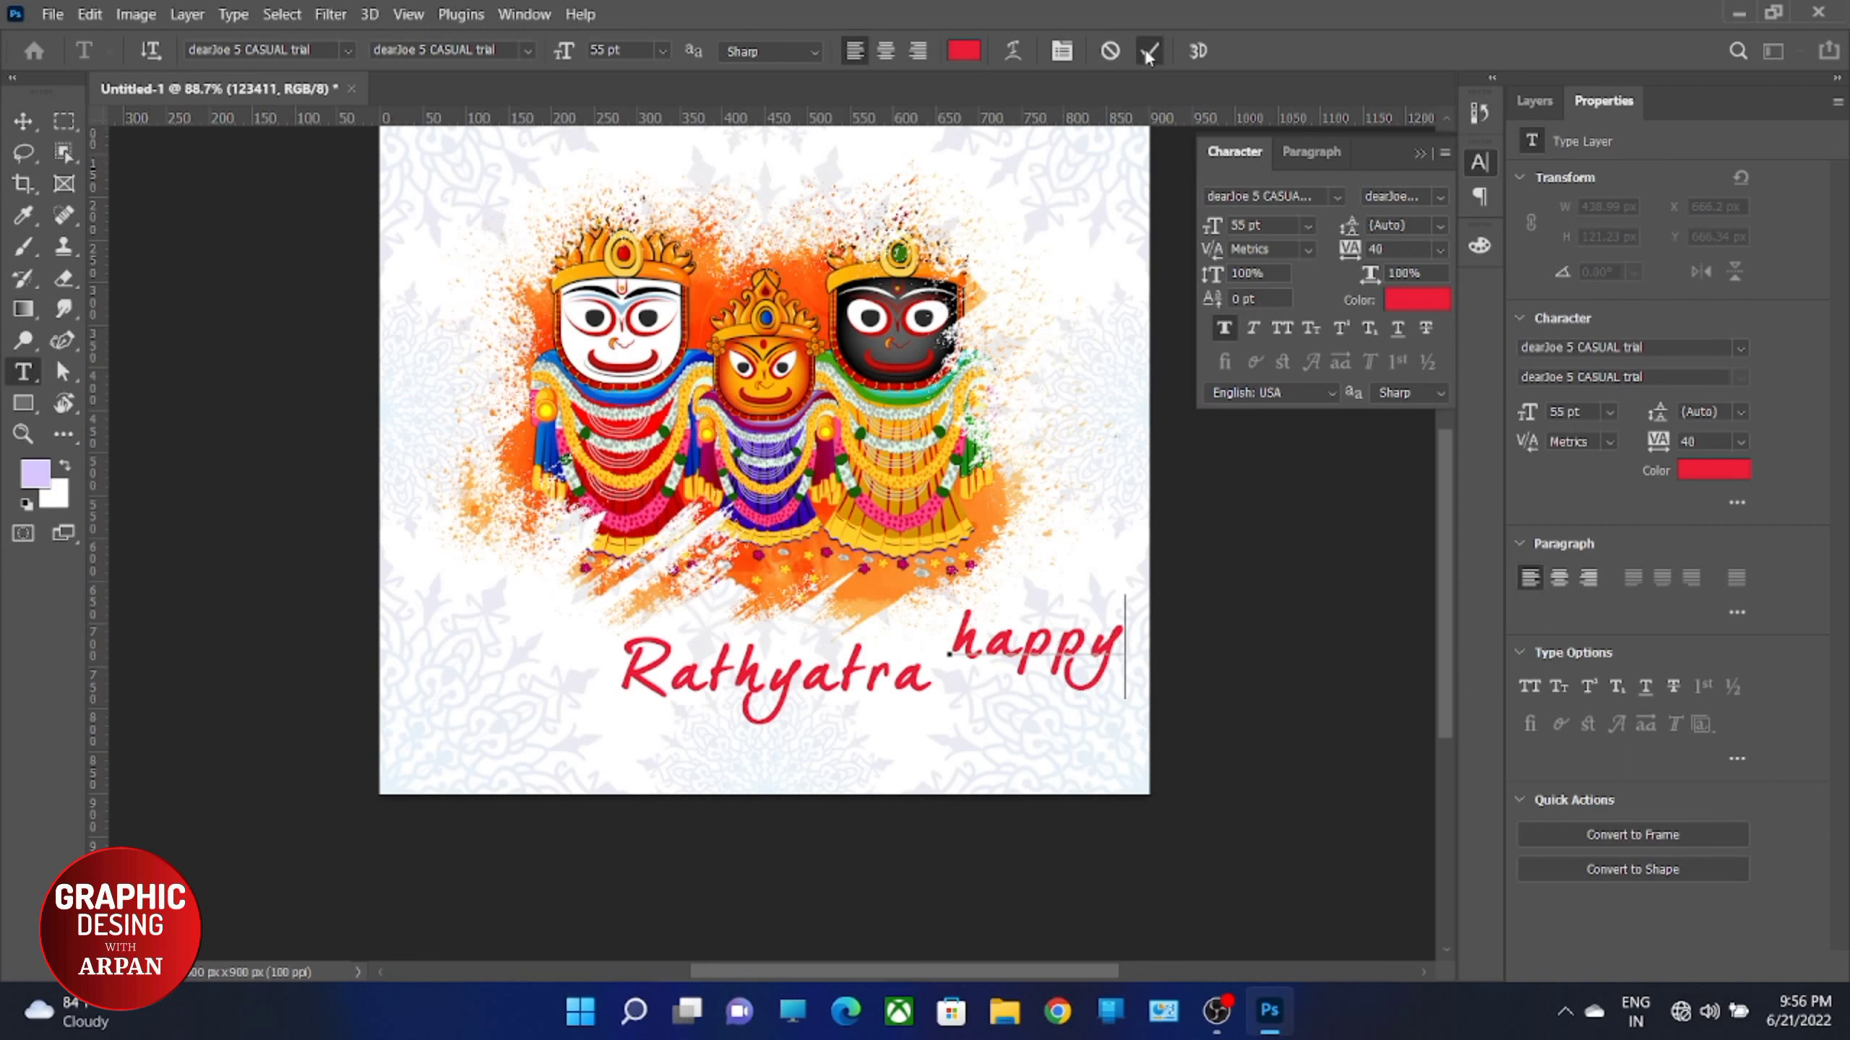
{"action": "left_click", "coordinate": [1150, 50]}
{"action": "left_click", "coordinate": [1480, 168]}
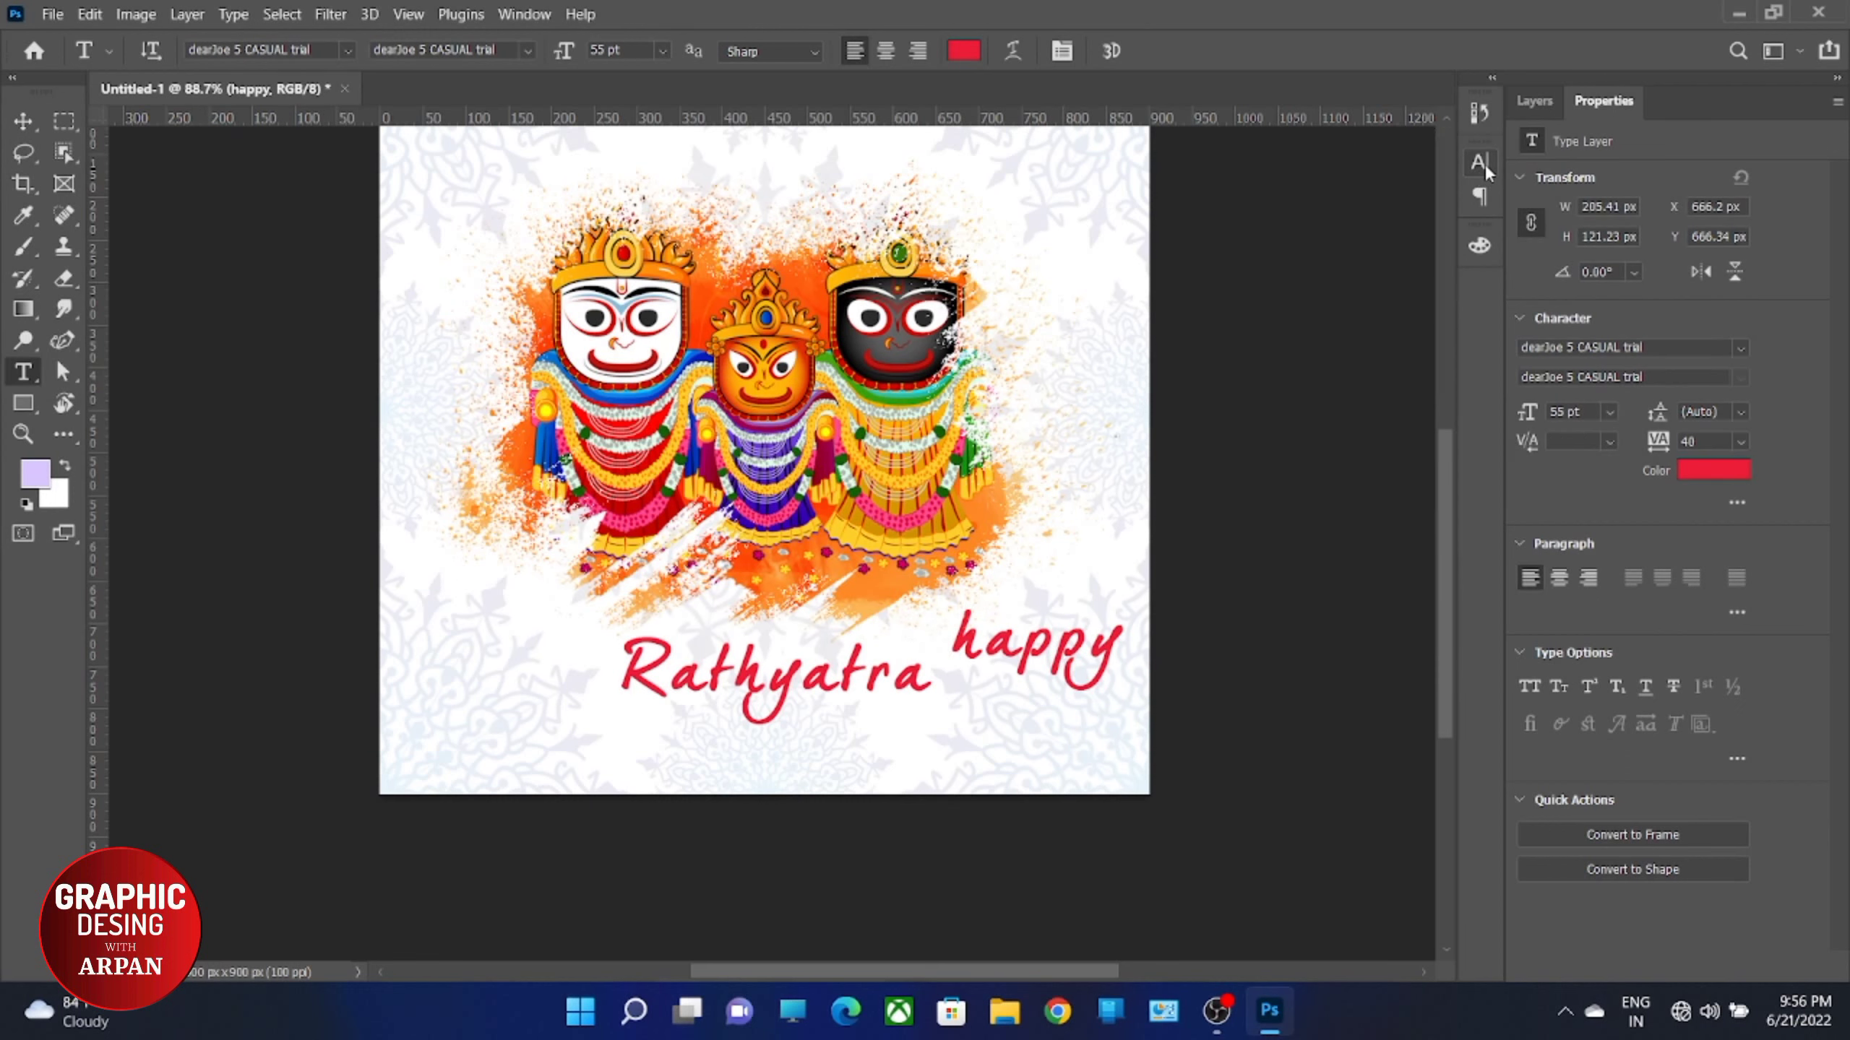
Step: Set the happy text to Constantia in all caps
{"action": "left_click", "coordinate": [1740, 348]}
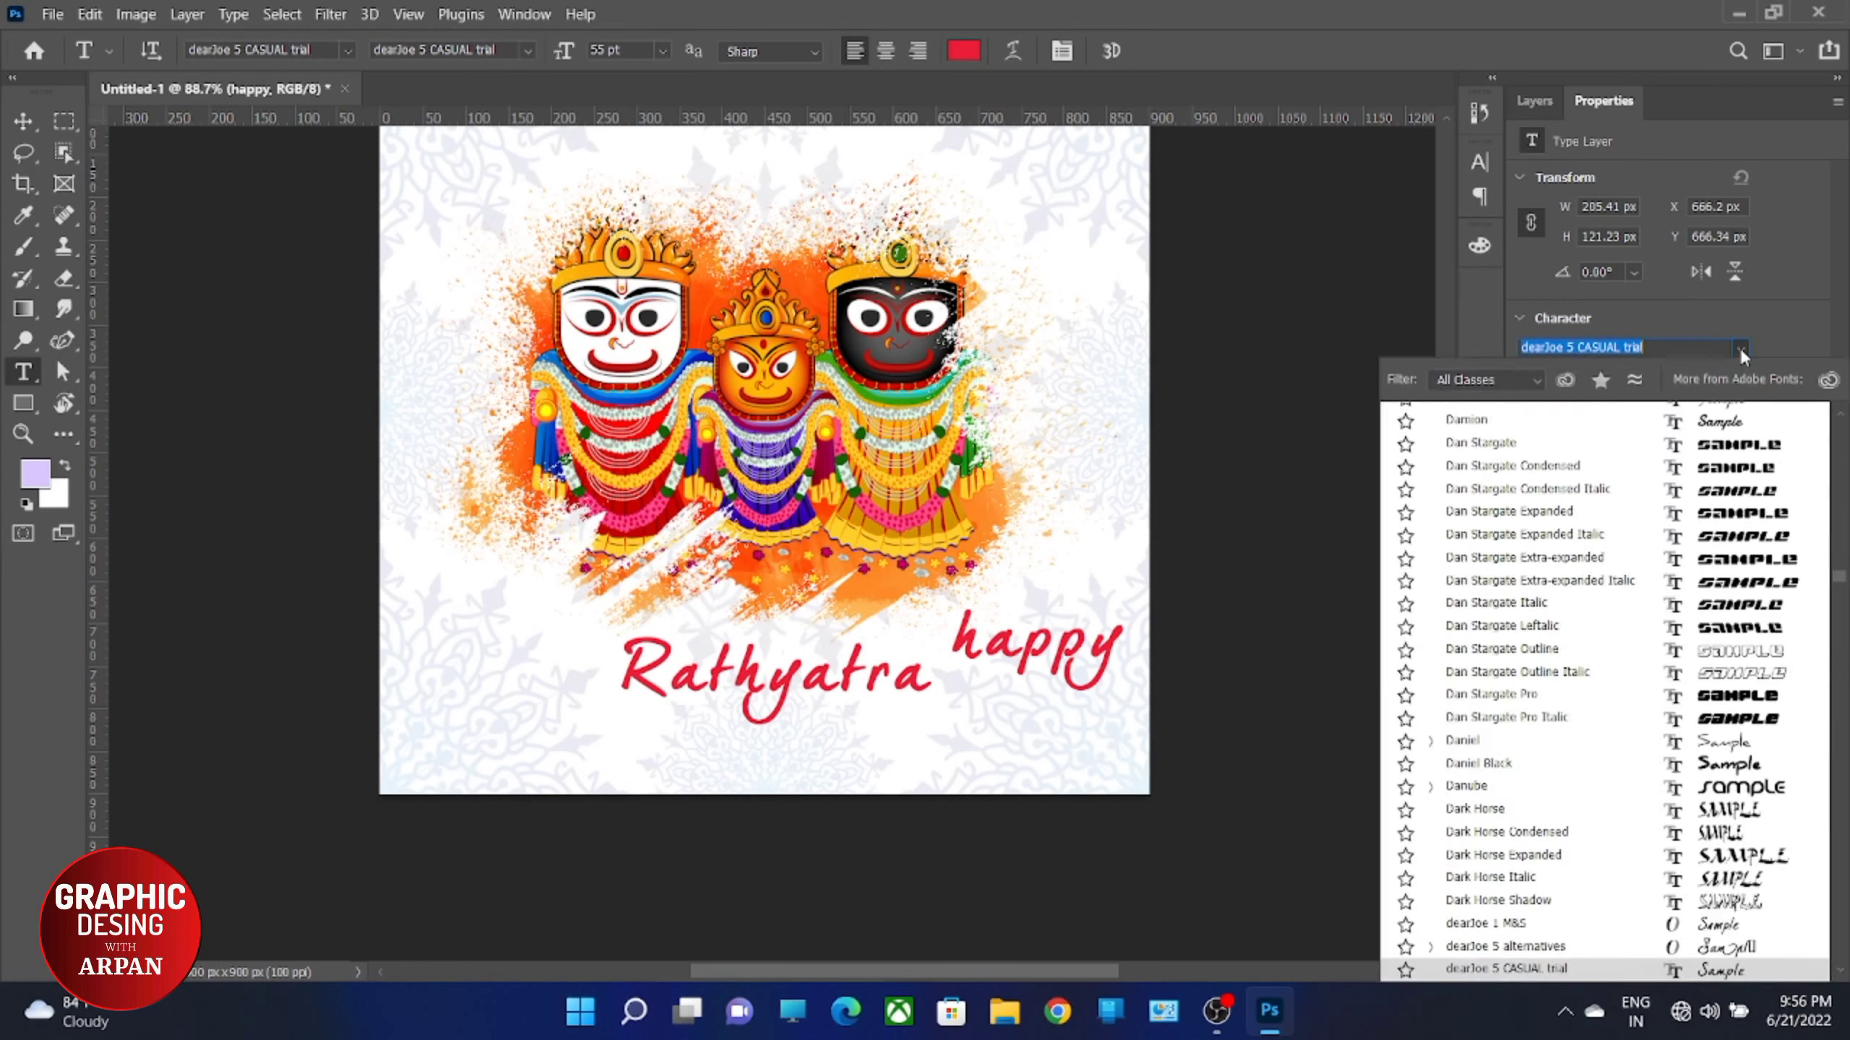
{"action": "scroll", "coordinate": [1708, 466], "scroll_direction": "up", "scroll_amount": 5}
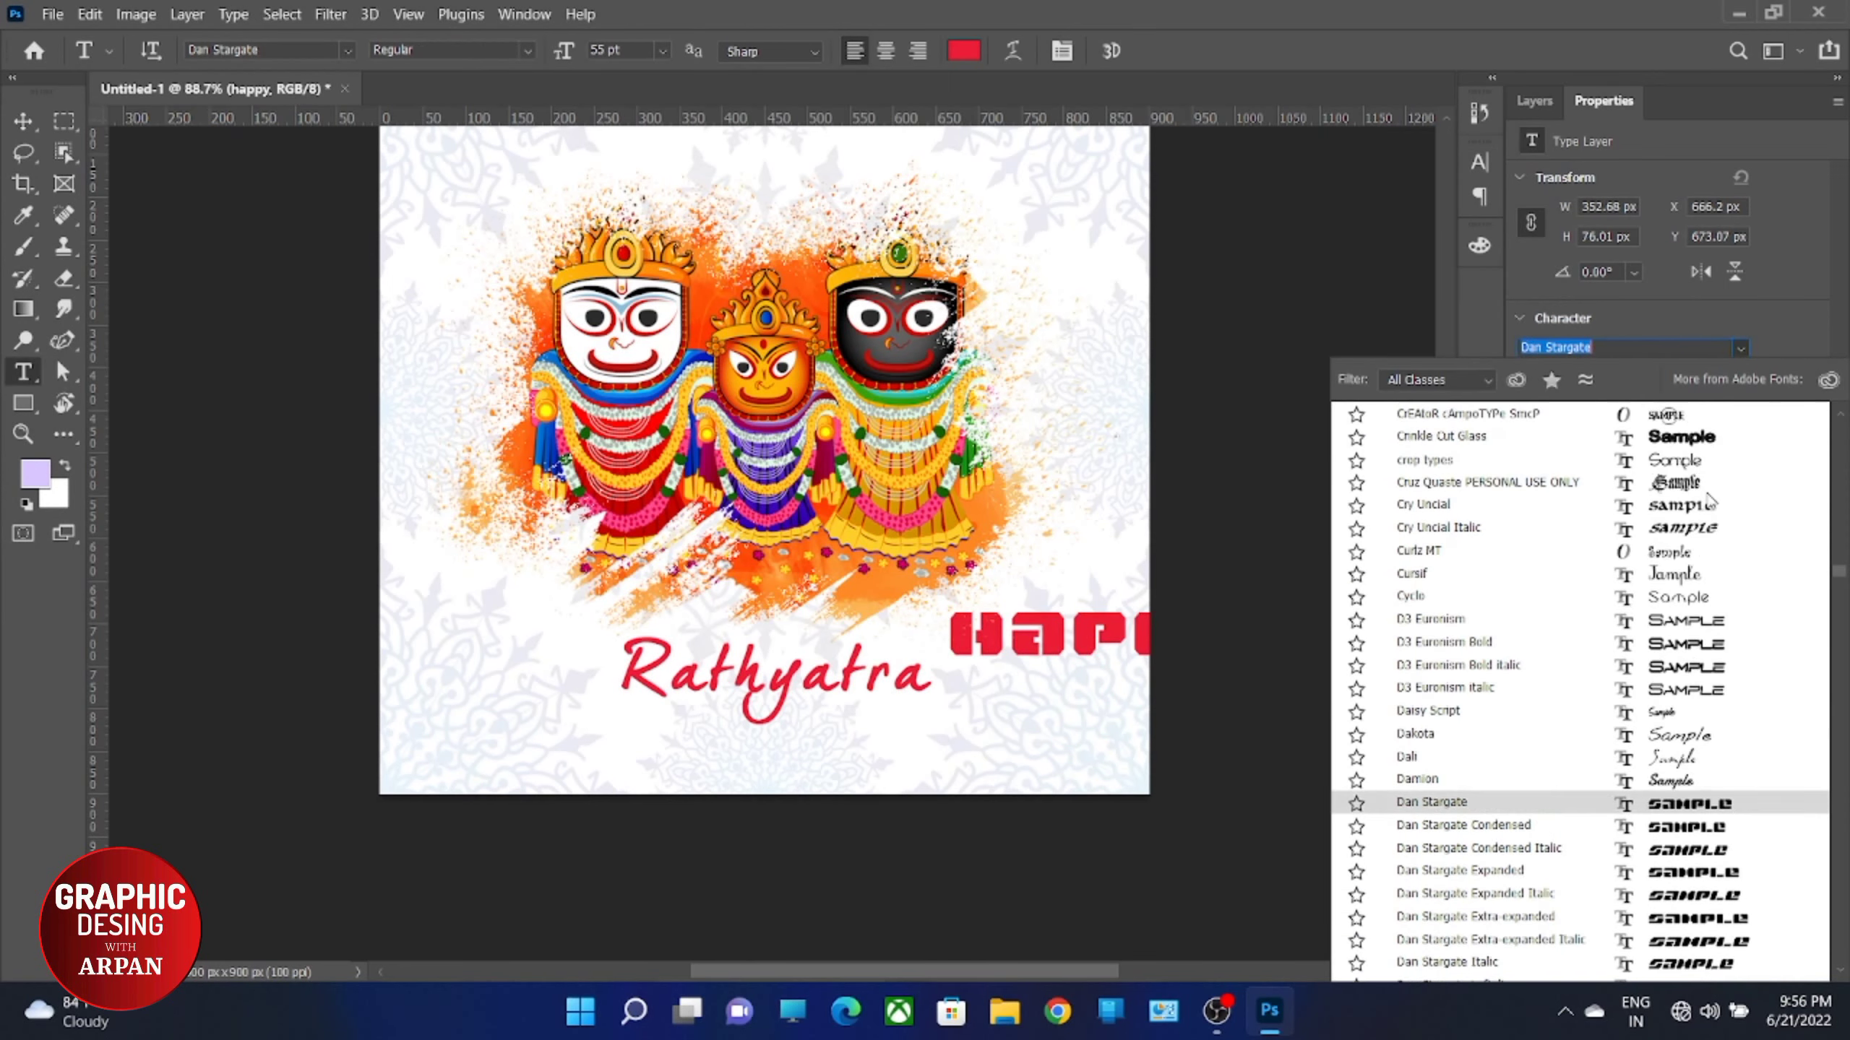
{"action": "scroll", "coordinate": [1712, 510], "scroll_direction": "up", "scroll_amount": 5}
{"action": "scroll", "coordinate": [1726, 583], "scroll_direction": "up", "scroll_amount": 5}
{"action": "scroll", "coordinate": [1741, 907], "scroll_direction": "down", "scroll_amount": 1}
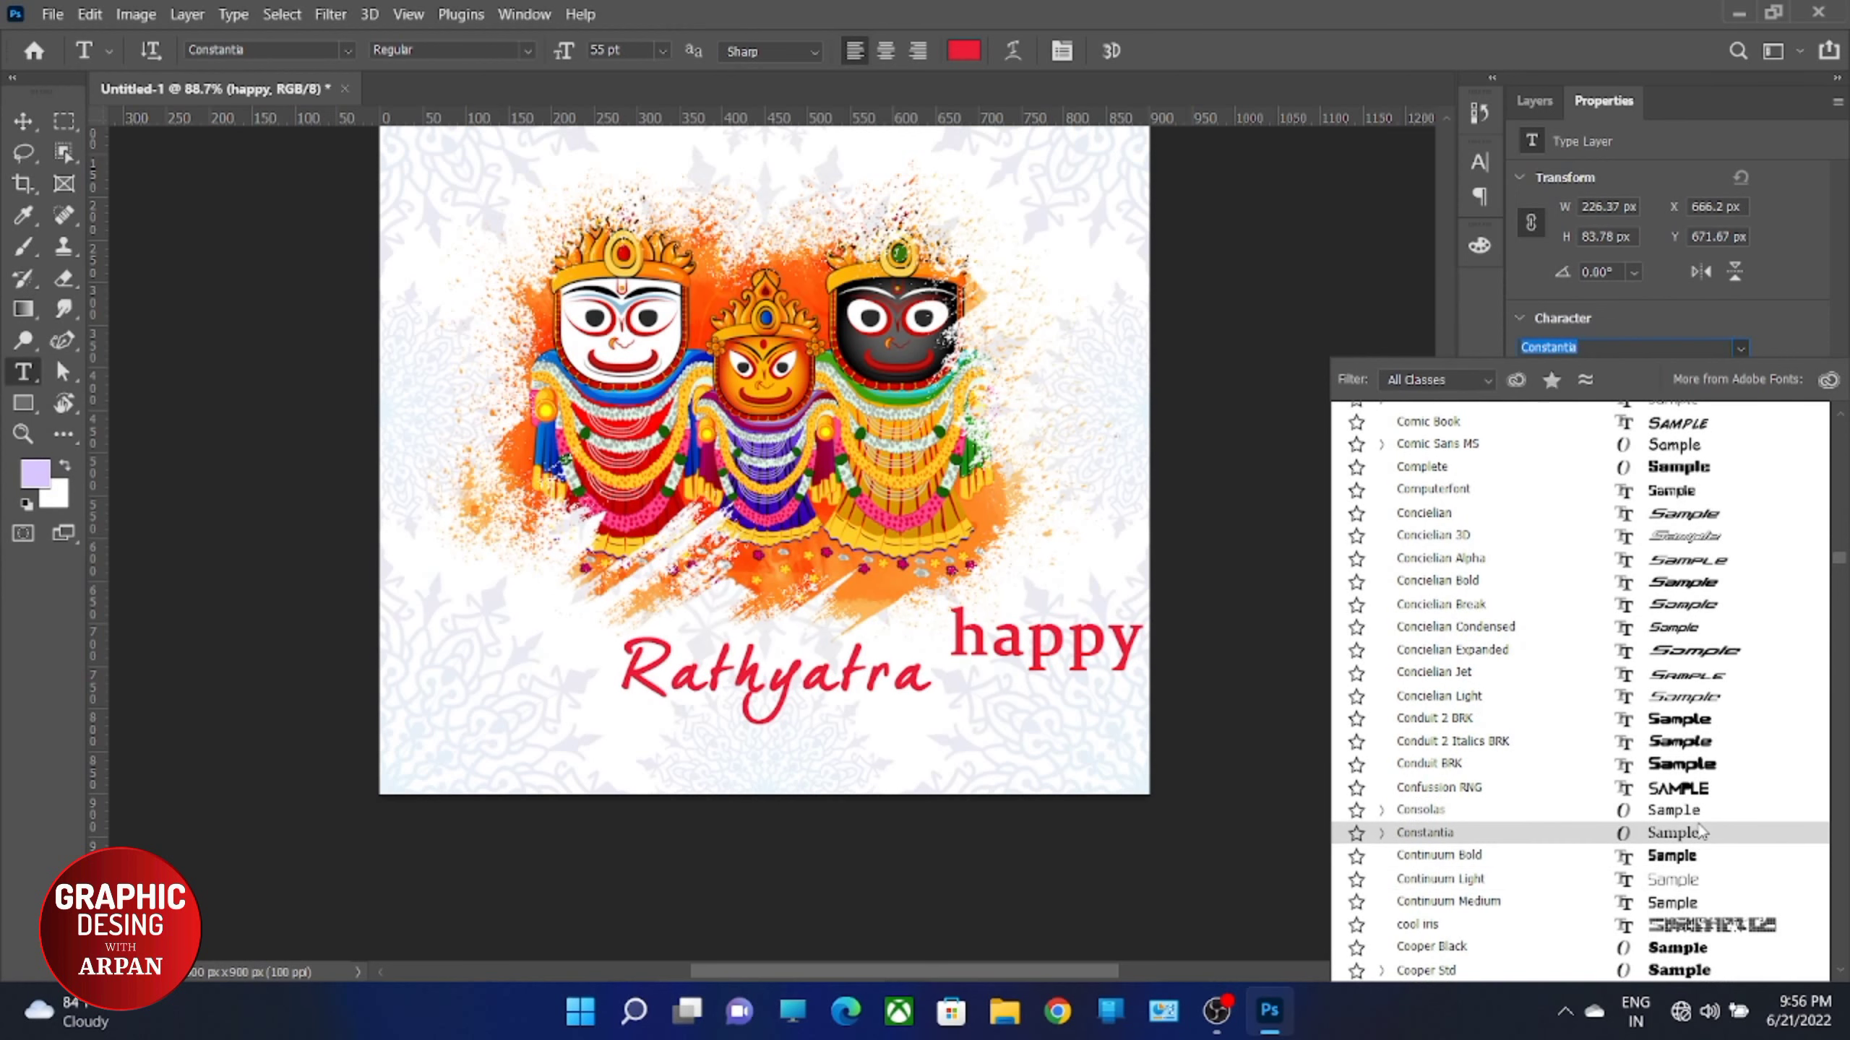
{"action": "left_click", "coordinate": [1701, 832]}
{"action": "left_click", "coordinate": [1531, 688]}
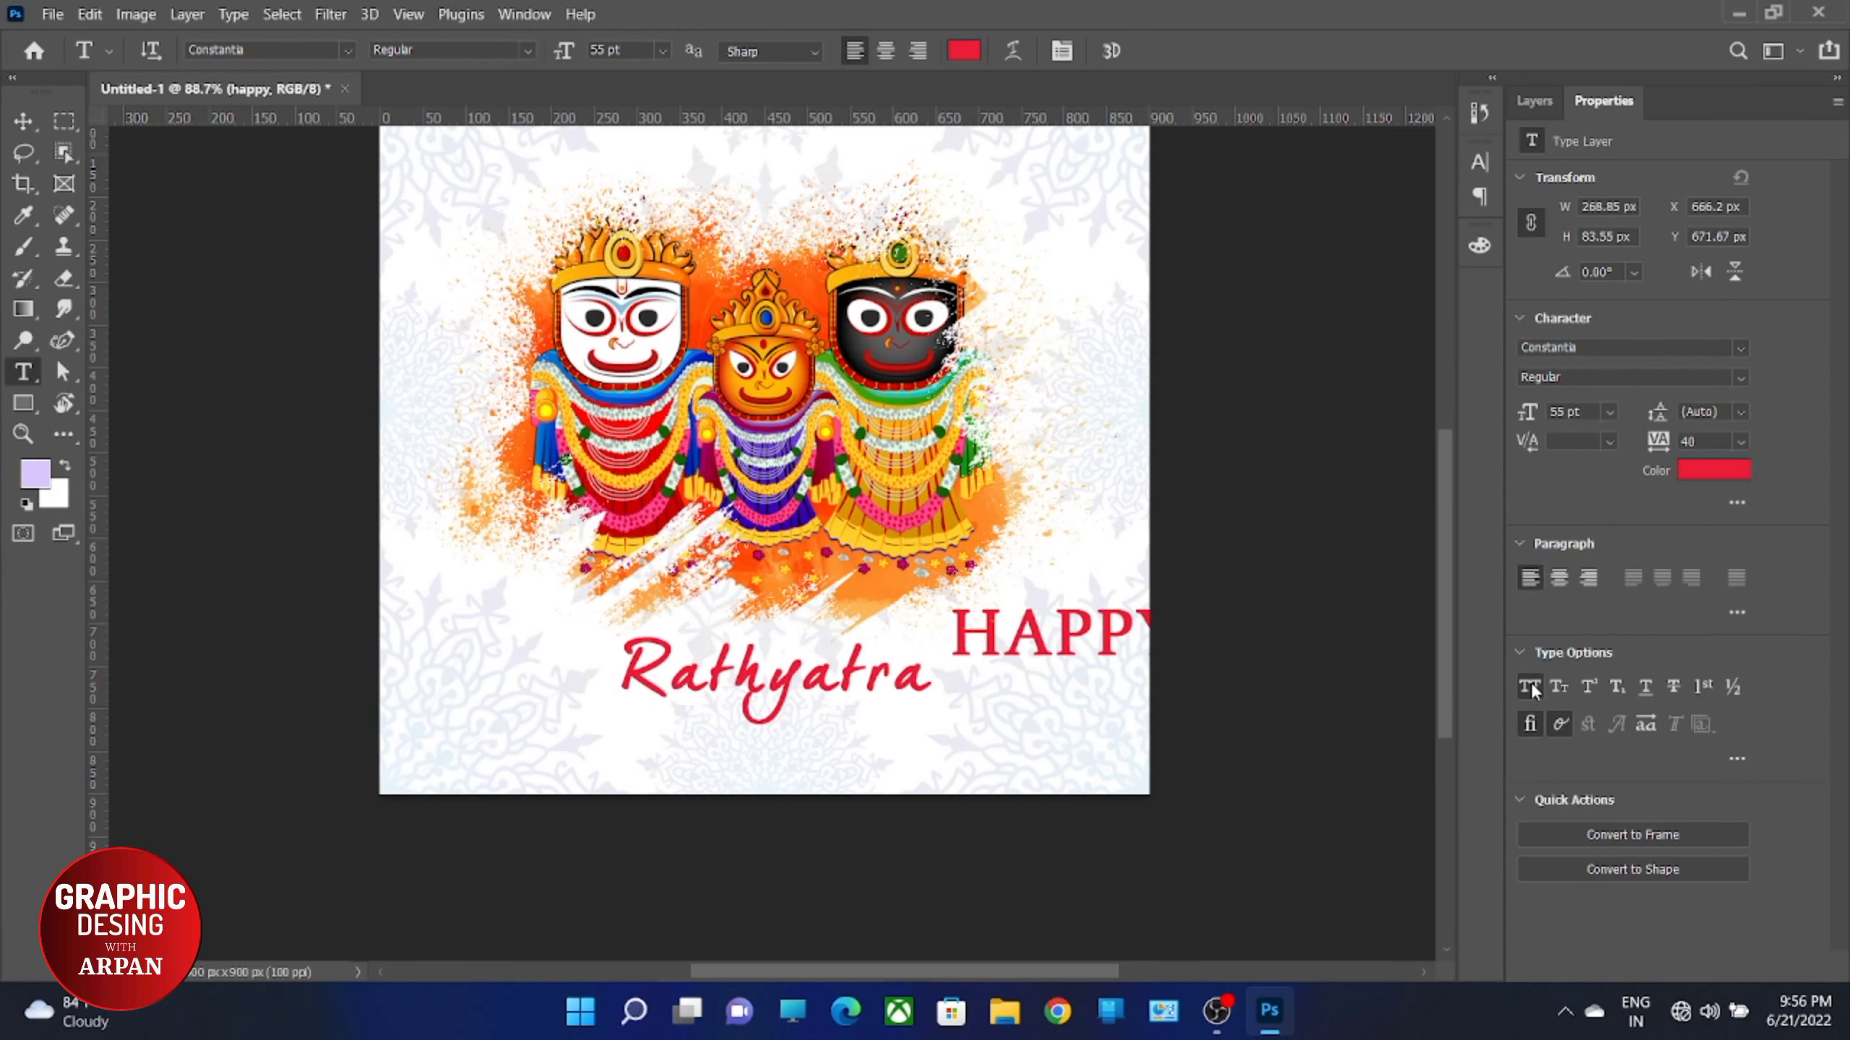
Step: Move HAPPY above Rathyatra and shrink it to 26 pt
{"action": "left_click", "coordinate": [22, 121]}
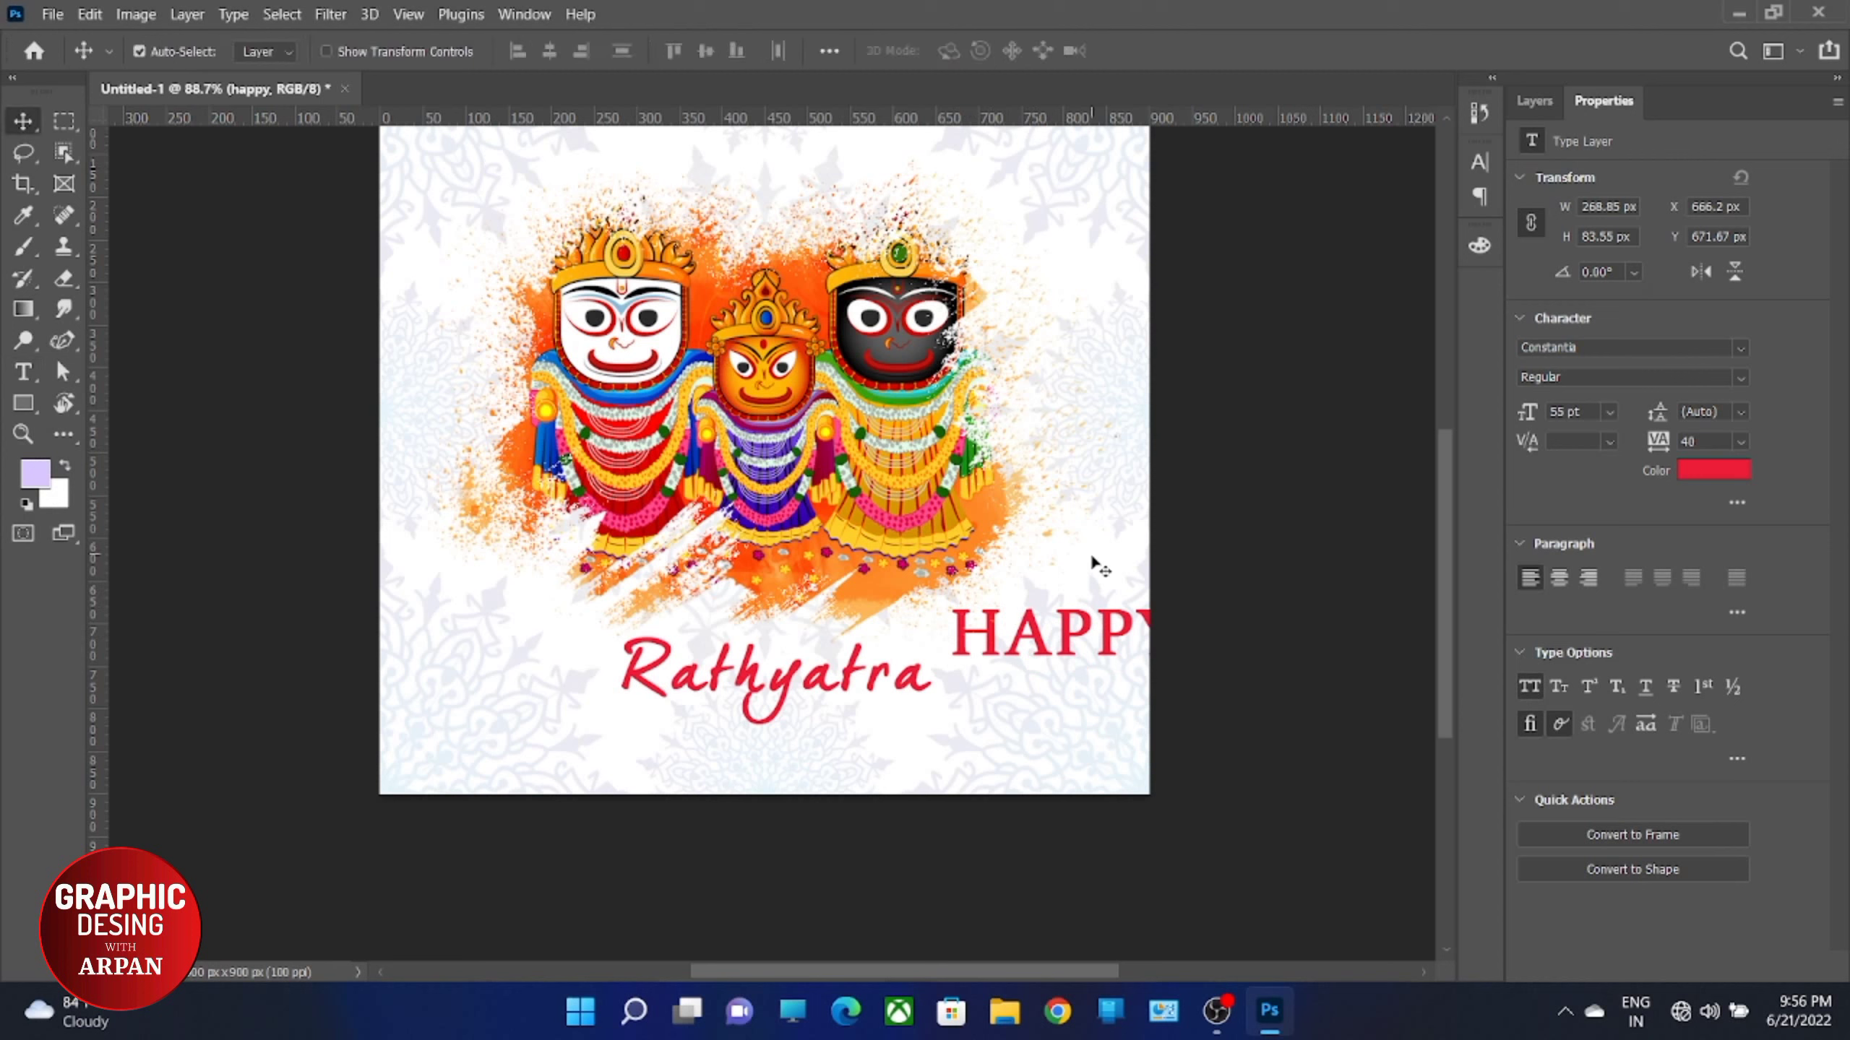
{"action": "left_click_drag", "start_coordinate": [919, 614], "coordinate": [584, 596]}
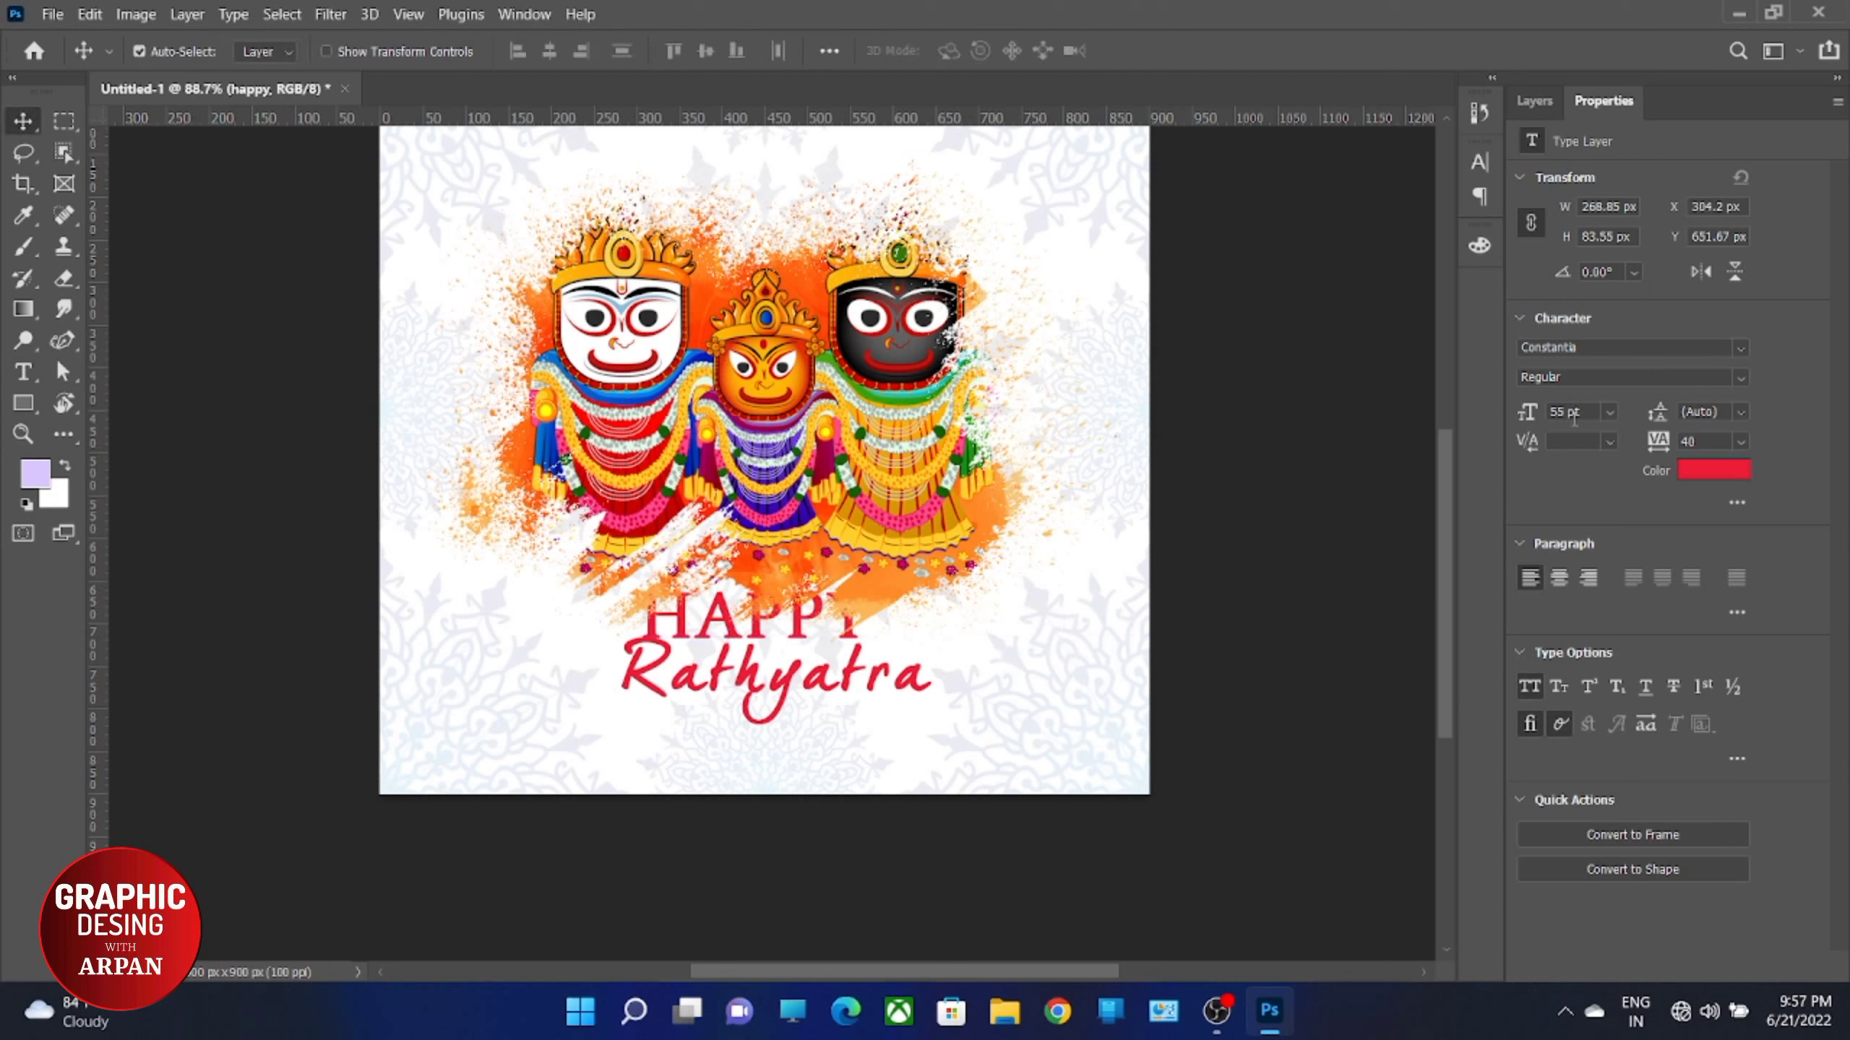
{"action": "scroll", "coordinate": [1584, 415], "scroll_direction": "down", "scroll_amount": 9}
{"action": "scroll", "coordinate": [1584, 419], "scroll_direction": "down", "scroll_amount": 9}
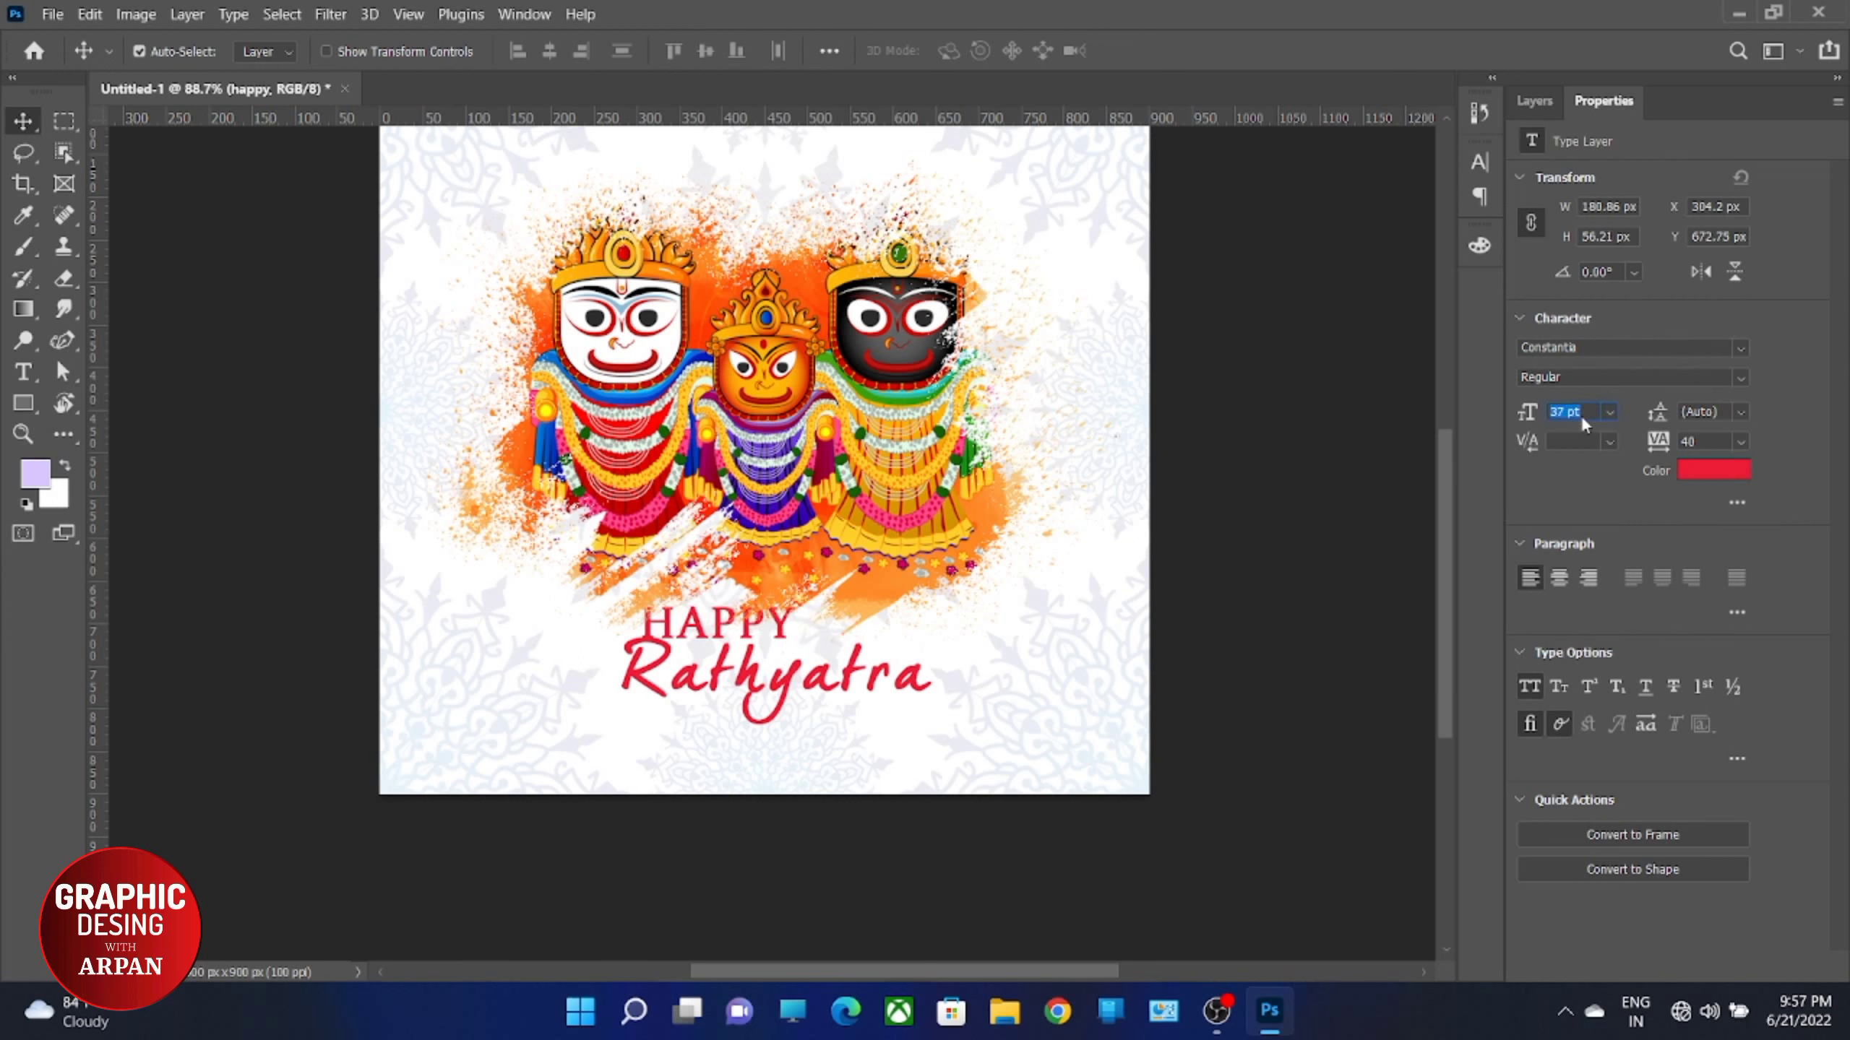
{"action": "scroll", "coordinate": [1584, 423], "scroll_direction": "down", "scroll_amount": 4}
{"action": "scroll", "coordinate": [1585, 422], "scroll_direction": "down", "scroll_amount": 4}
{"action": "scroll", "coordinate": [1585, 423], "scroll_direction": "down", "scroll_amount": 3}
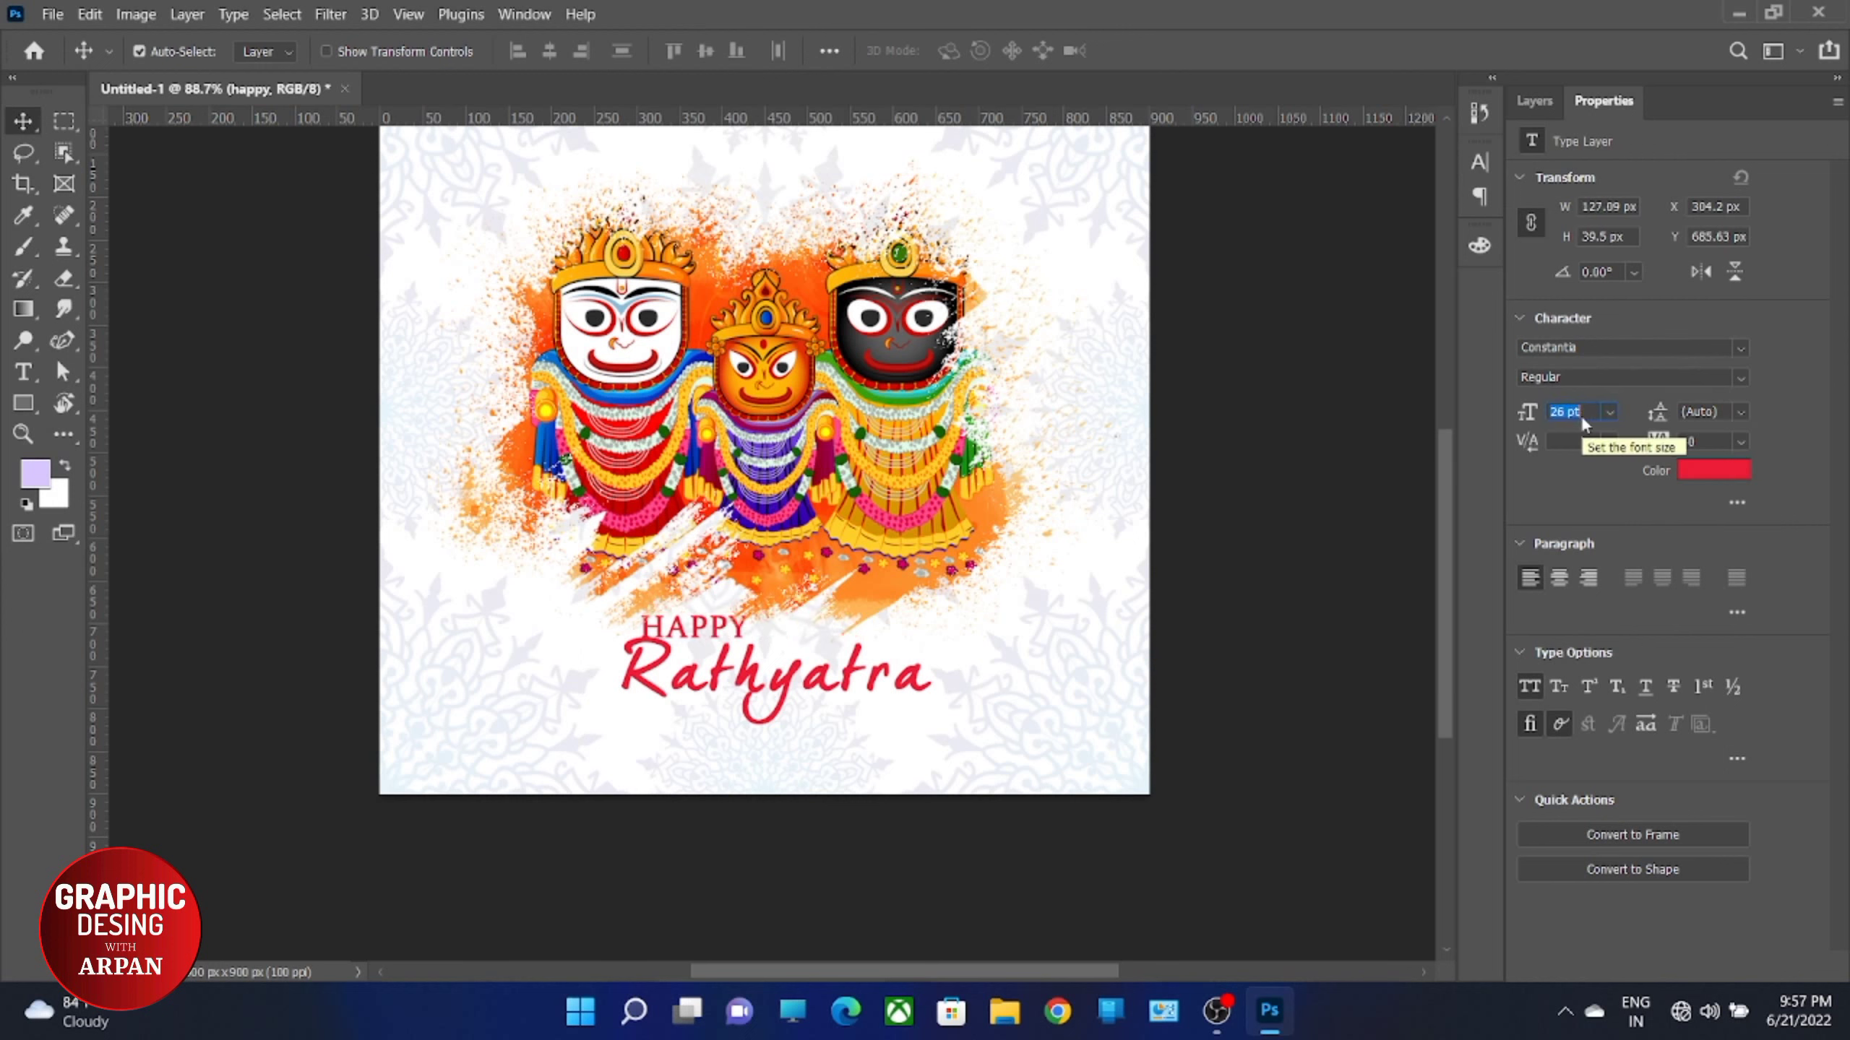
Step: Move the happy layer to the top of the stack and lower Rathyatra about 28 px
{"action": "left_click", "coordinate": [1535, 101]}
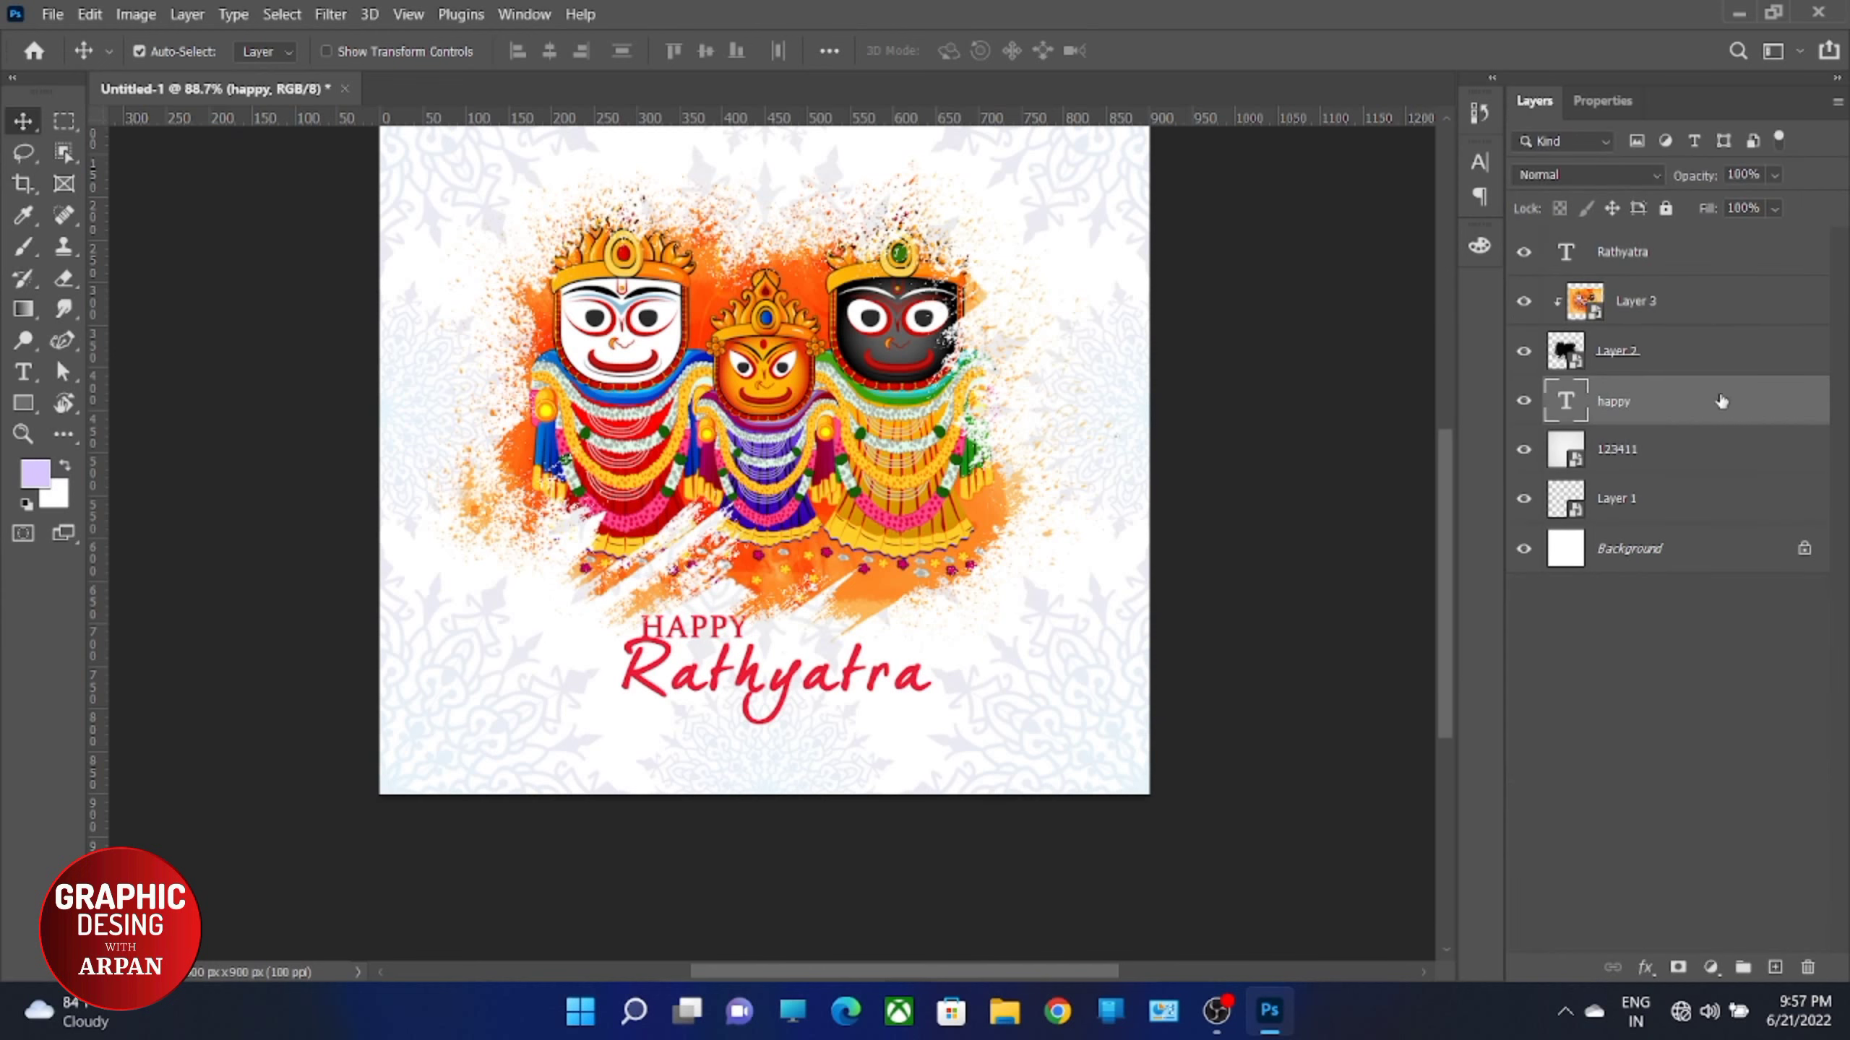
{"action": "left_click_drag", "start_coordinate": [1708, 407], "coordinate": [1703, 235]}
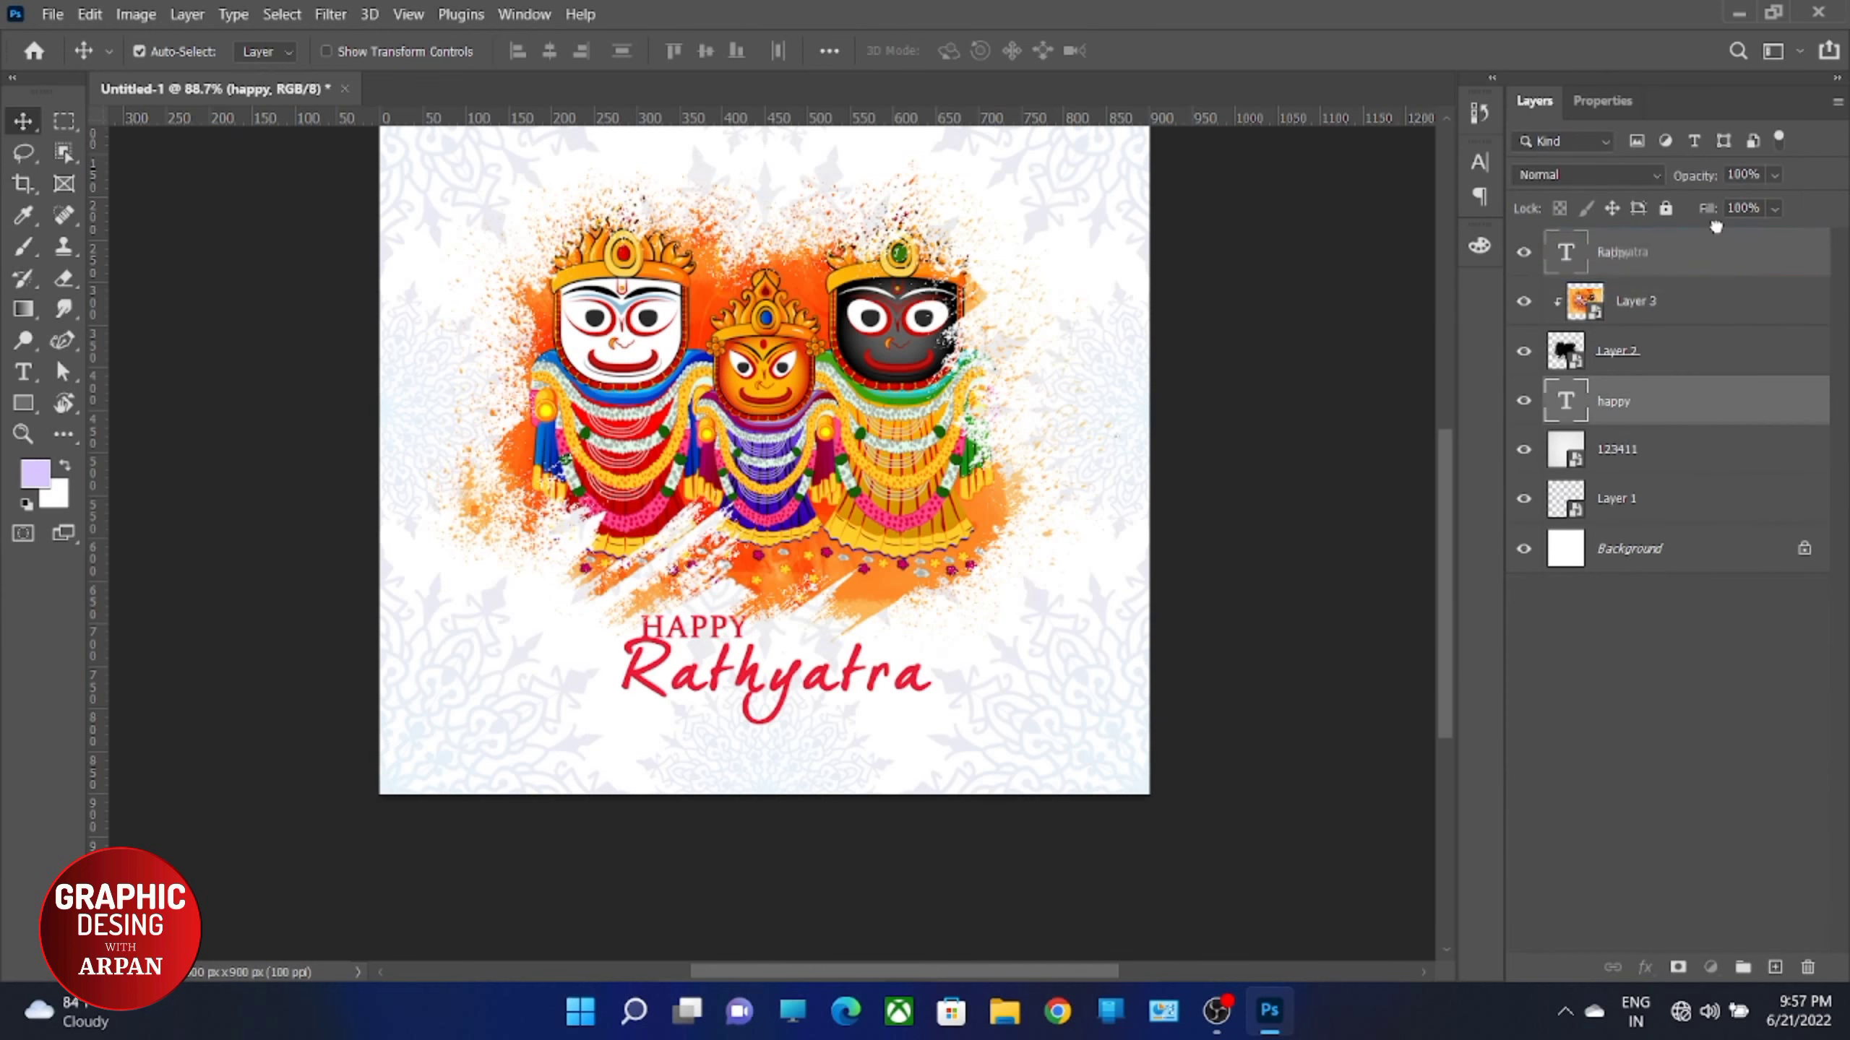
{"action": "scroll", "coordinate": [595, 717], "scroll_direction": "up", "scroll_amount": 4}
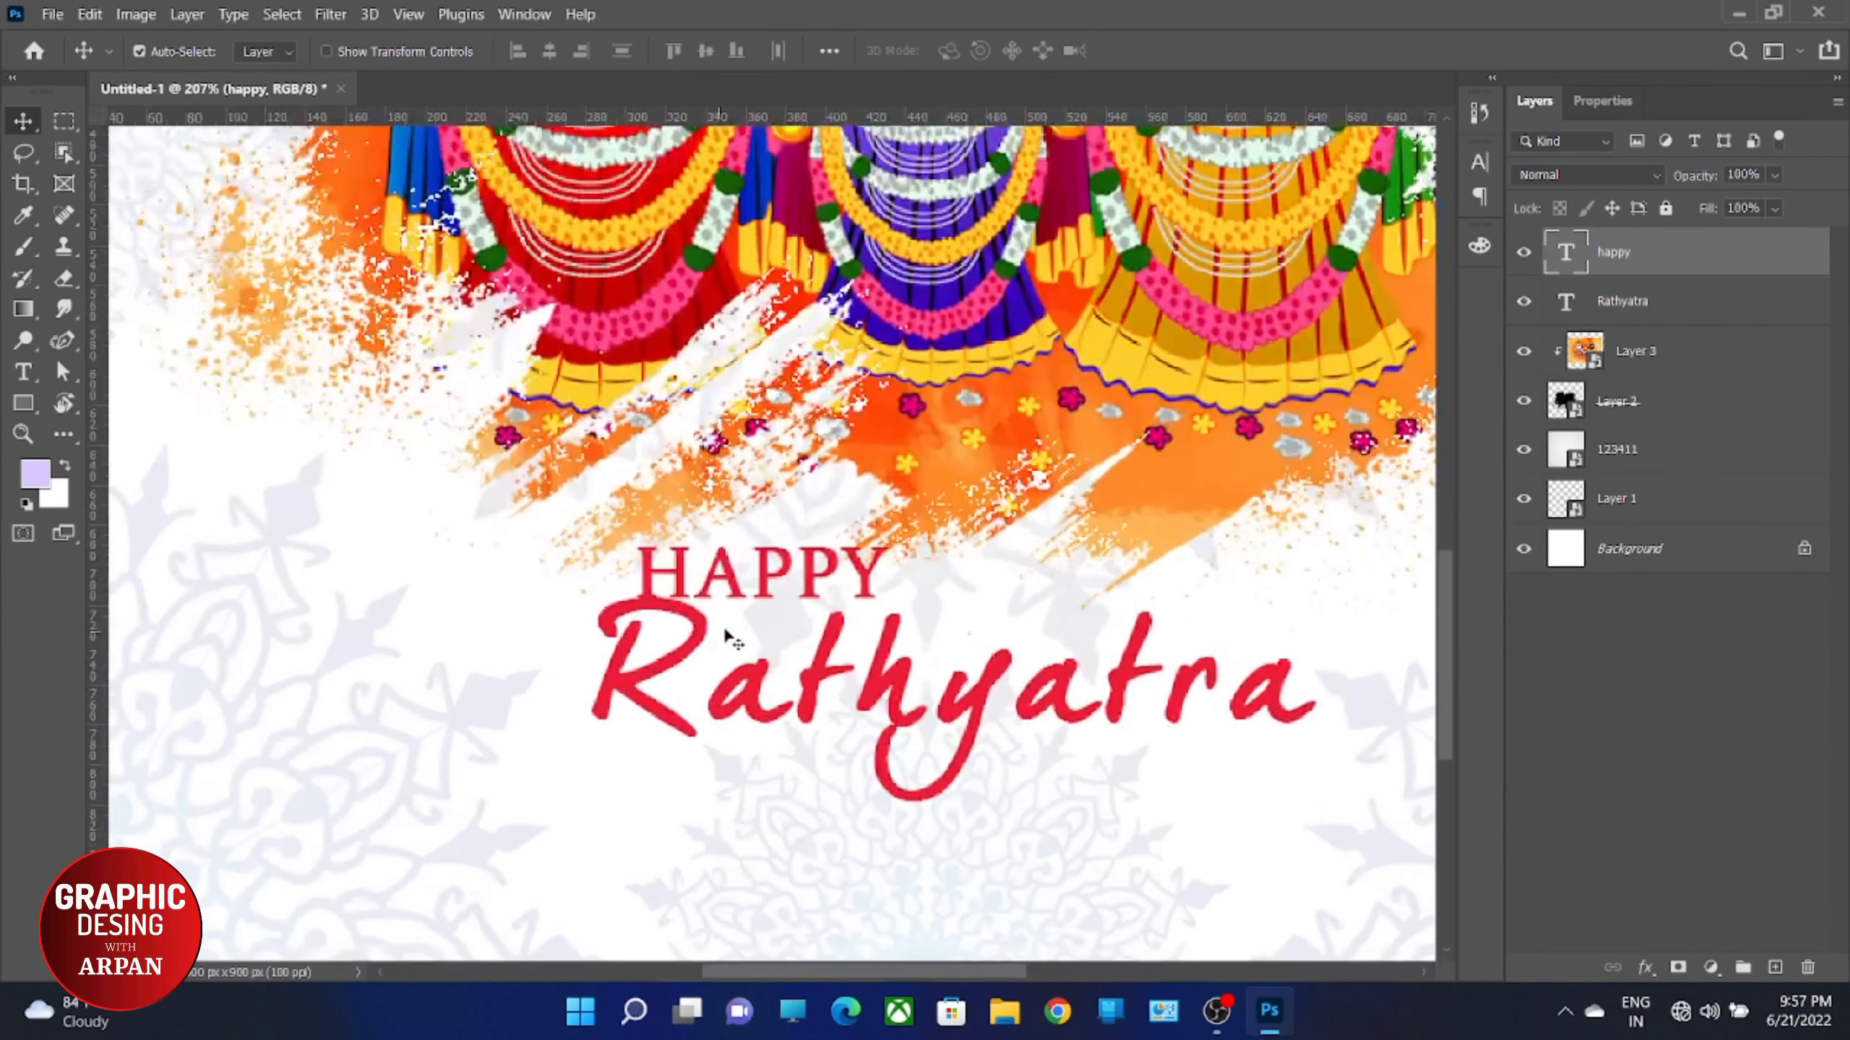
{"action": "left_click", "coordinate": [669, 665]}
{"action": "left_click_drag", "start_coordinate": [668, 664], "coordinate": [670, 685]}
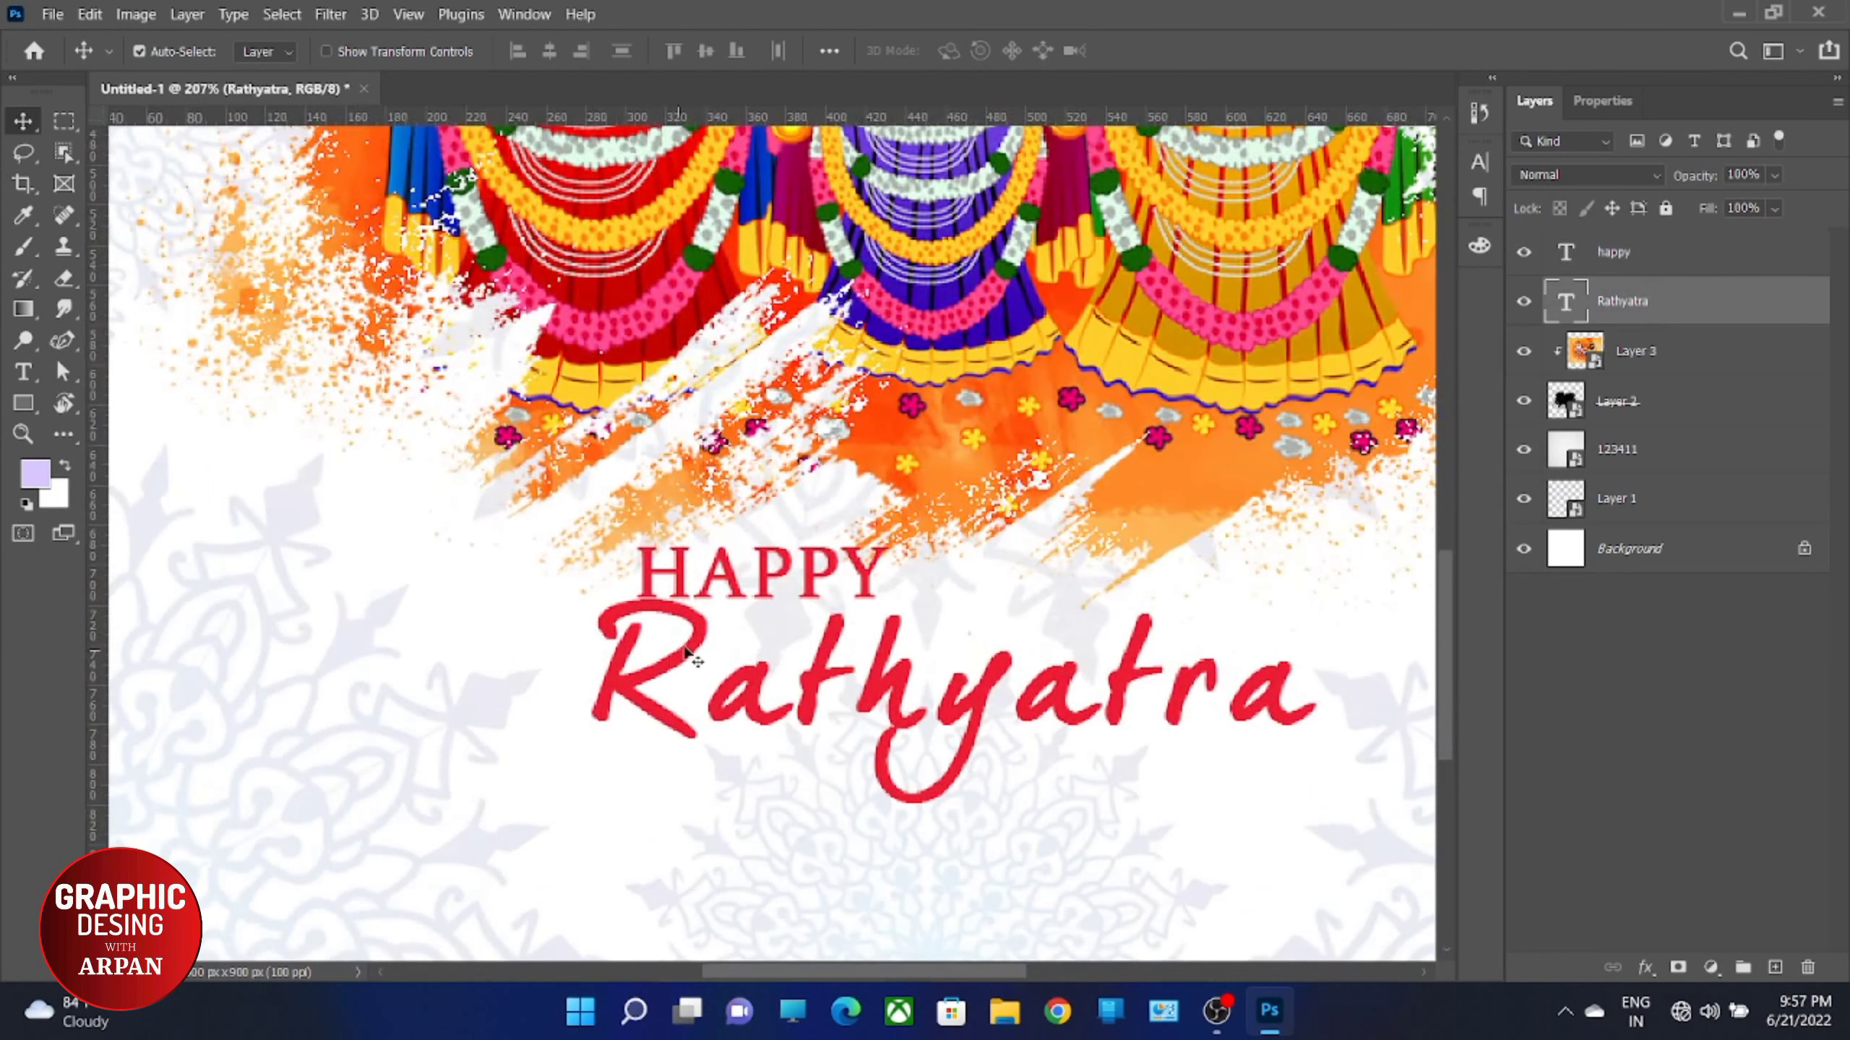
Step: Centre HAPPY just above Rathyatra, then clear the layer selection
{"action": "left_click_drag", "start_coordinate": [737, 587], "coordinate": [799, 620]}
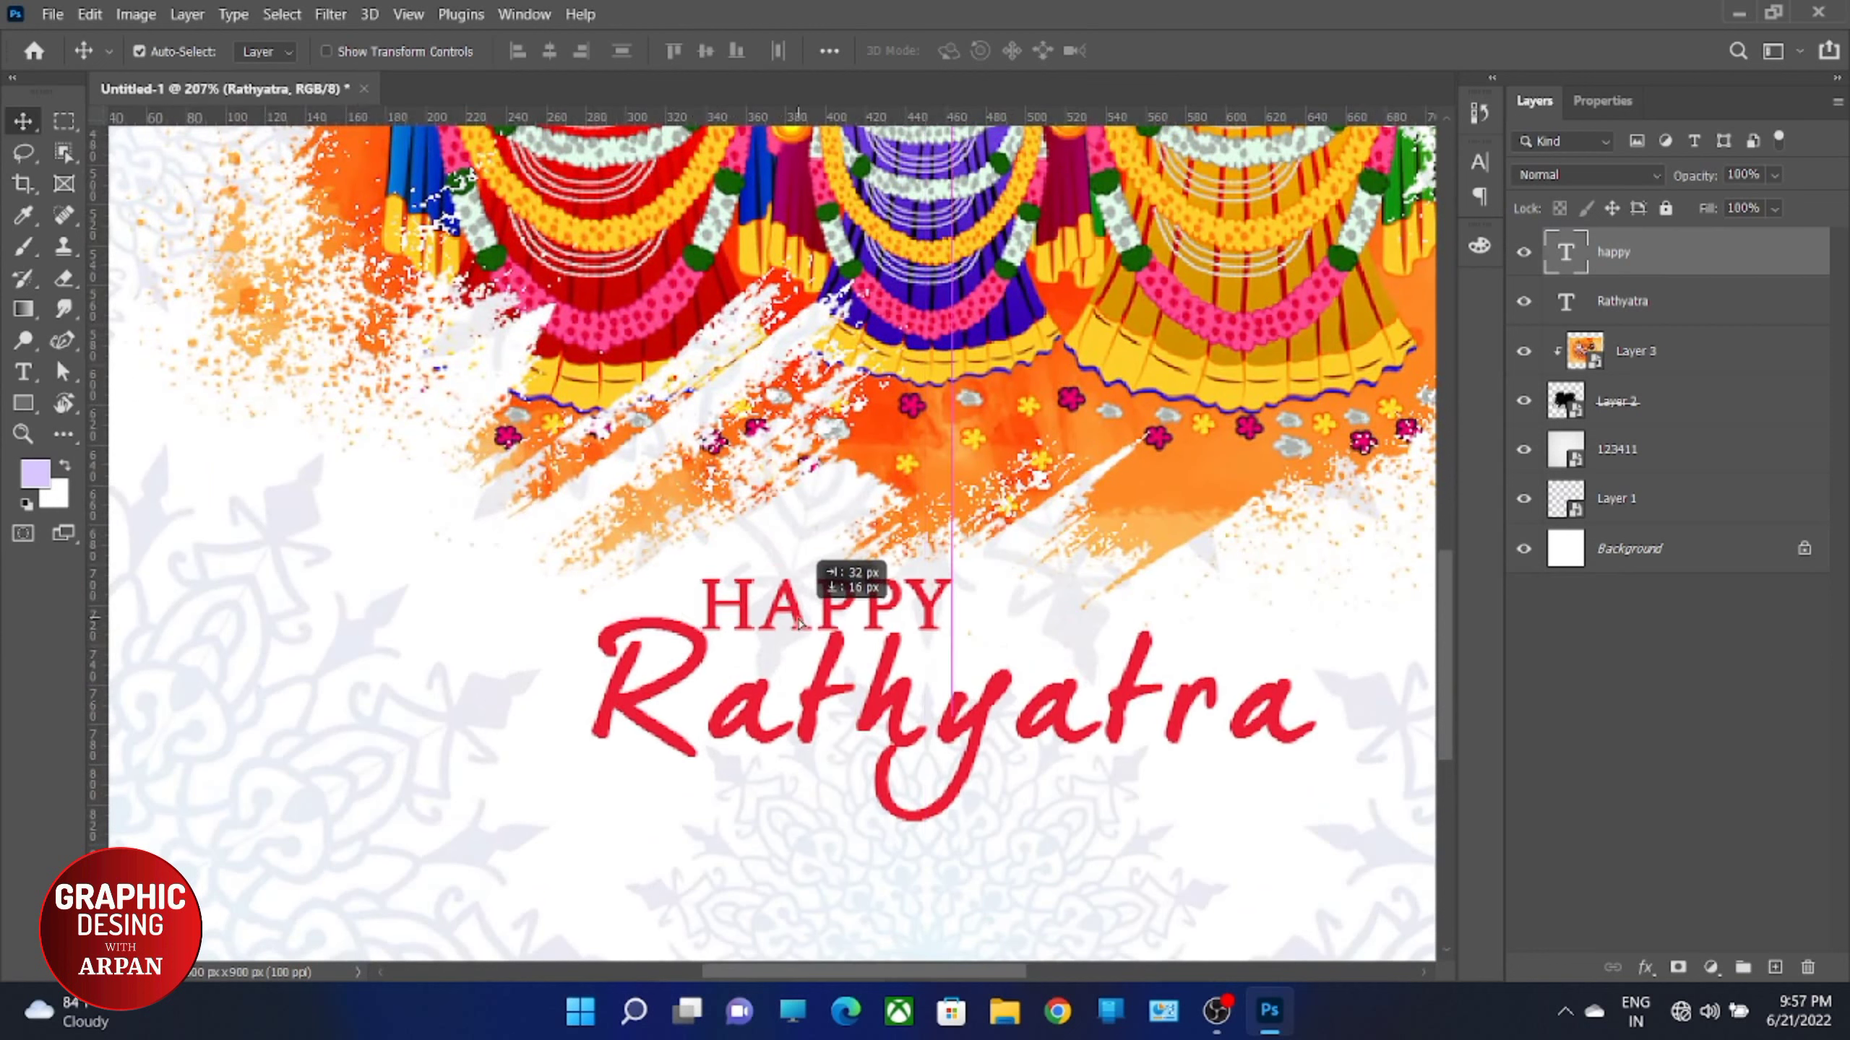
{"action": "scroll", "coordinate": [634, 639], "scroll_direction": "down", "scroll_amount": 3}
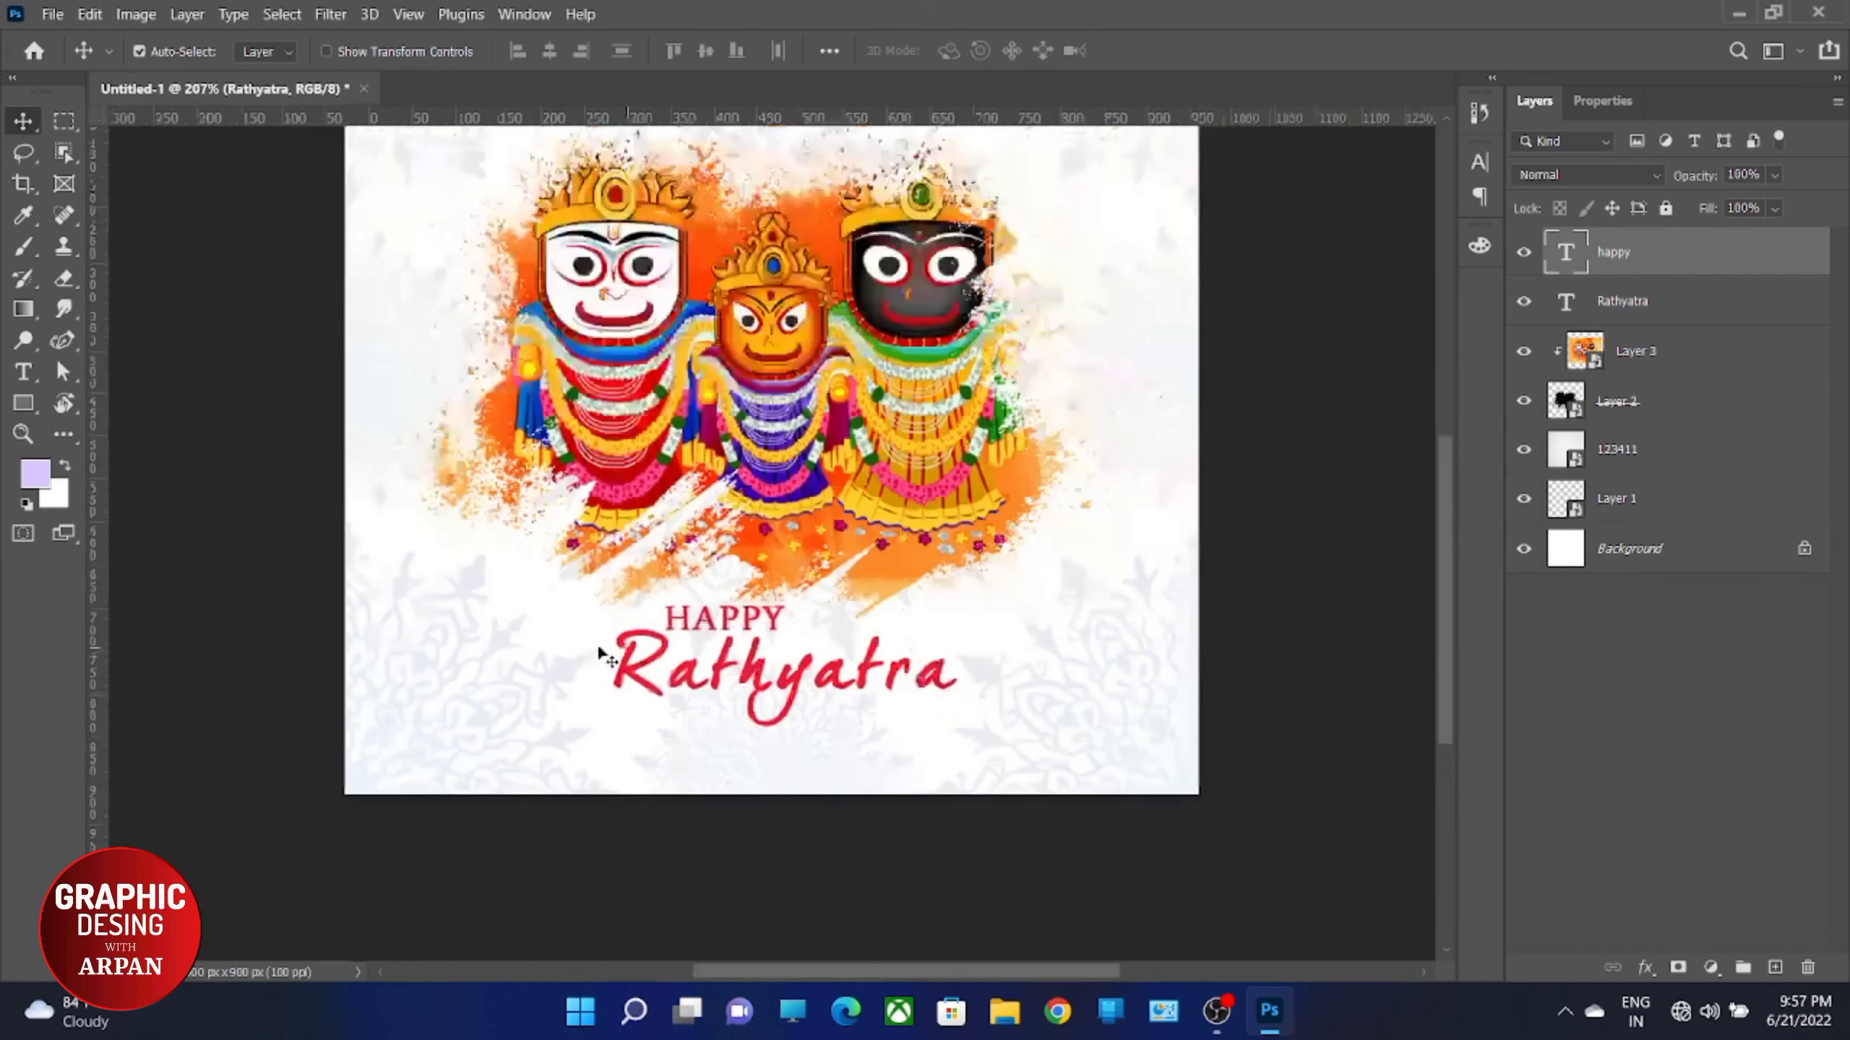
{"action": "scroll", "coordinate": [635, 639], "scroll_direction": "down", "scroll_amount": 2}
{"action": "left_click", "coordinate": [695, 797]}
{"action": "scroll", "coordinate": [777, 685], "scroll_direction": "up", "scroll_amount": 2}
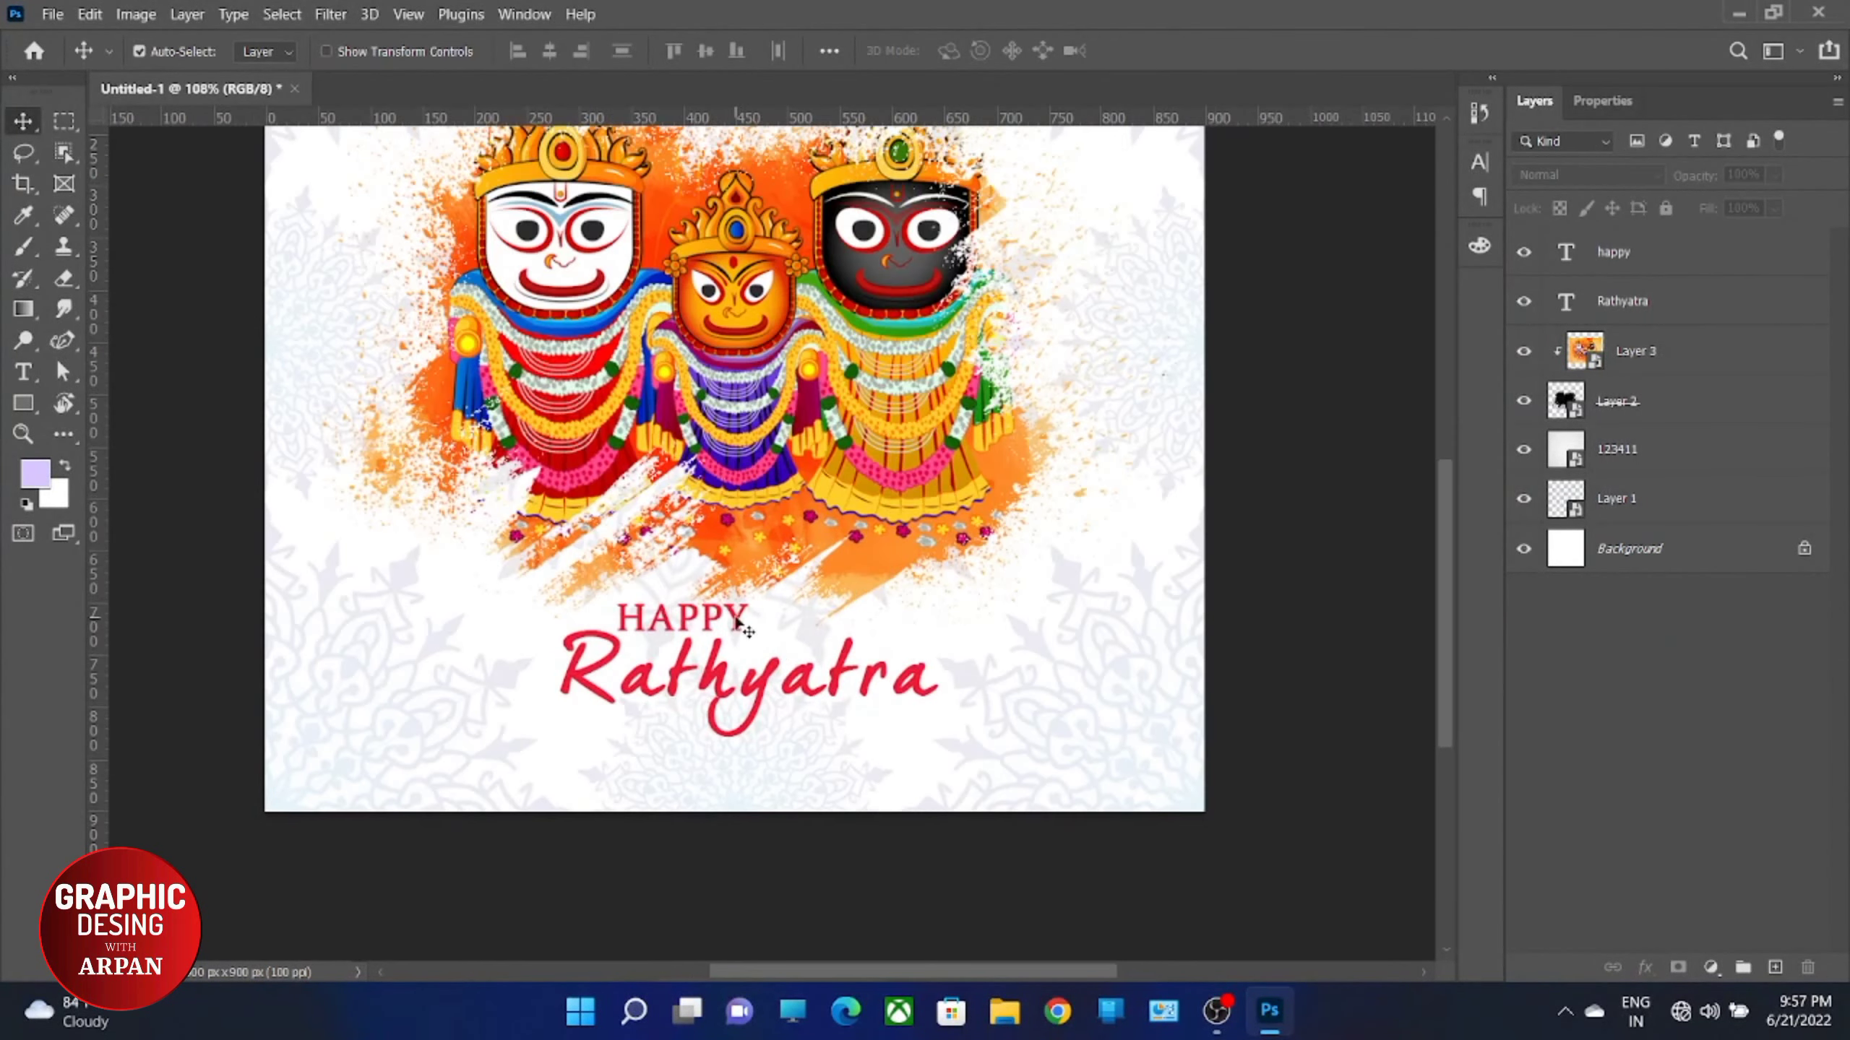
{"action": "mouse_move", "coordinate": [739, 625]}
{"action": "left_mouse_down"}
{"action": "mouse_move", "coordinate": [821, 636]}
{"action": "mouse_move", "coordinate": [811, 613]}
{"action": "left_mouse_up"}
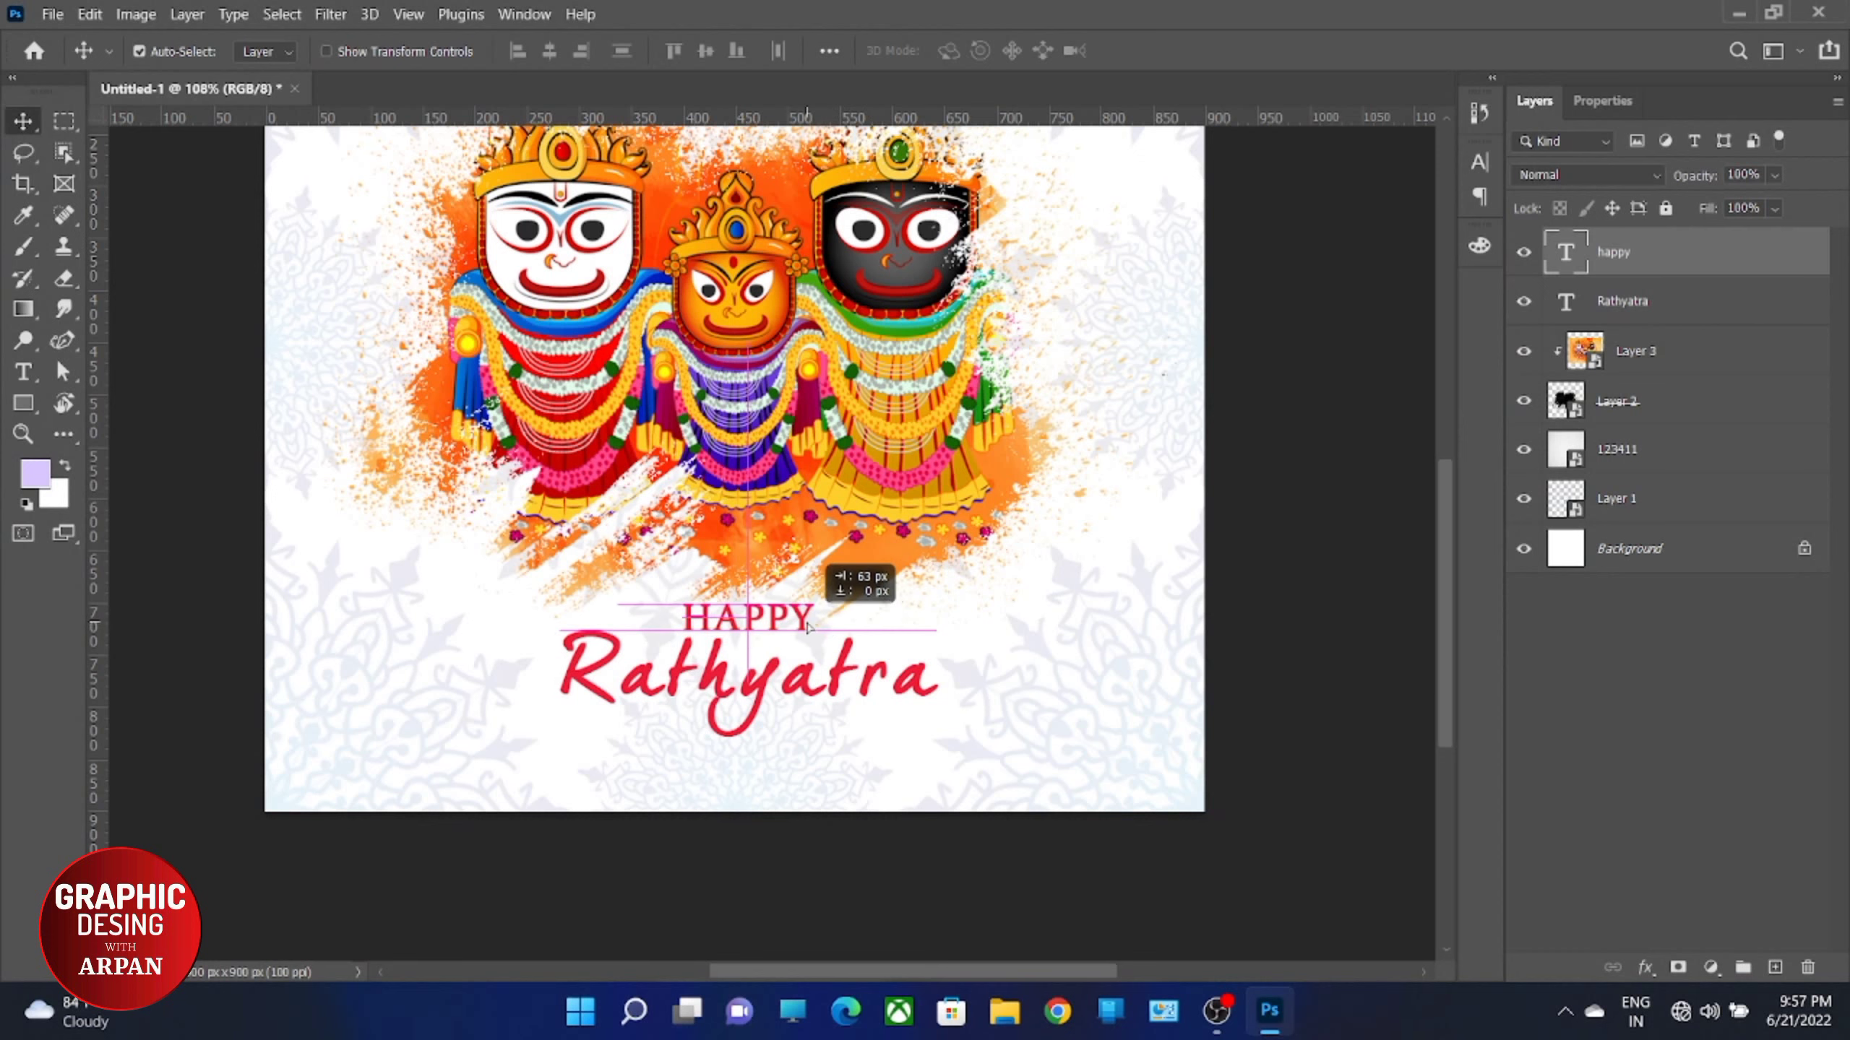
{"action": "left_click", "coordinate": [772, 751]}
{"action": "scroll", "coordinate": [732, 528], "scroll_direction": "down", "scroll_amount": 2}
{"action": "scroll", "coordinate": [731, 529], "scroll_direction": "down", "scroll_amount": 1}
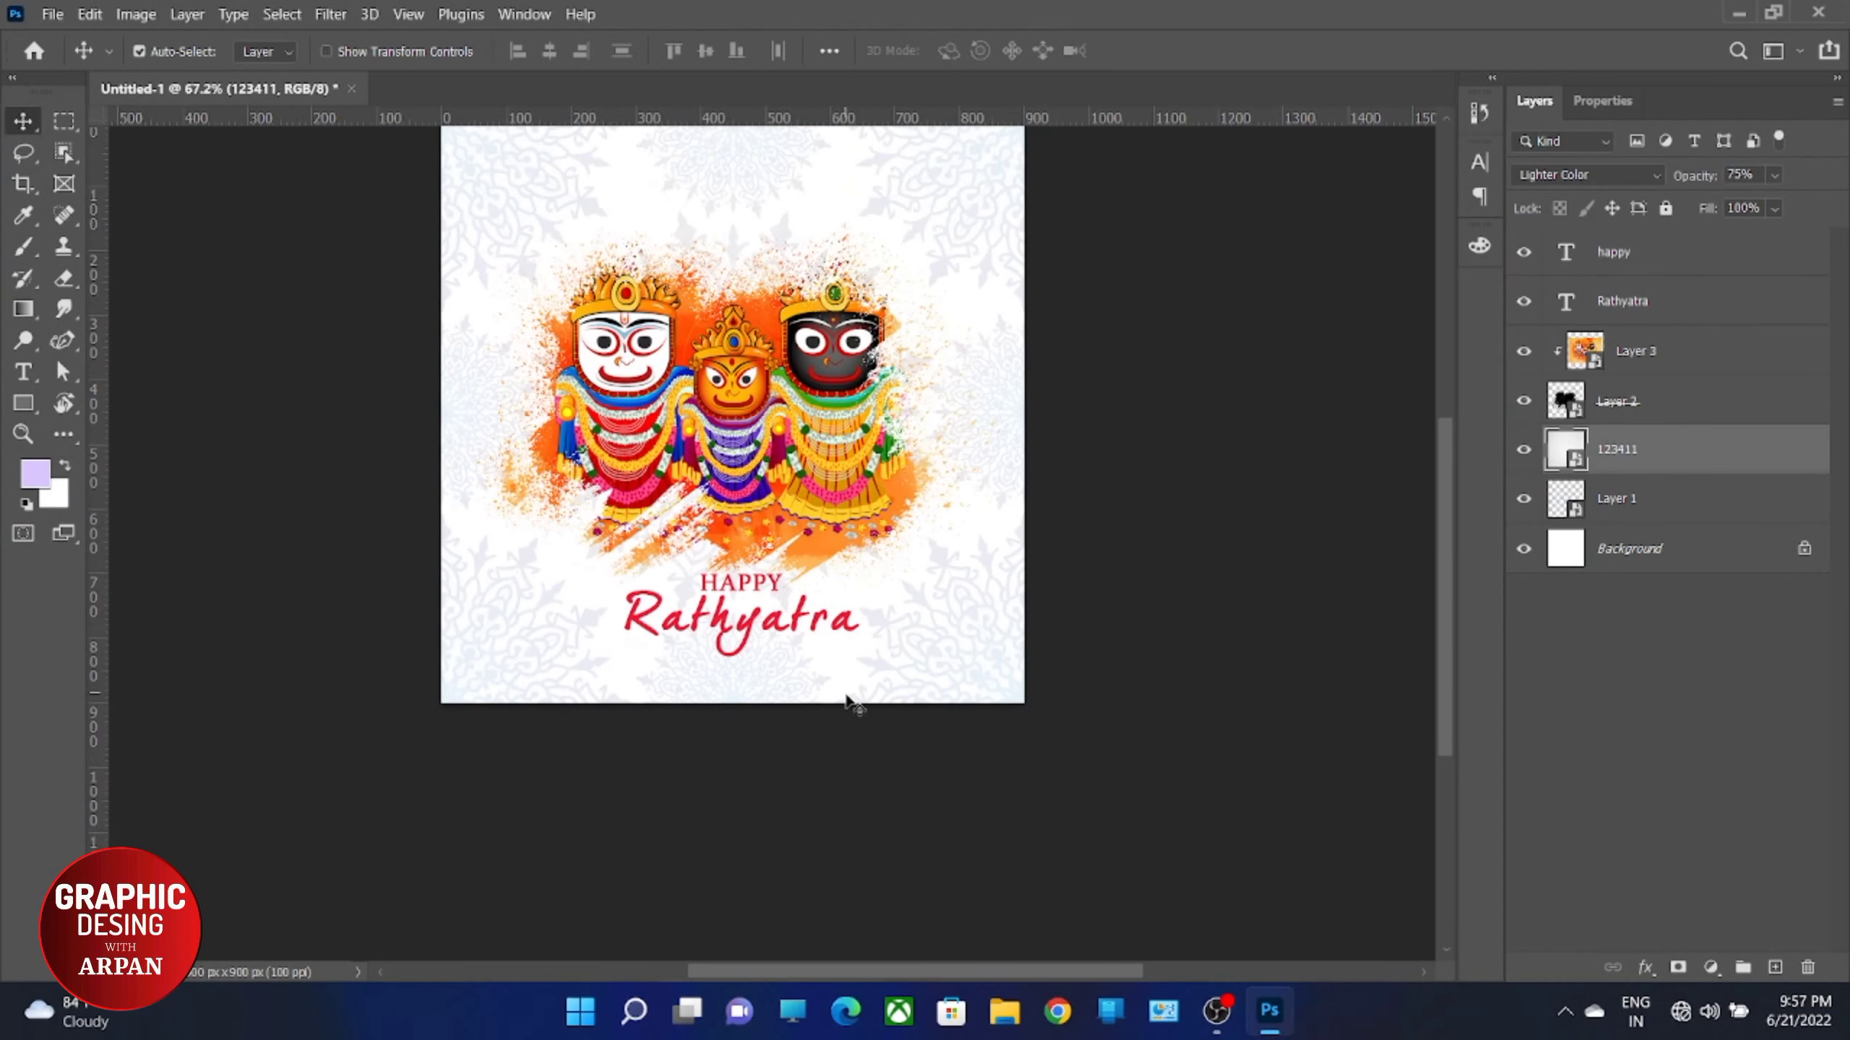
{"action": "left_click", "coordinate": [759, 768]}
{"action": "scroll", "coordinate": [575, 542], "scroll_direction": "down", "scroll_amount": 2}
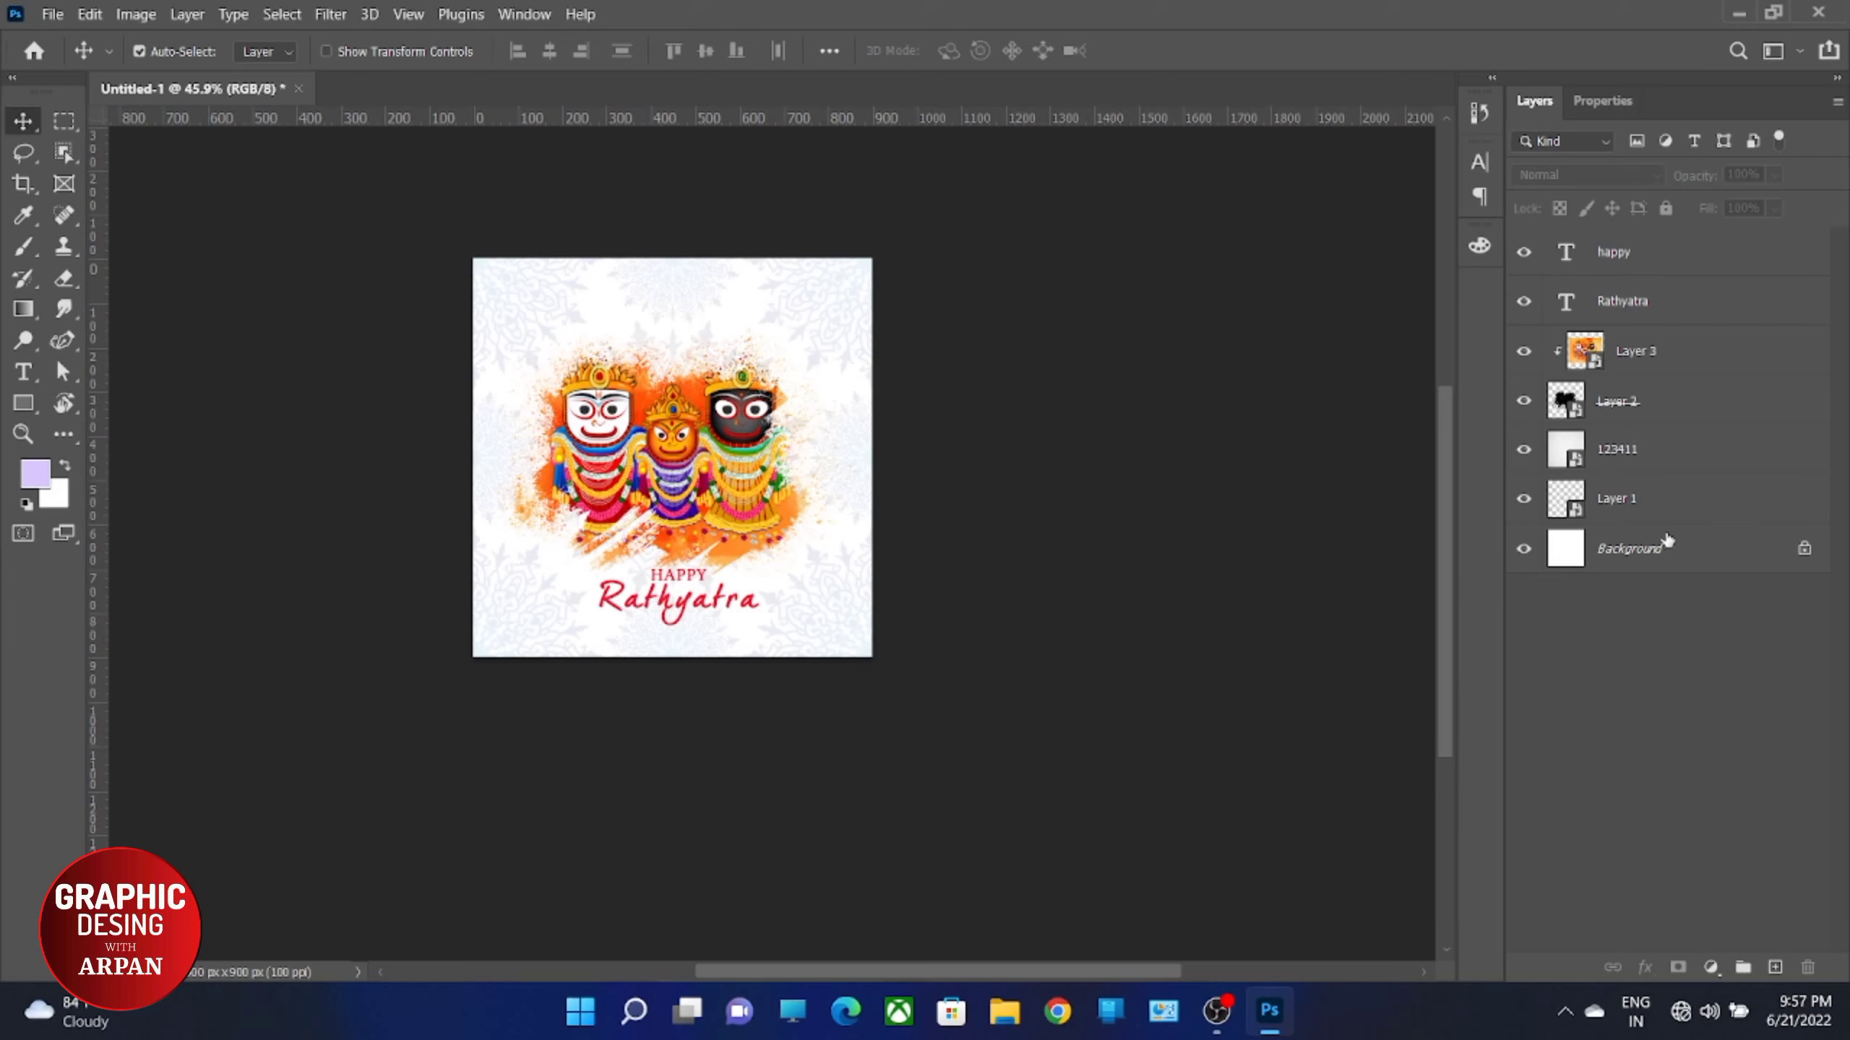
Step: Create empty Layer 4 directly above the happy layer
{"action": "left_click", "coordinate": [1696, 253]}
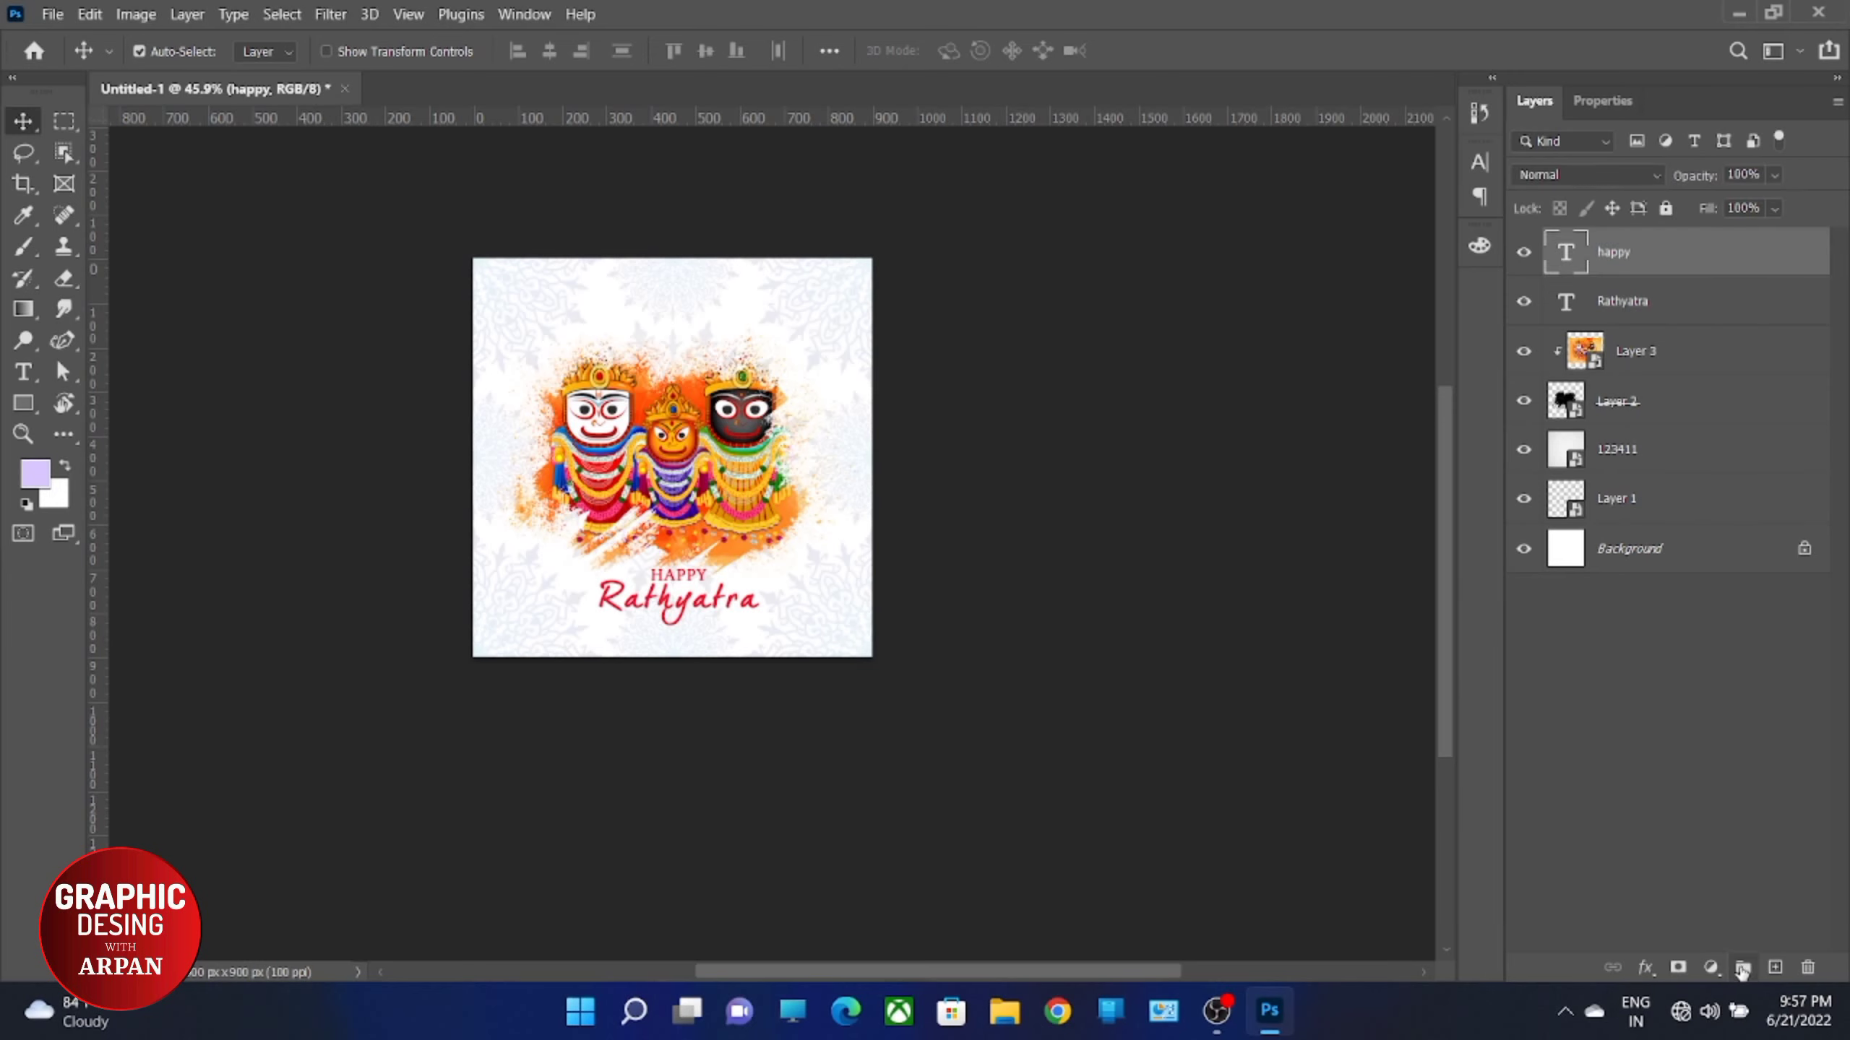
{"action": "left_click", "coordinate": [1775, 967]}
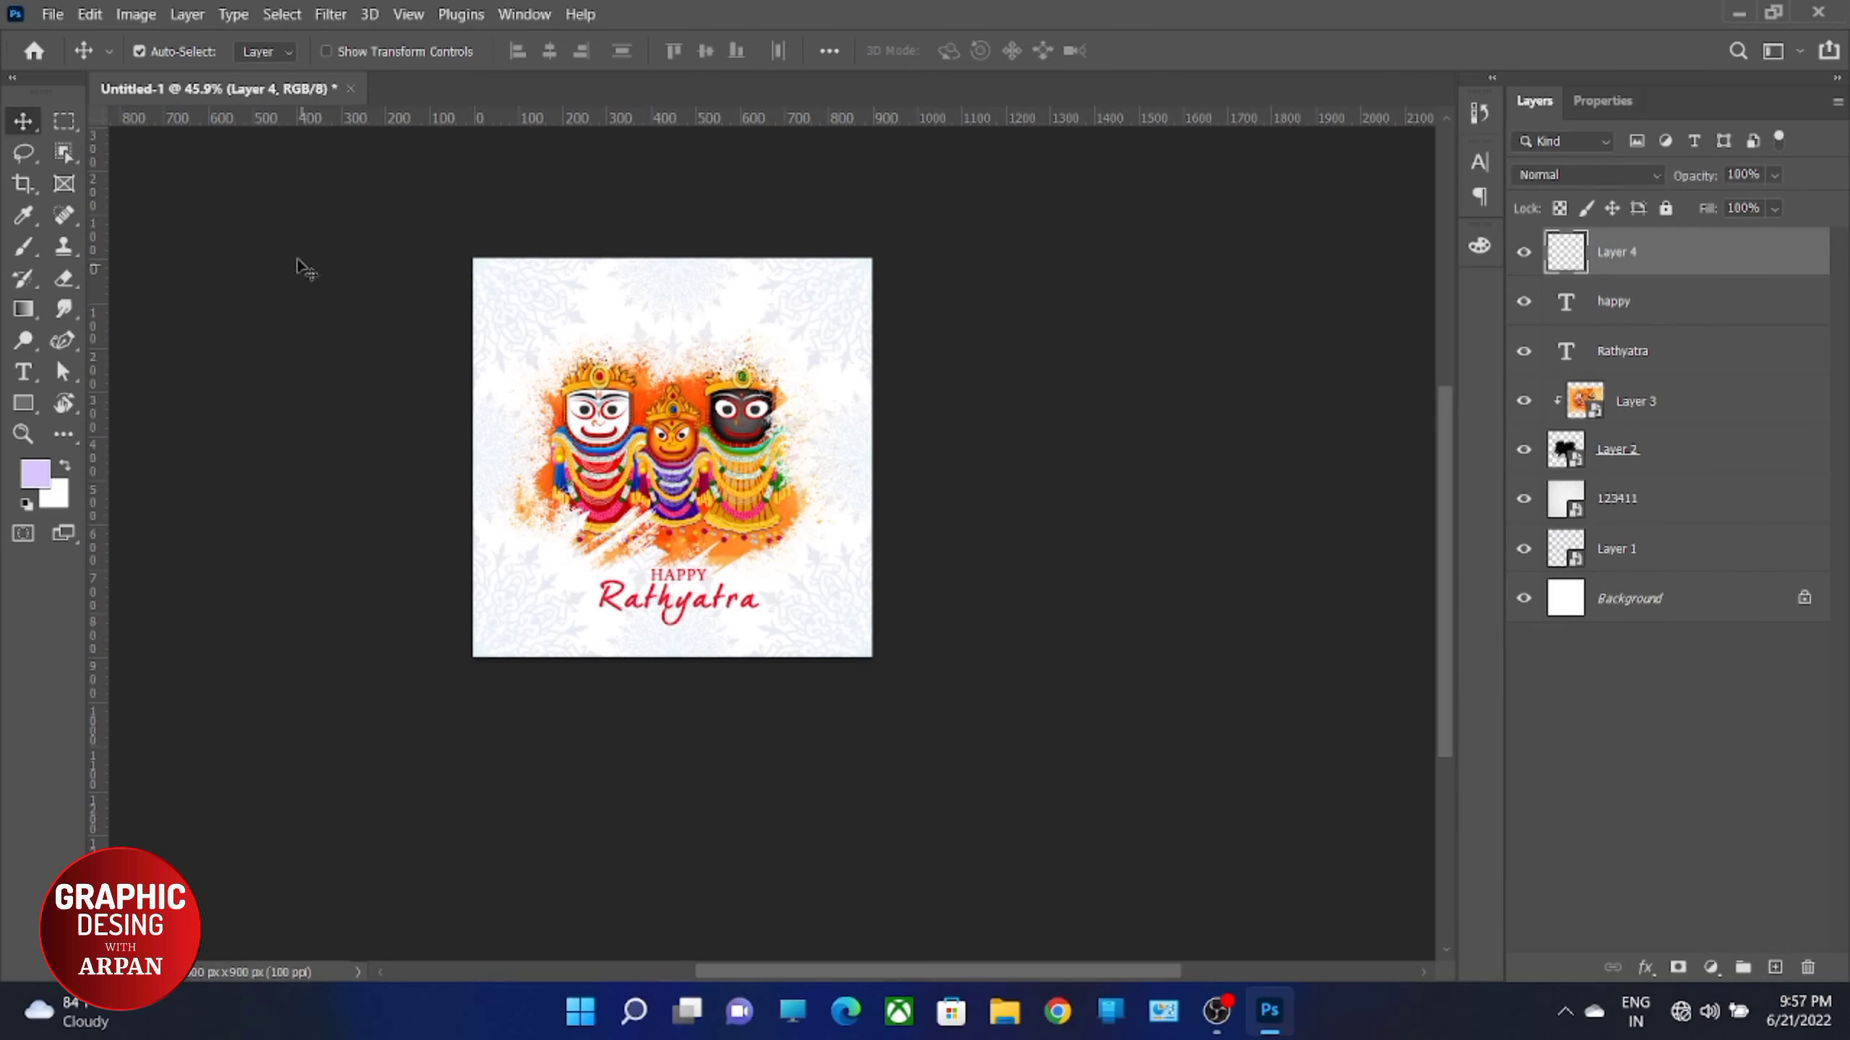
{"action": "scroll", "coordinate": [309, 244], "scroll_direction": "up", "scroll_amount": 1}
{"action": "scroll", "coordinate": [364, 226], "scroll_direction": "up", "scroll_amount": 1}
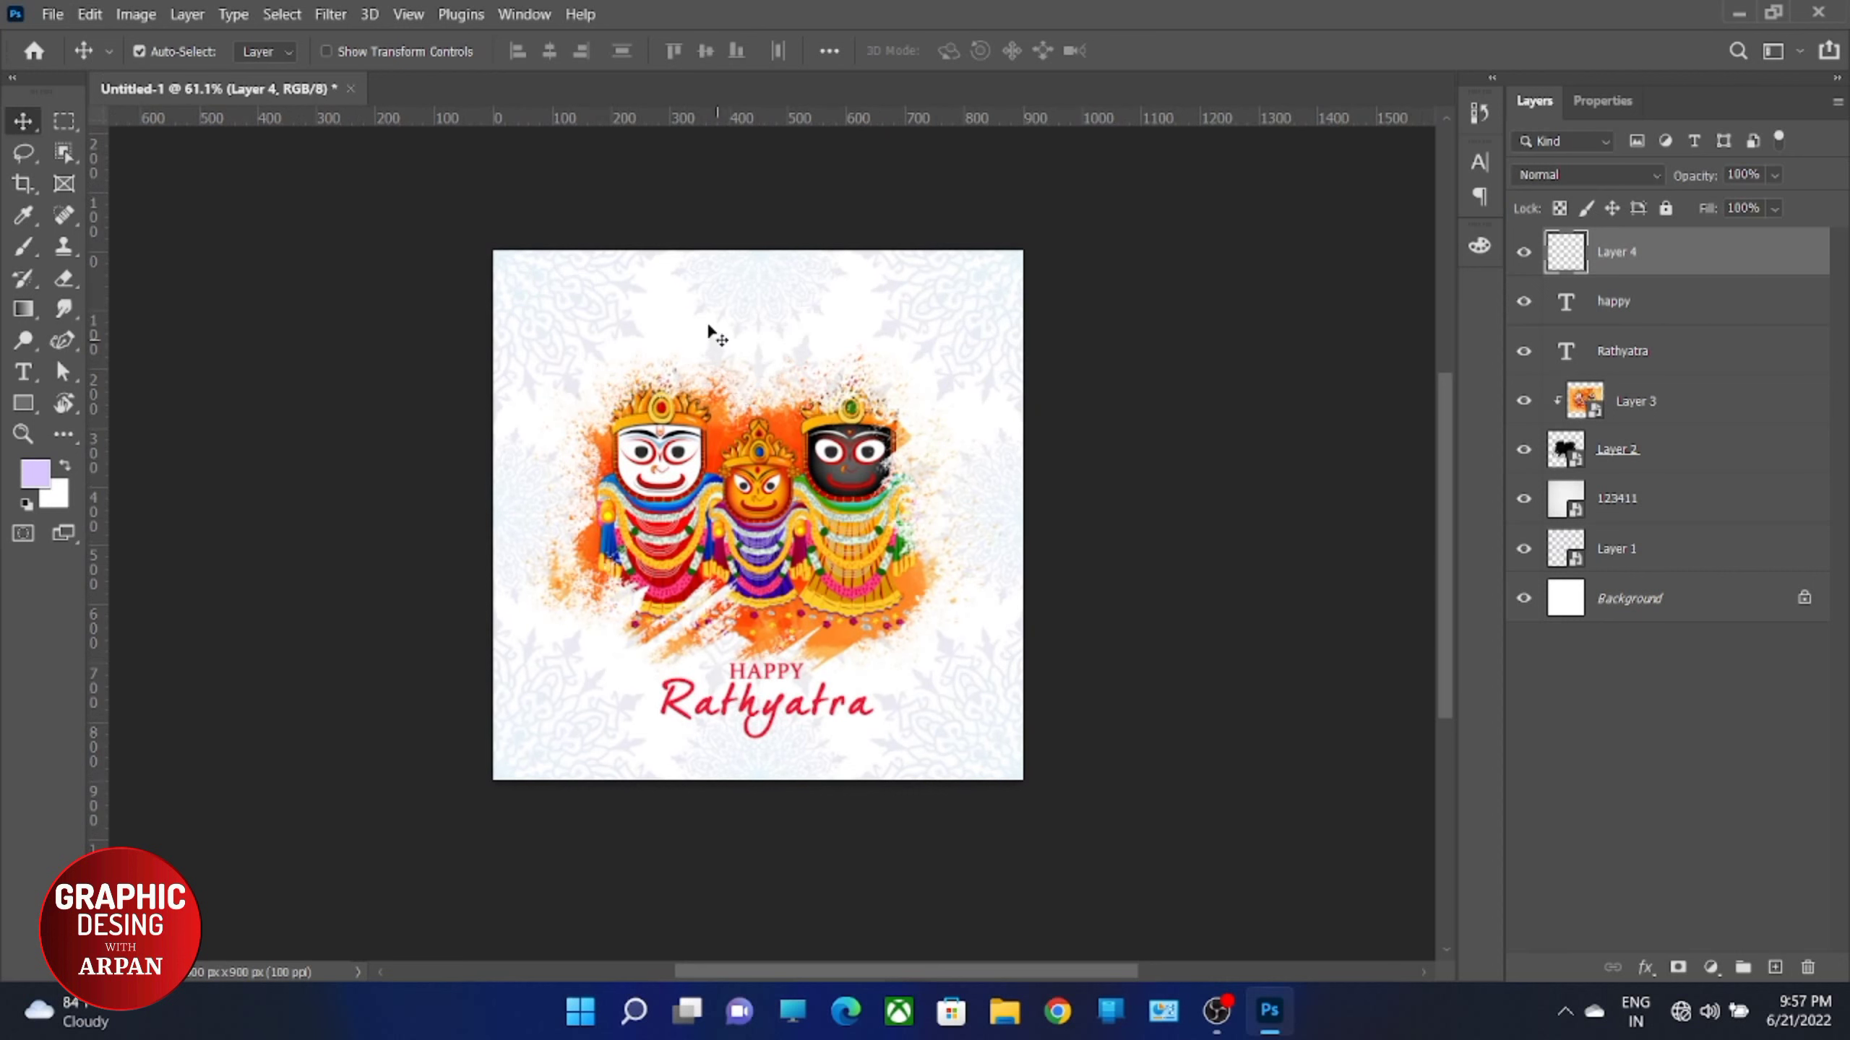
{"action": "left_click", "coordinate": [90, 14]}
Step: Set the Stroke colour to a pale lilac in the Color Picker
{"action": "left_click", "coordinate": [146, 391]}
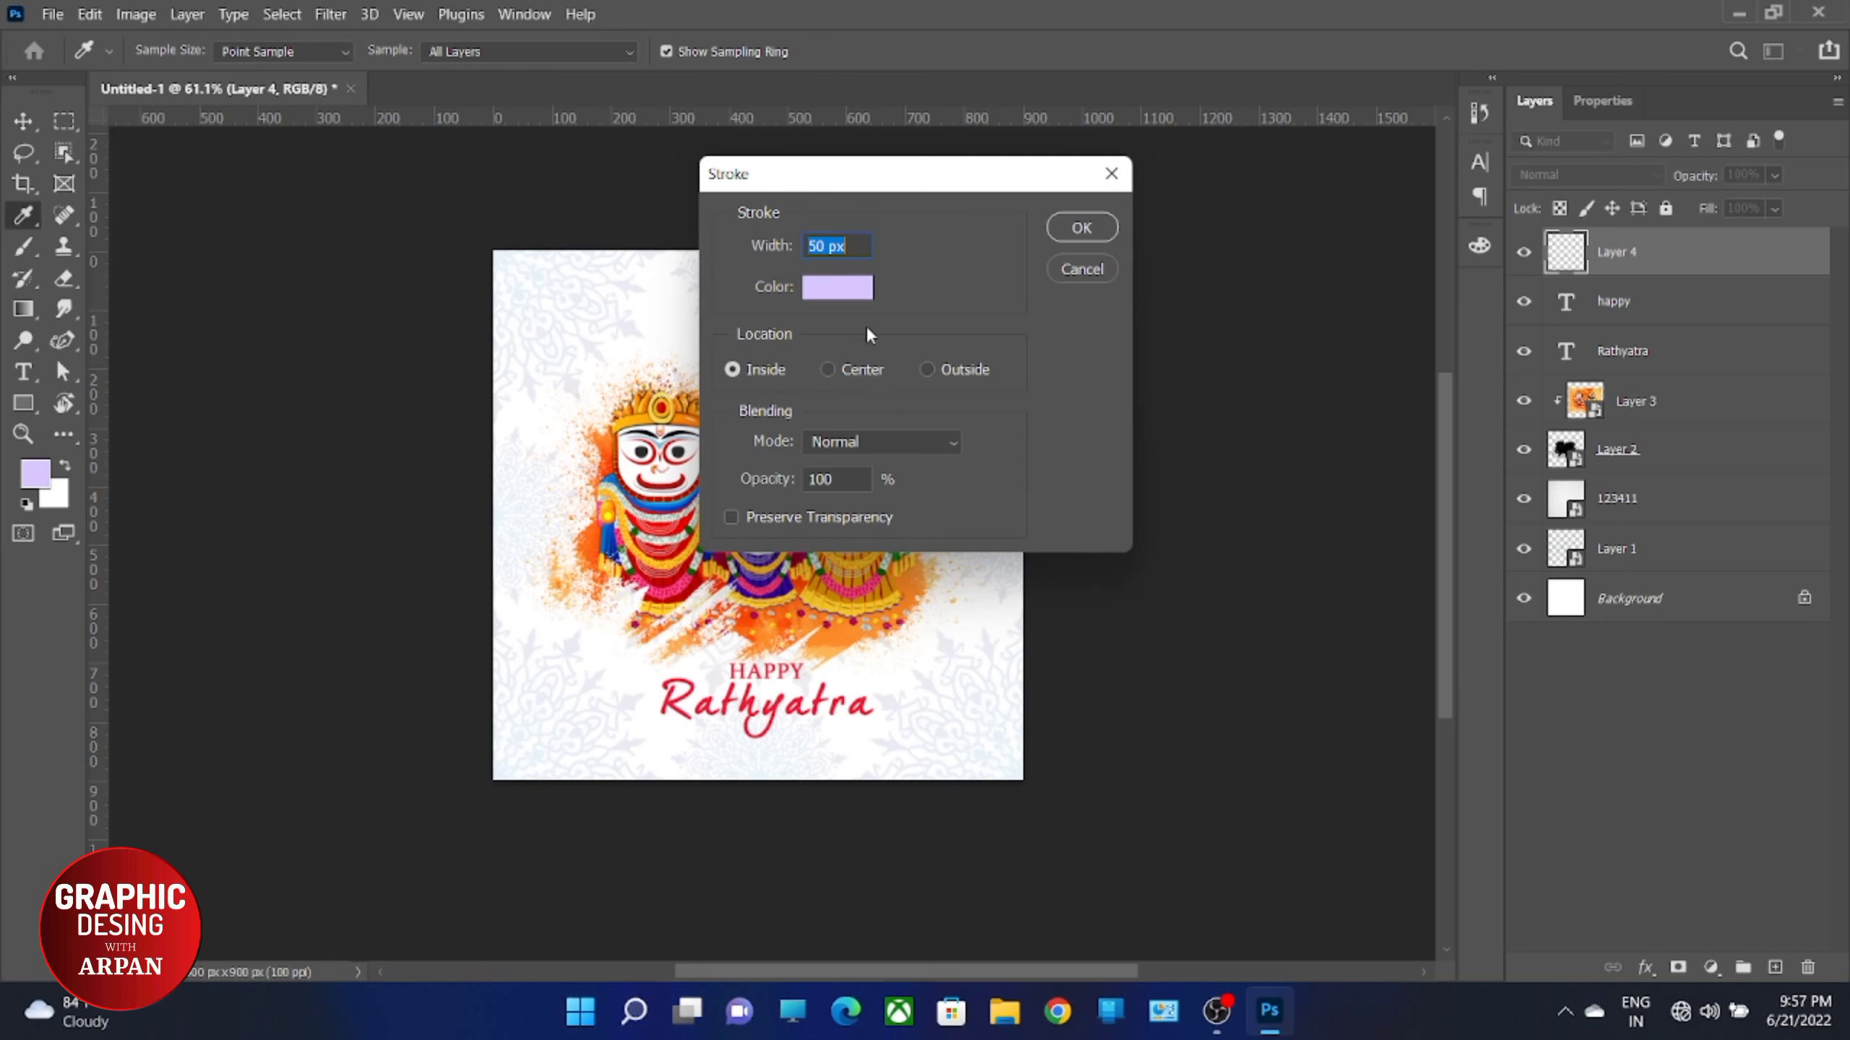
{"action": "left_click", "coordinate": [852, 288]}
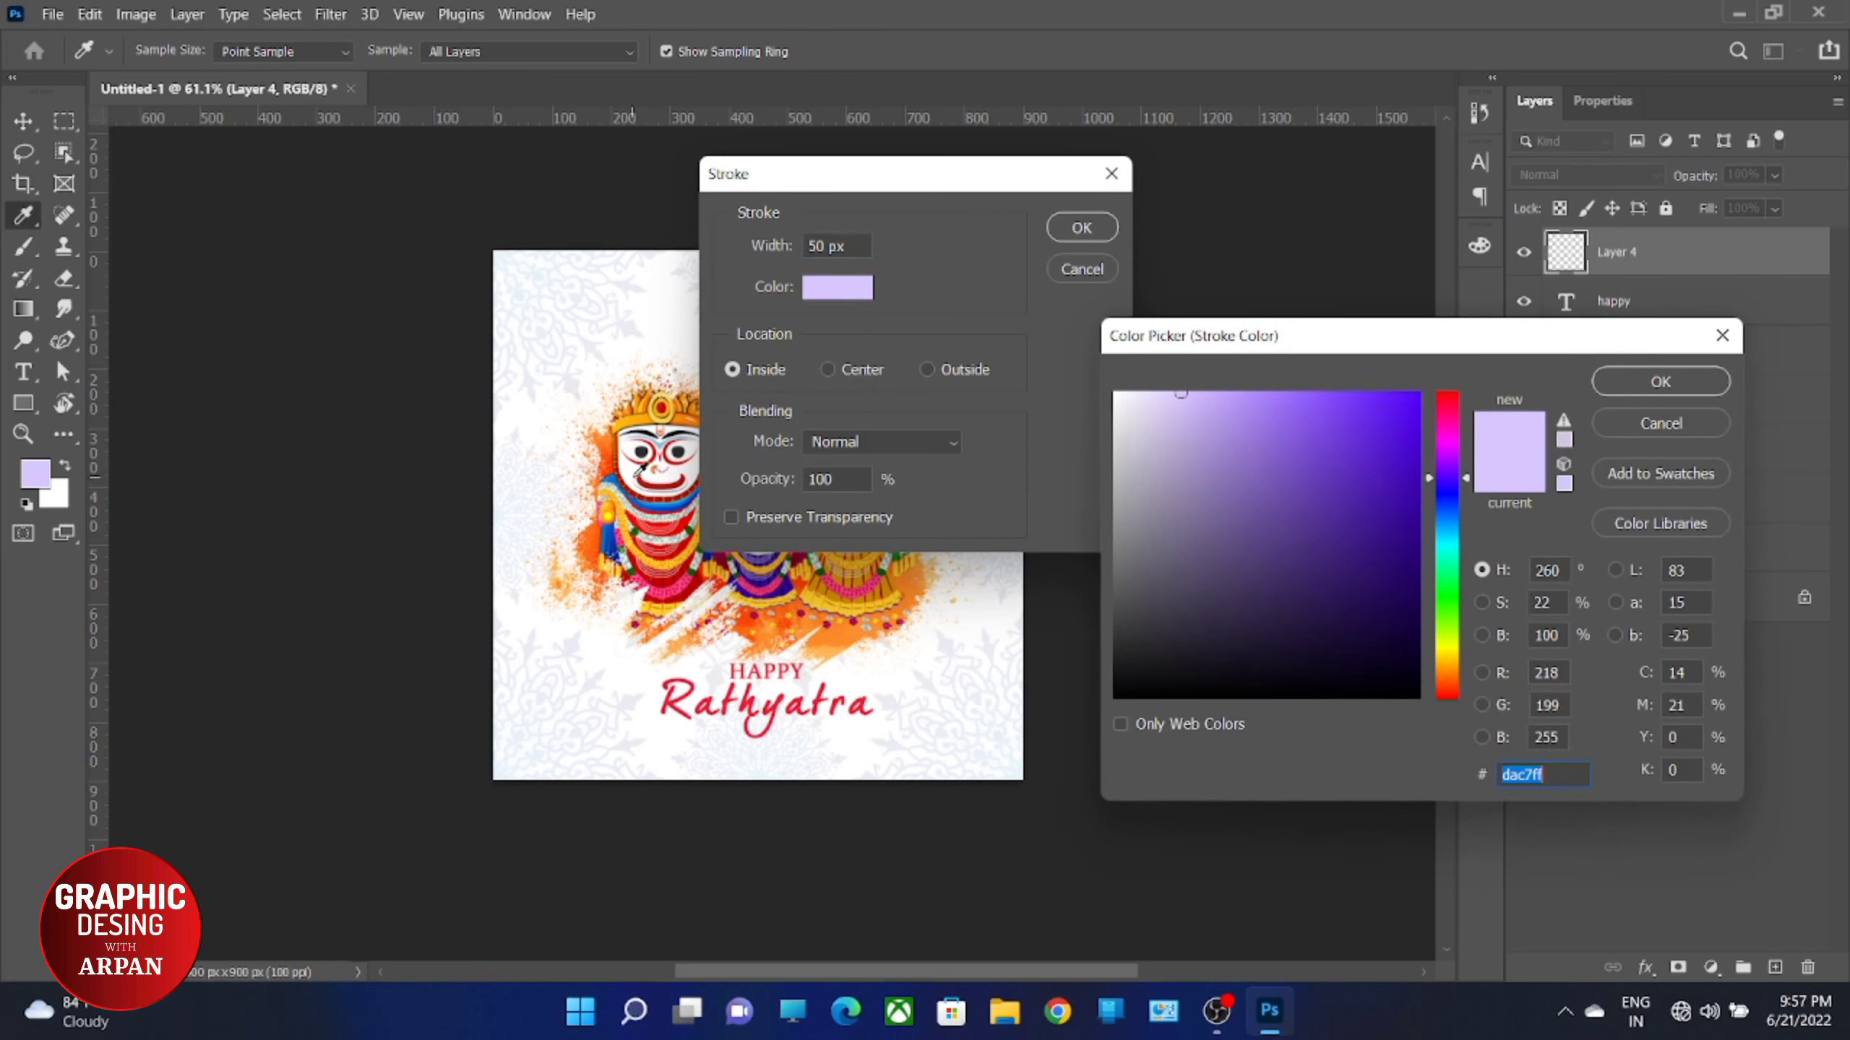
{"action": "left_click", "coordinate": [641, 470]}
{"action": "mouse_move", "coordinate": [1136, 449]}
{"action": "left_mouse_down"}
{"action": "mouse_move", "coordinate": [1123, 475]}
{"action": "mouse_move", "coordinate": [1139, 500]}
{"action": "mouse_move", "coordinate": [1244, 409]}
{"action": "left_mouse_up"}
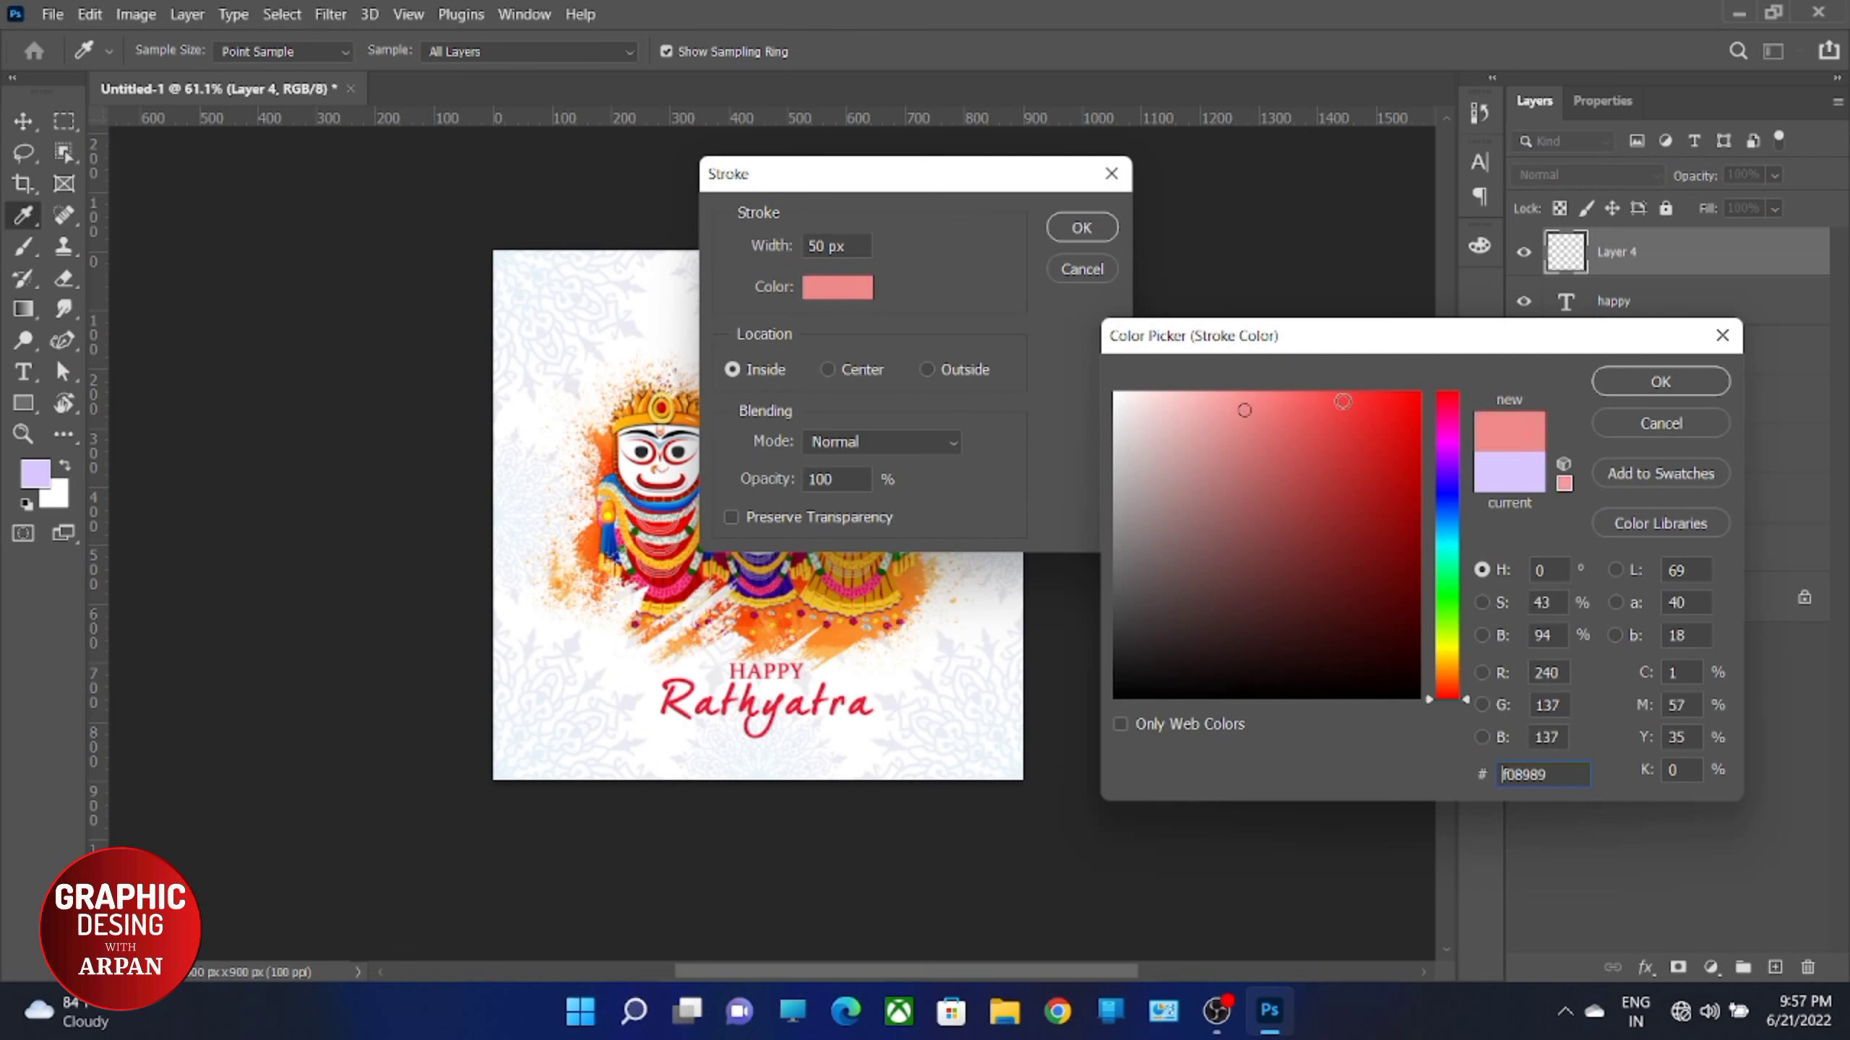
{"action": "left_click", "coordinate": [766, 559]}
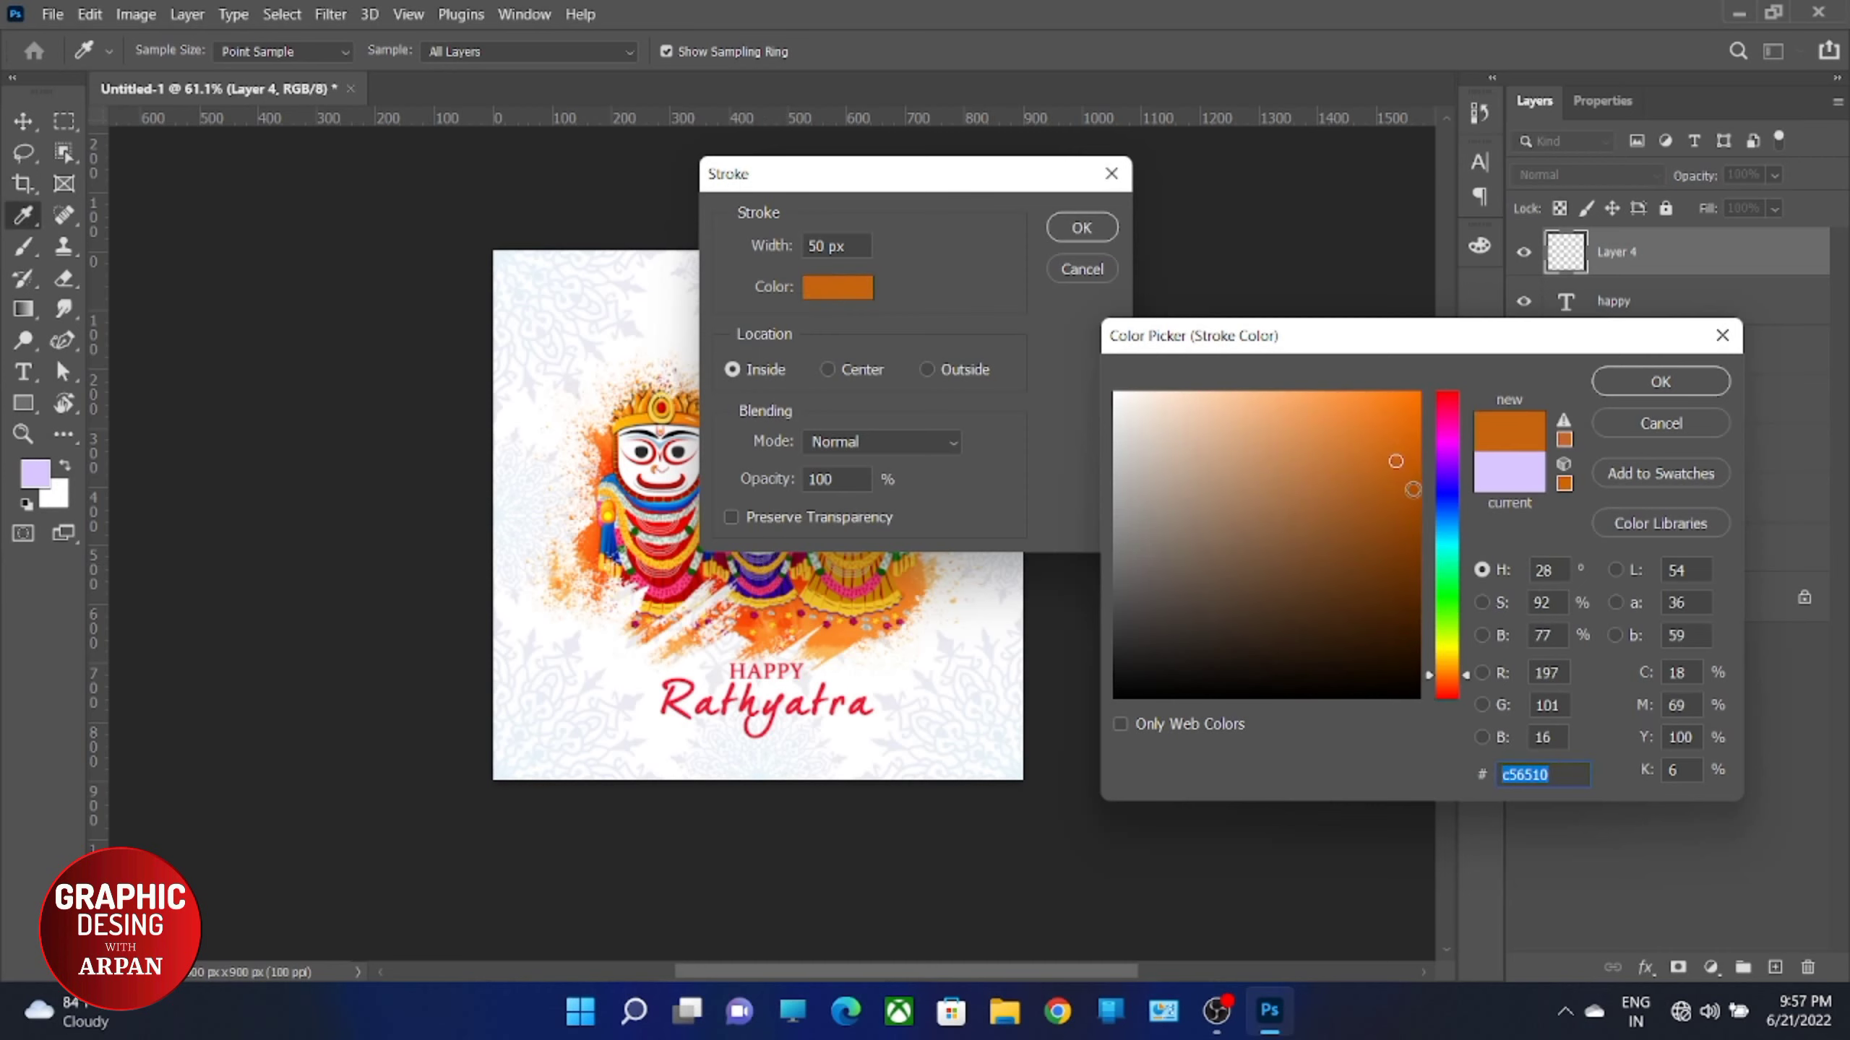
{"action": "left_click", "coordinate": [1448, 516]}
{"action": "left_click", "coordinate": [1263, 417]}
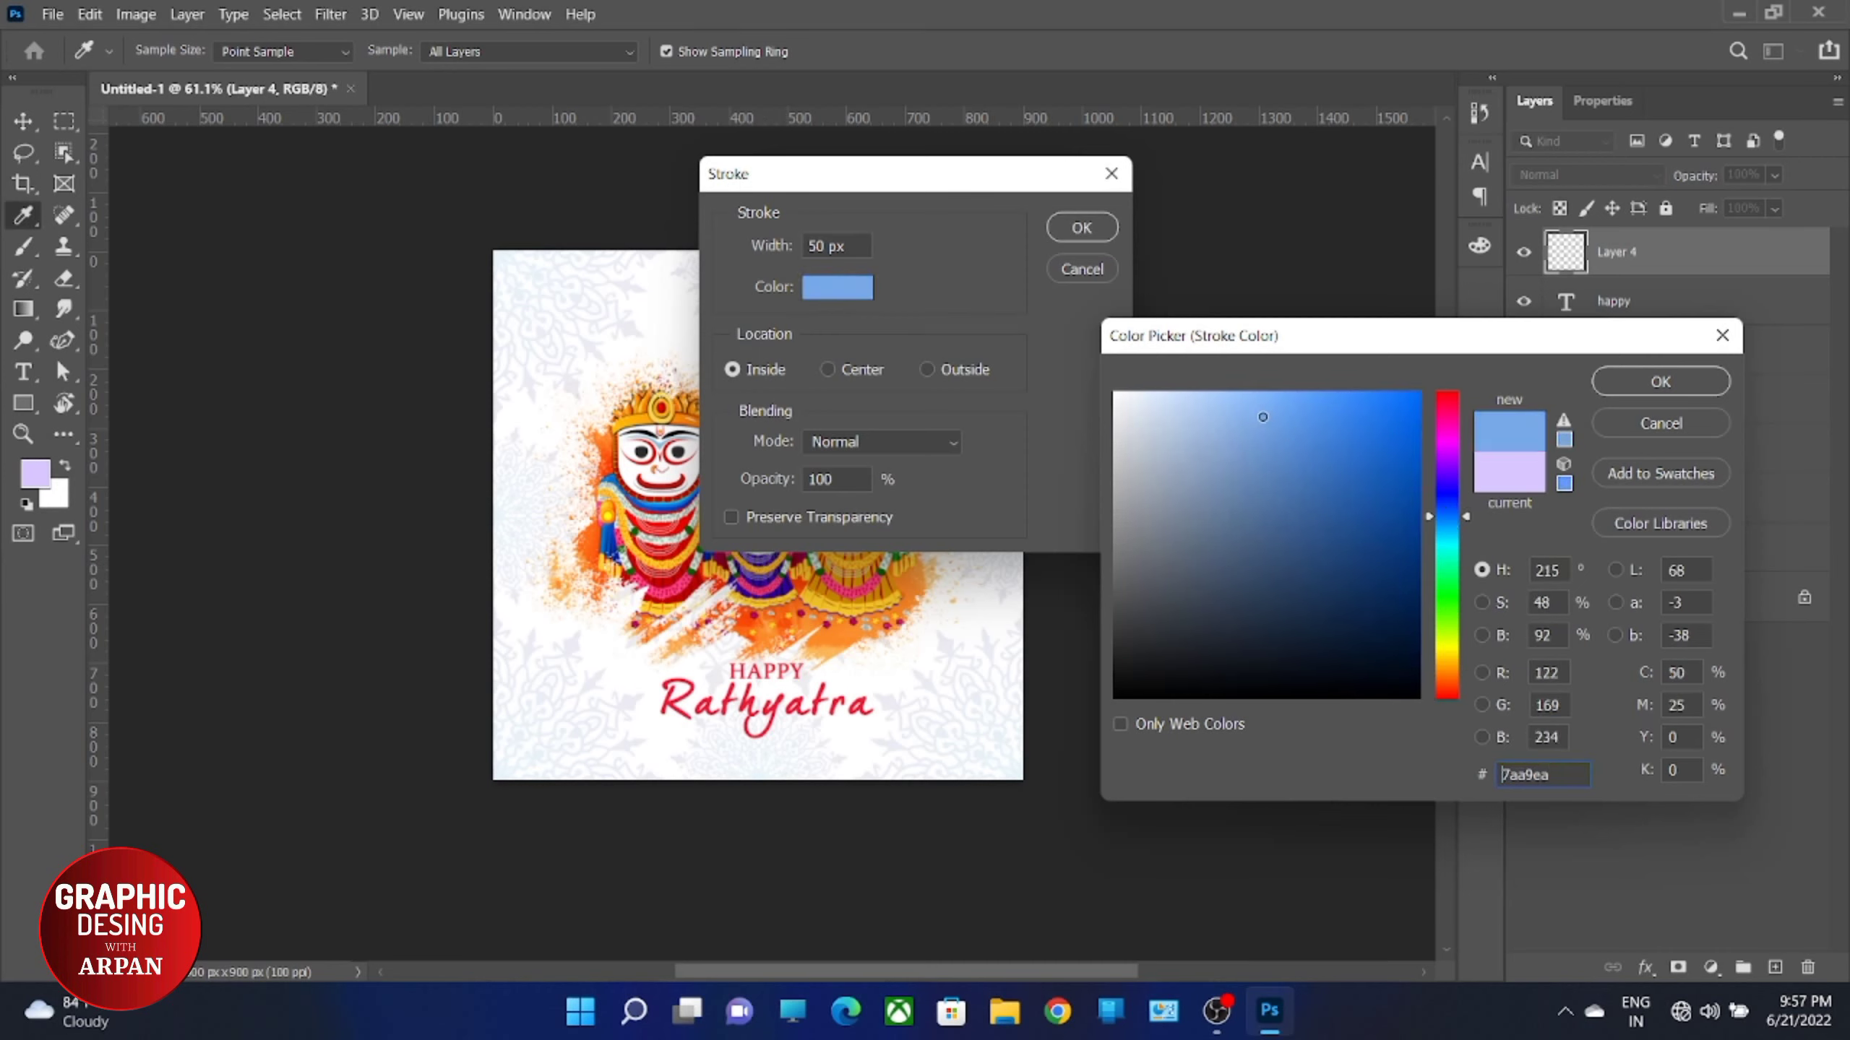
{"action": "left_click_drag", "start_coordinate": [1263, 414], "coordinate": [1251, 402]}
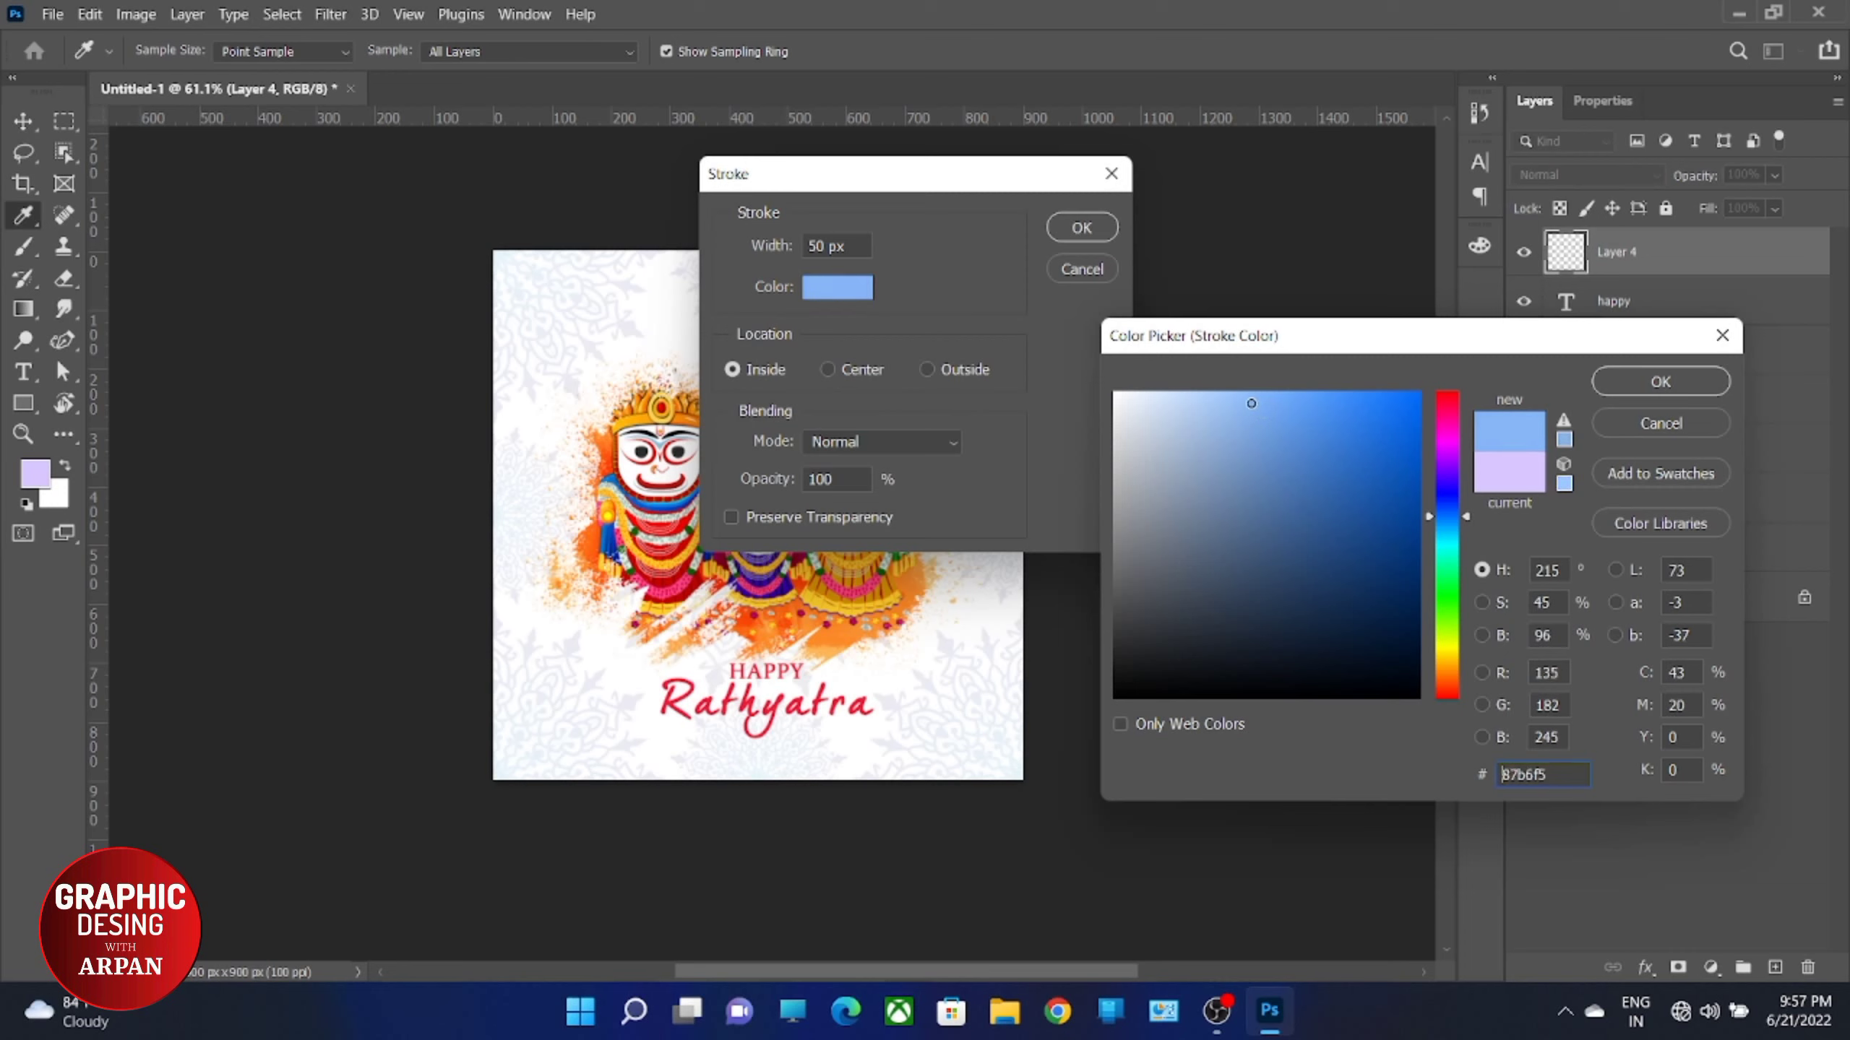
{"action": "left_click_drag", "start_coordinate": [1462, 492], "coordinate": [1448, 431]}
{"action": "left_click", "coordinate": [1198, 398]}
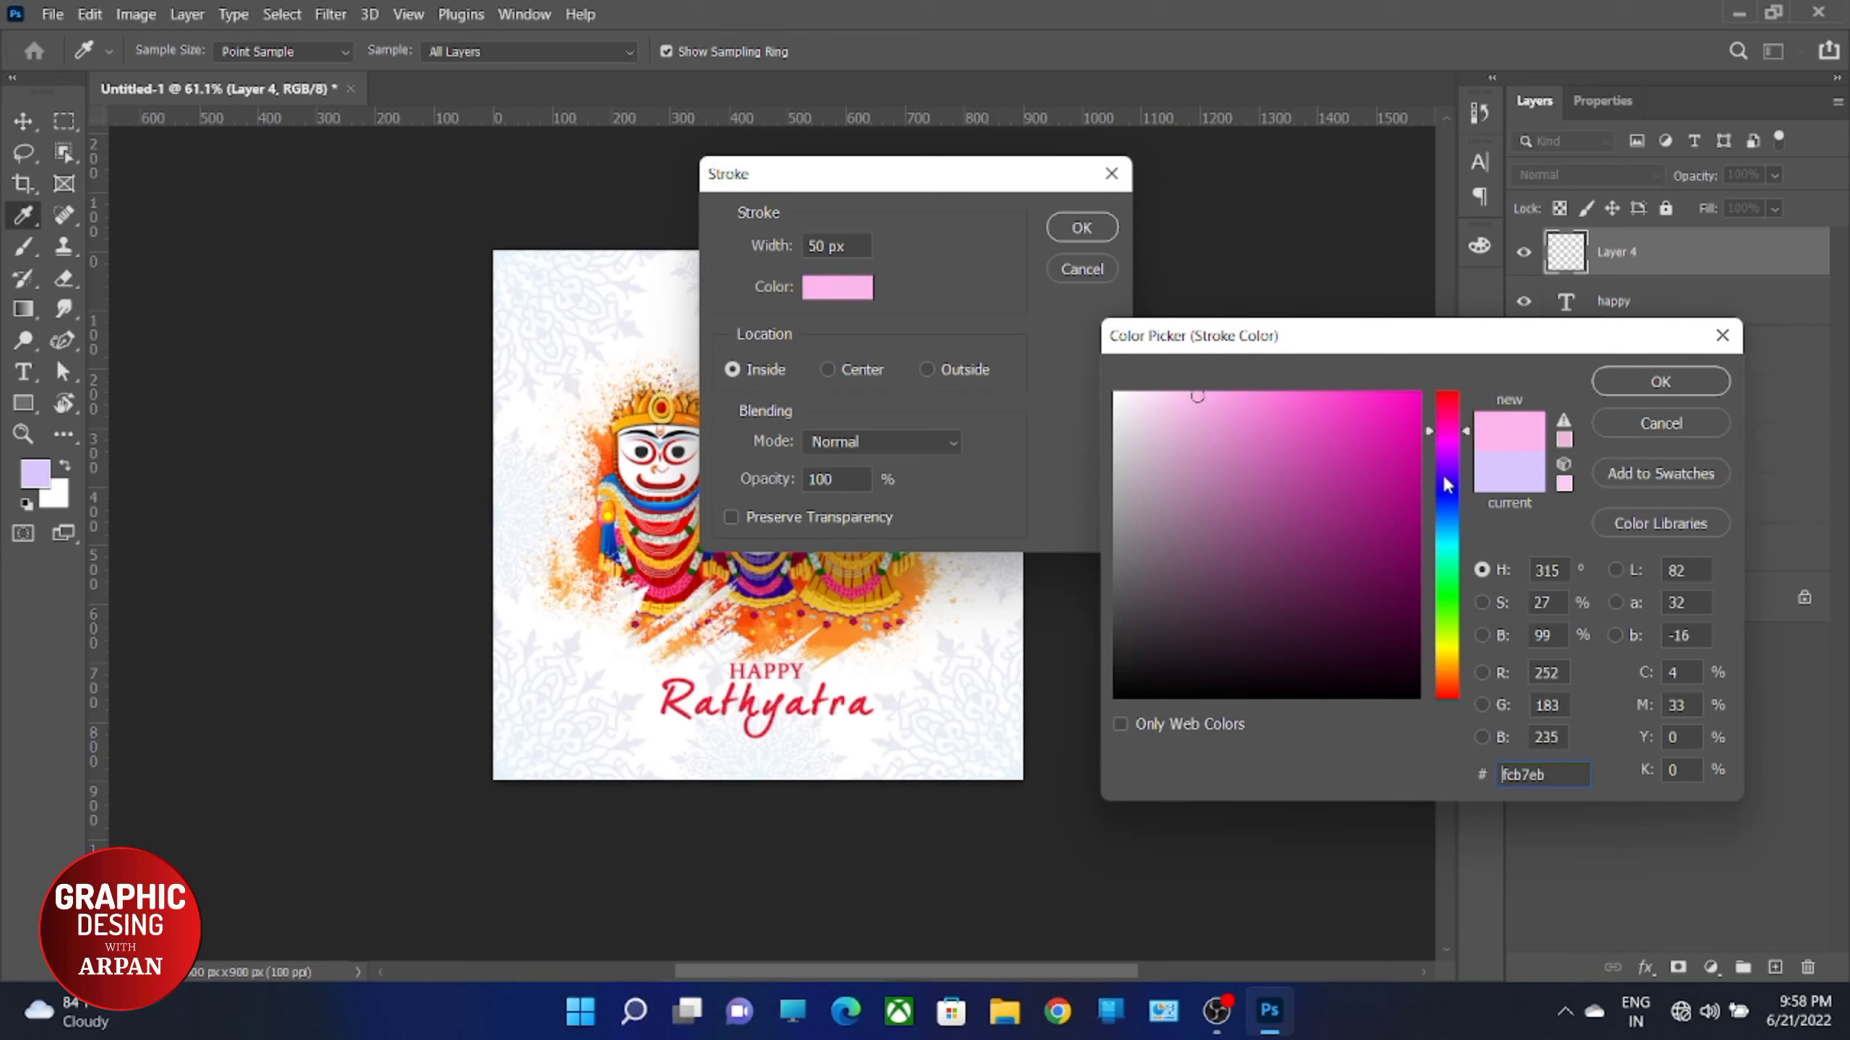
{"action": "left_click", "coordinate": [1451, 467]}
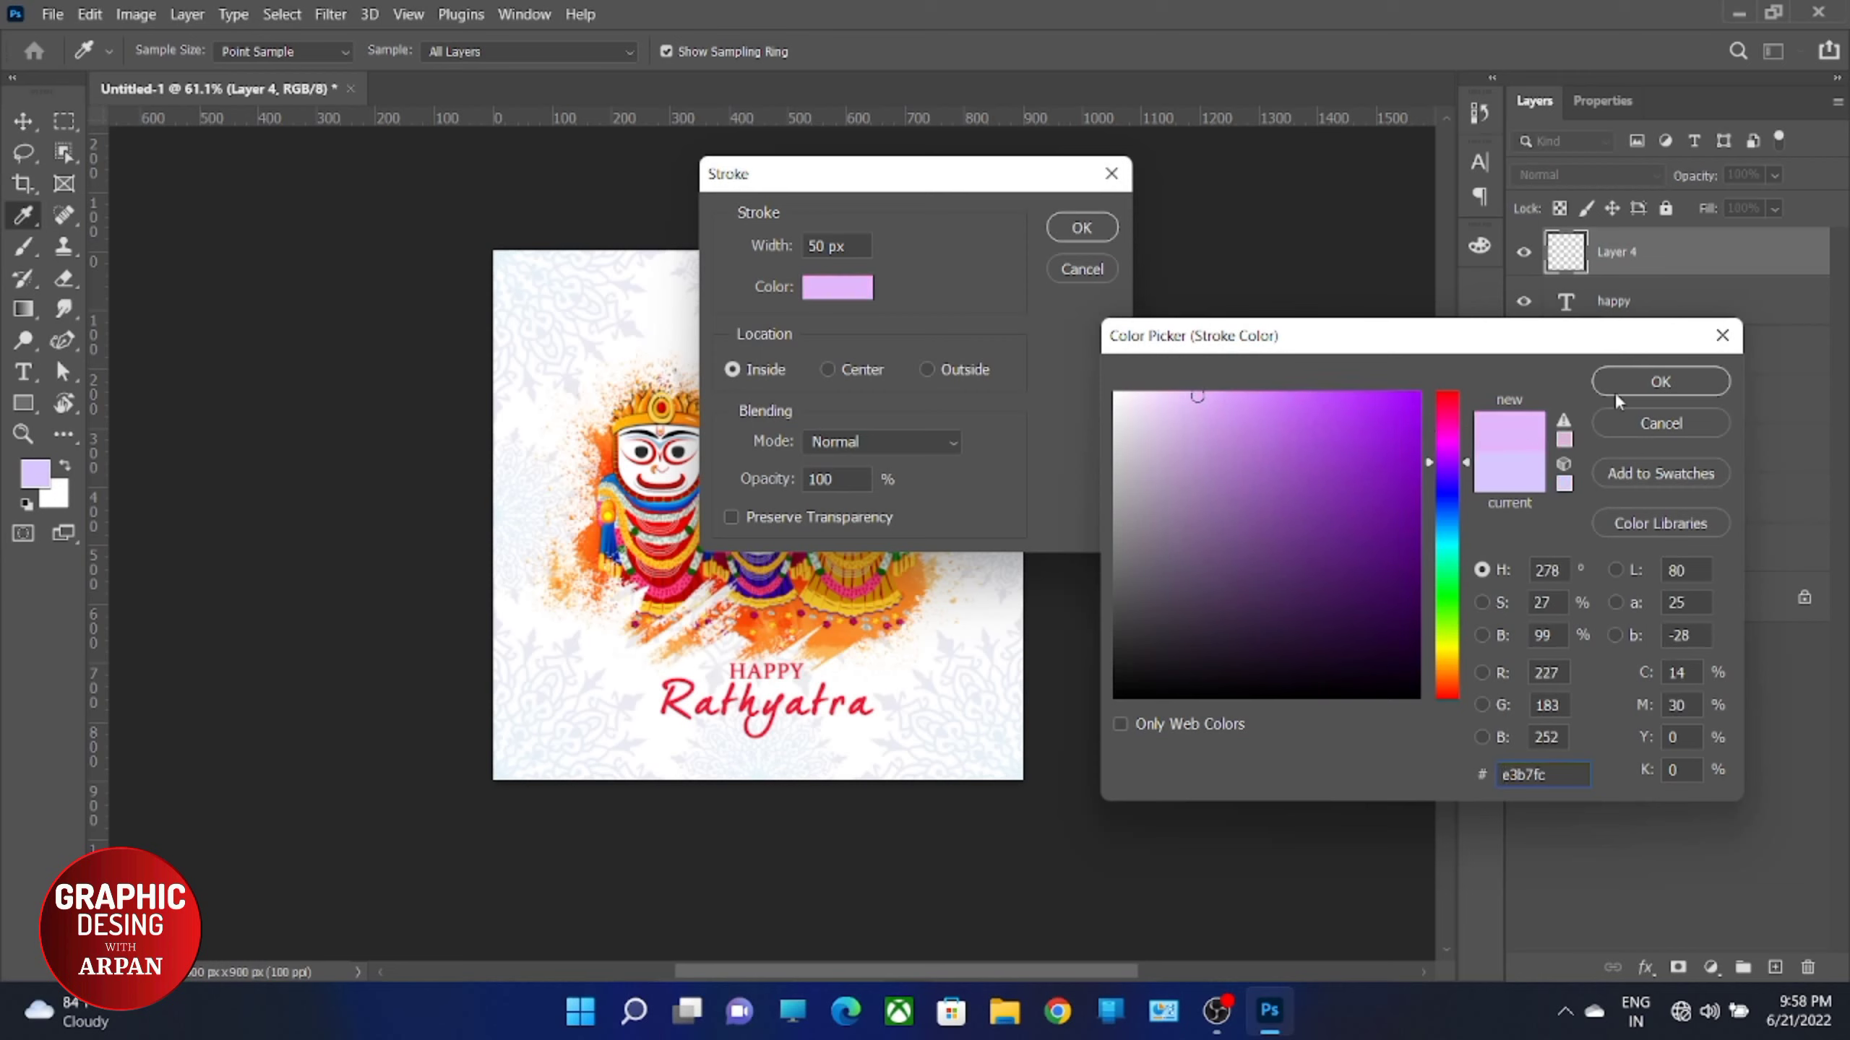
{"action": "left_click", "coordinate": [1656, 386]}
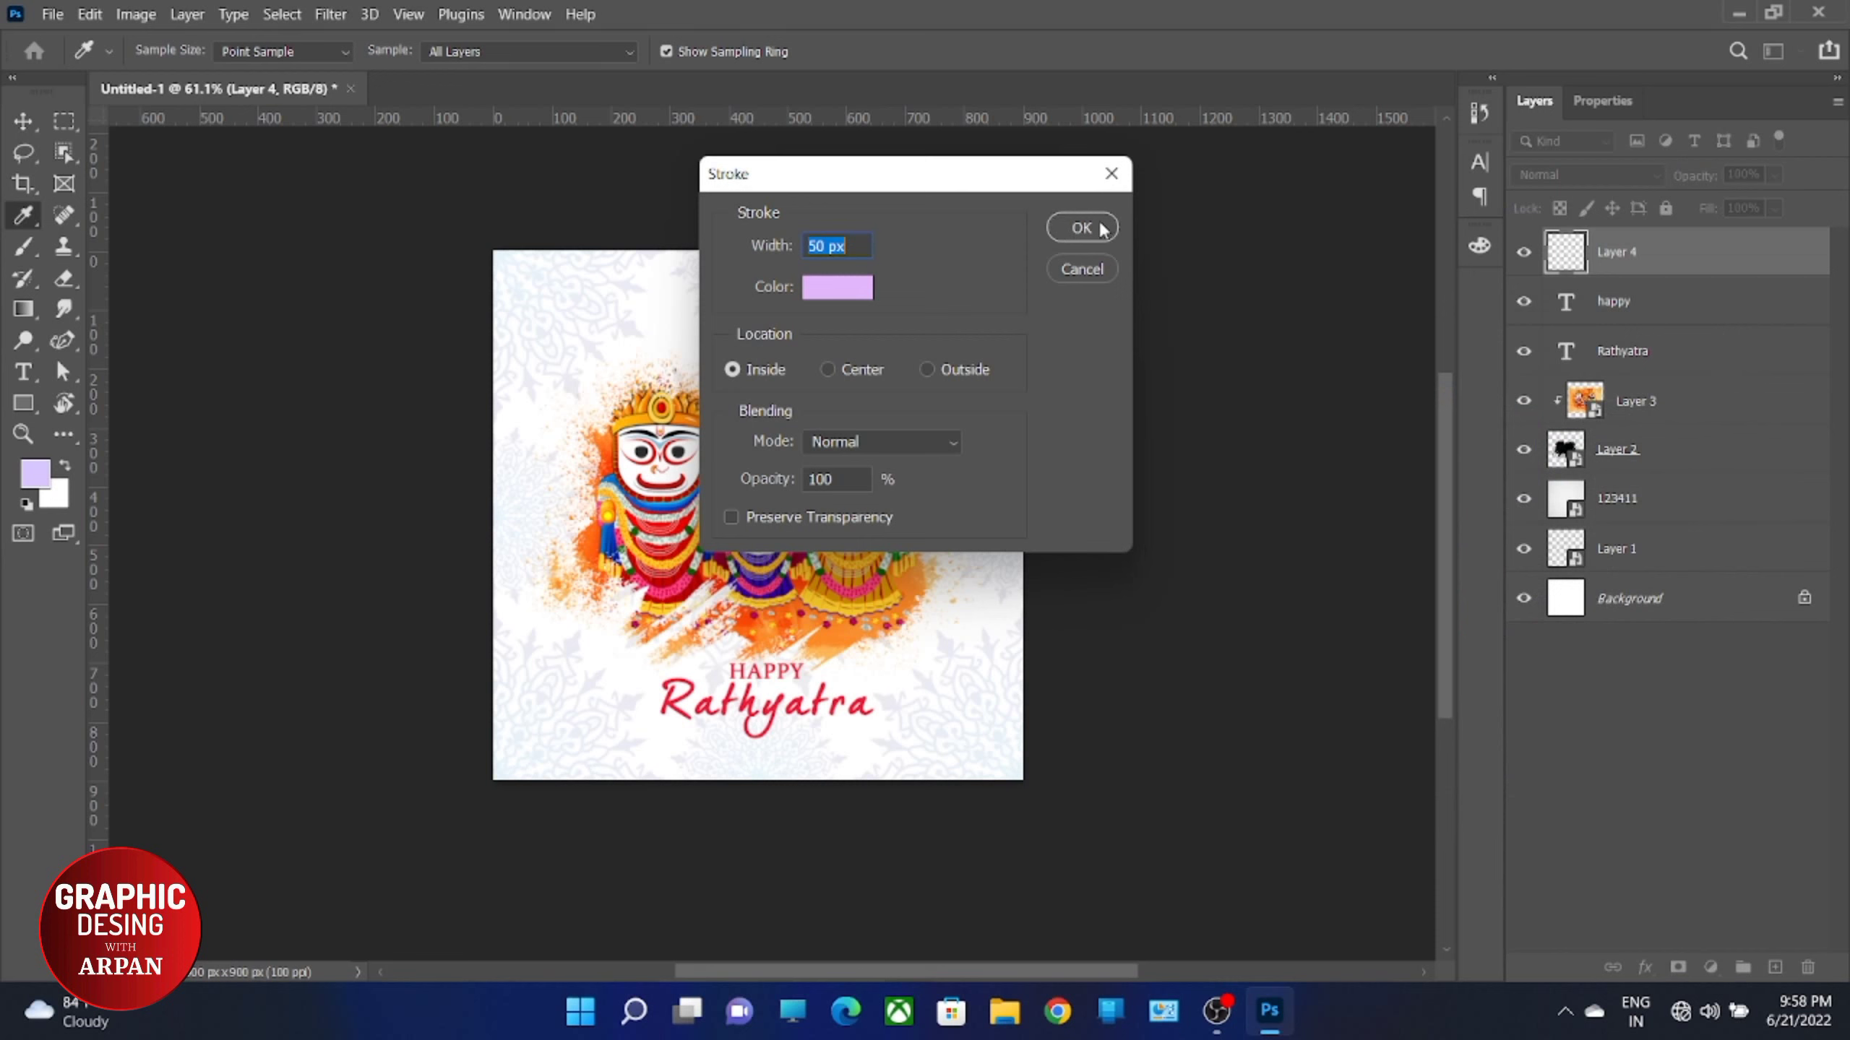
Step: Attempt the 50 px inside stroke, dismiss the nothing-to-stroke error, and select all
{"action": "left_click", "coordinate": [1081, 228]}
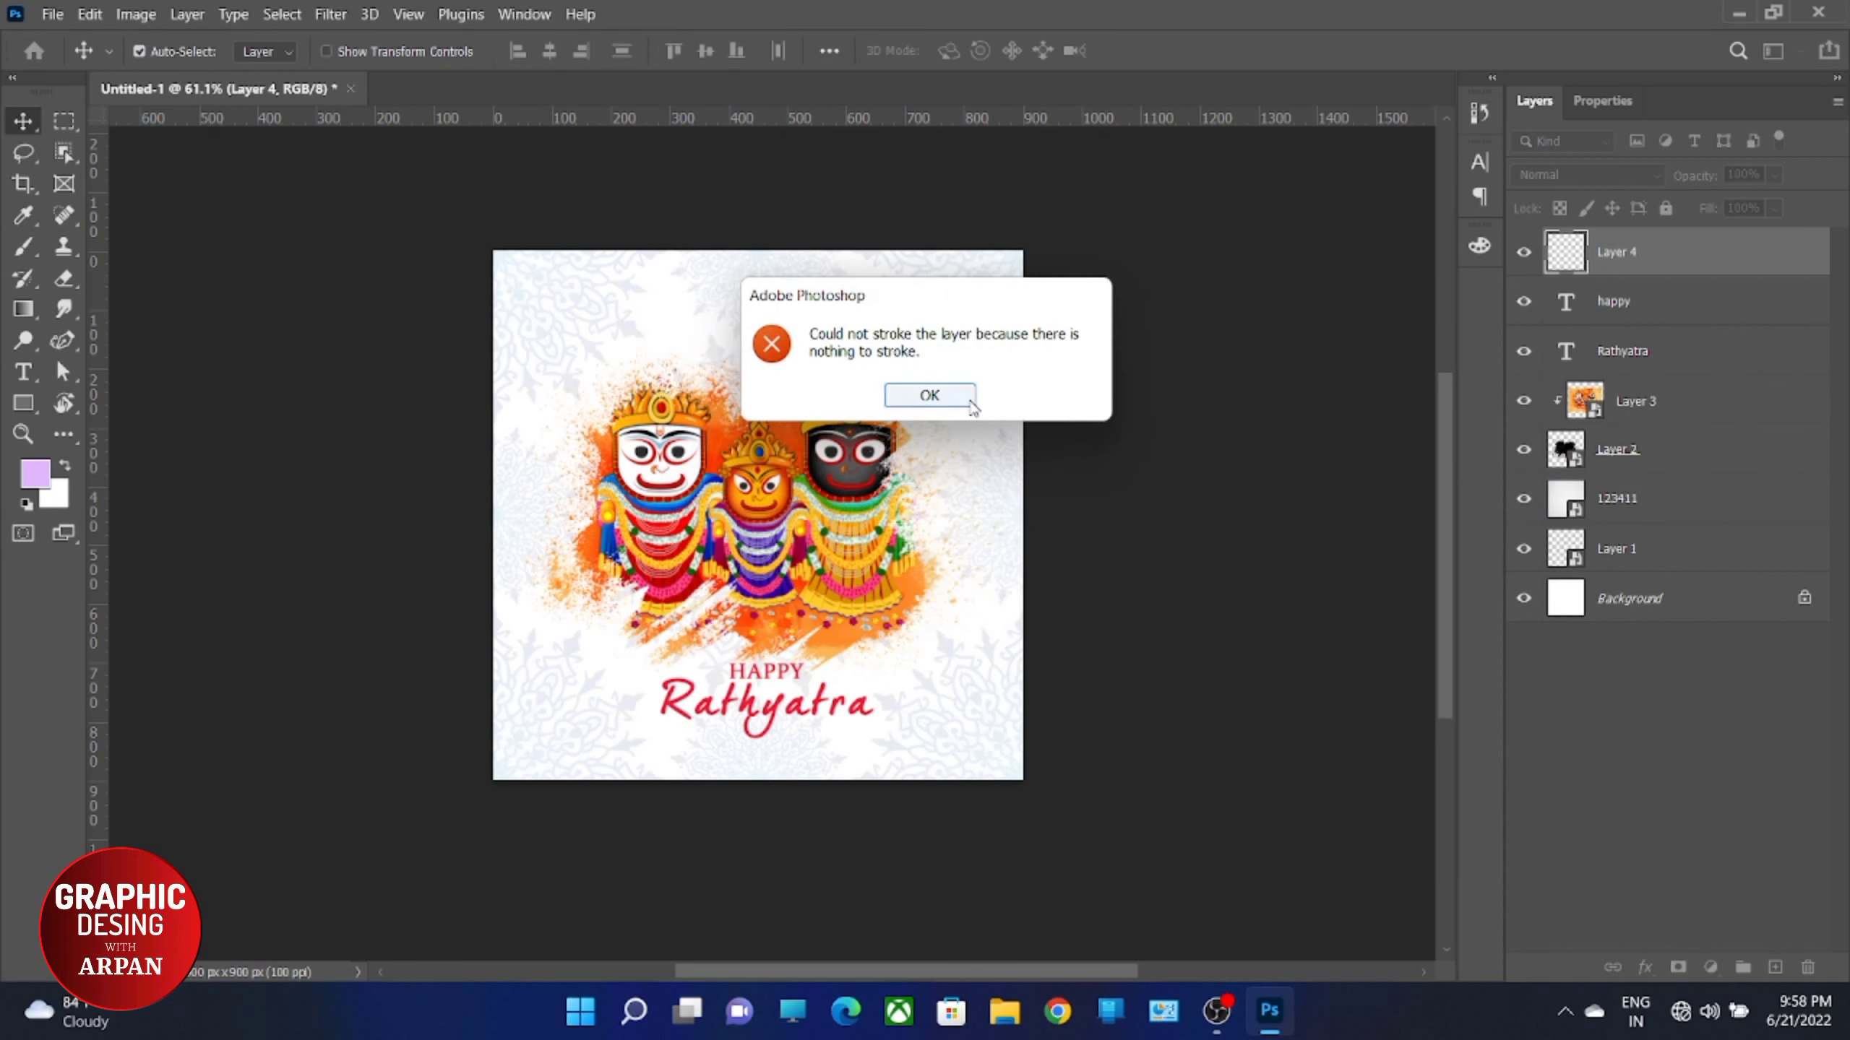
{"action": "left_click", "coordinate": [919, 396]}
{"action": "key", "text": "ctrl+a"}
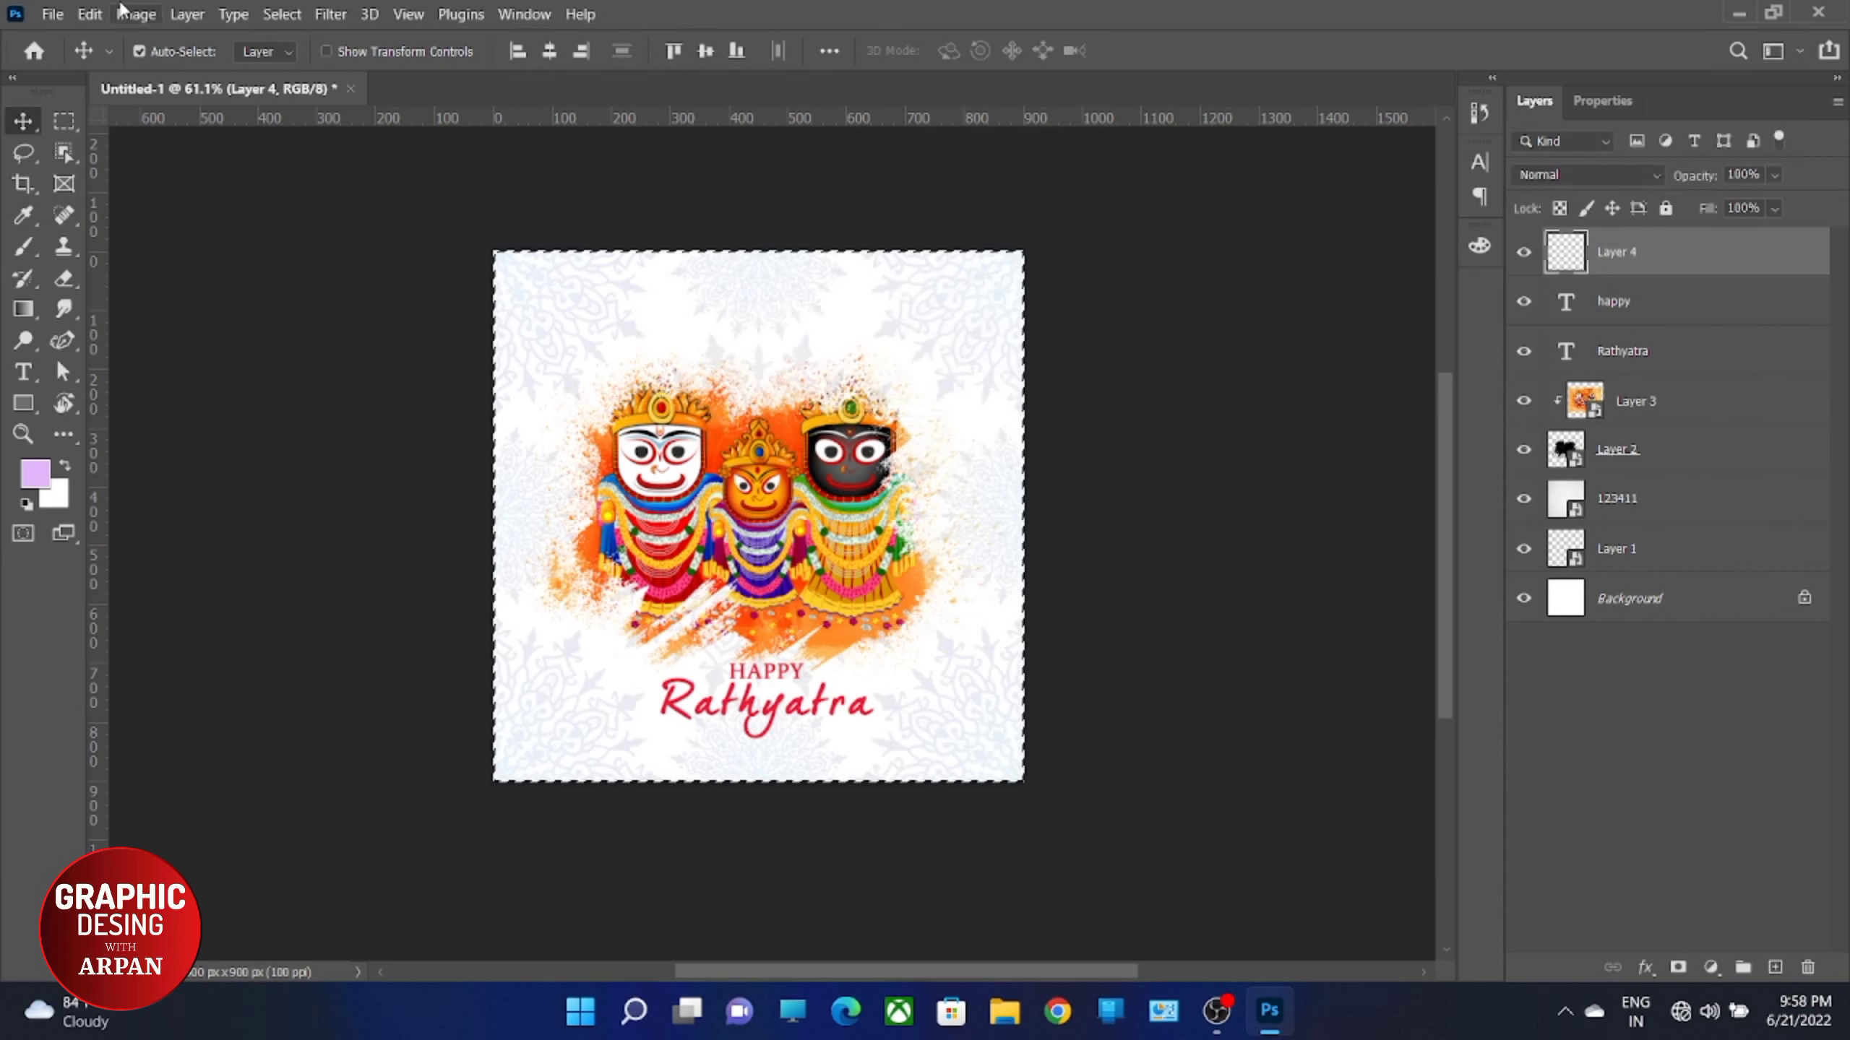
Step: Try a 50 px inside stroke on the selection, then undo it as too thick
{"action": "left_click", "coordinate": [89, 14]}
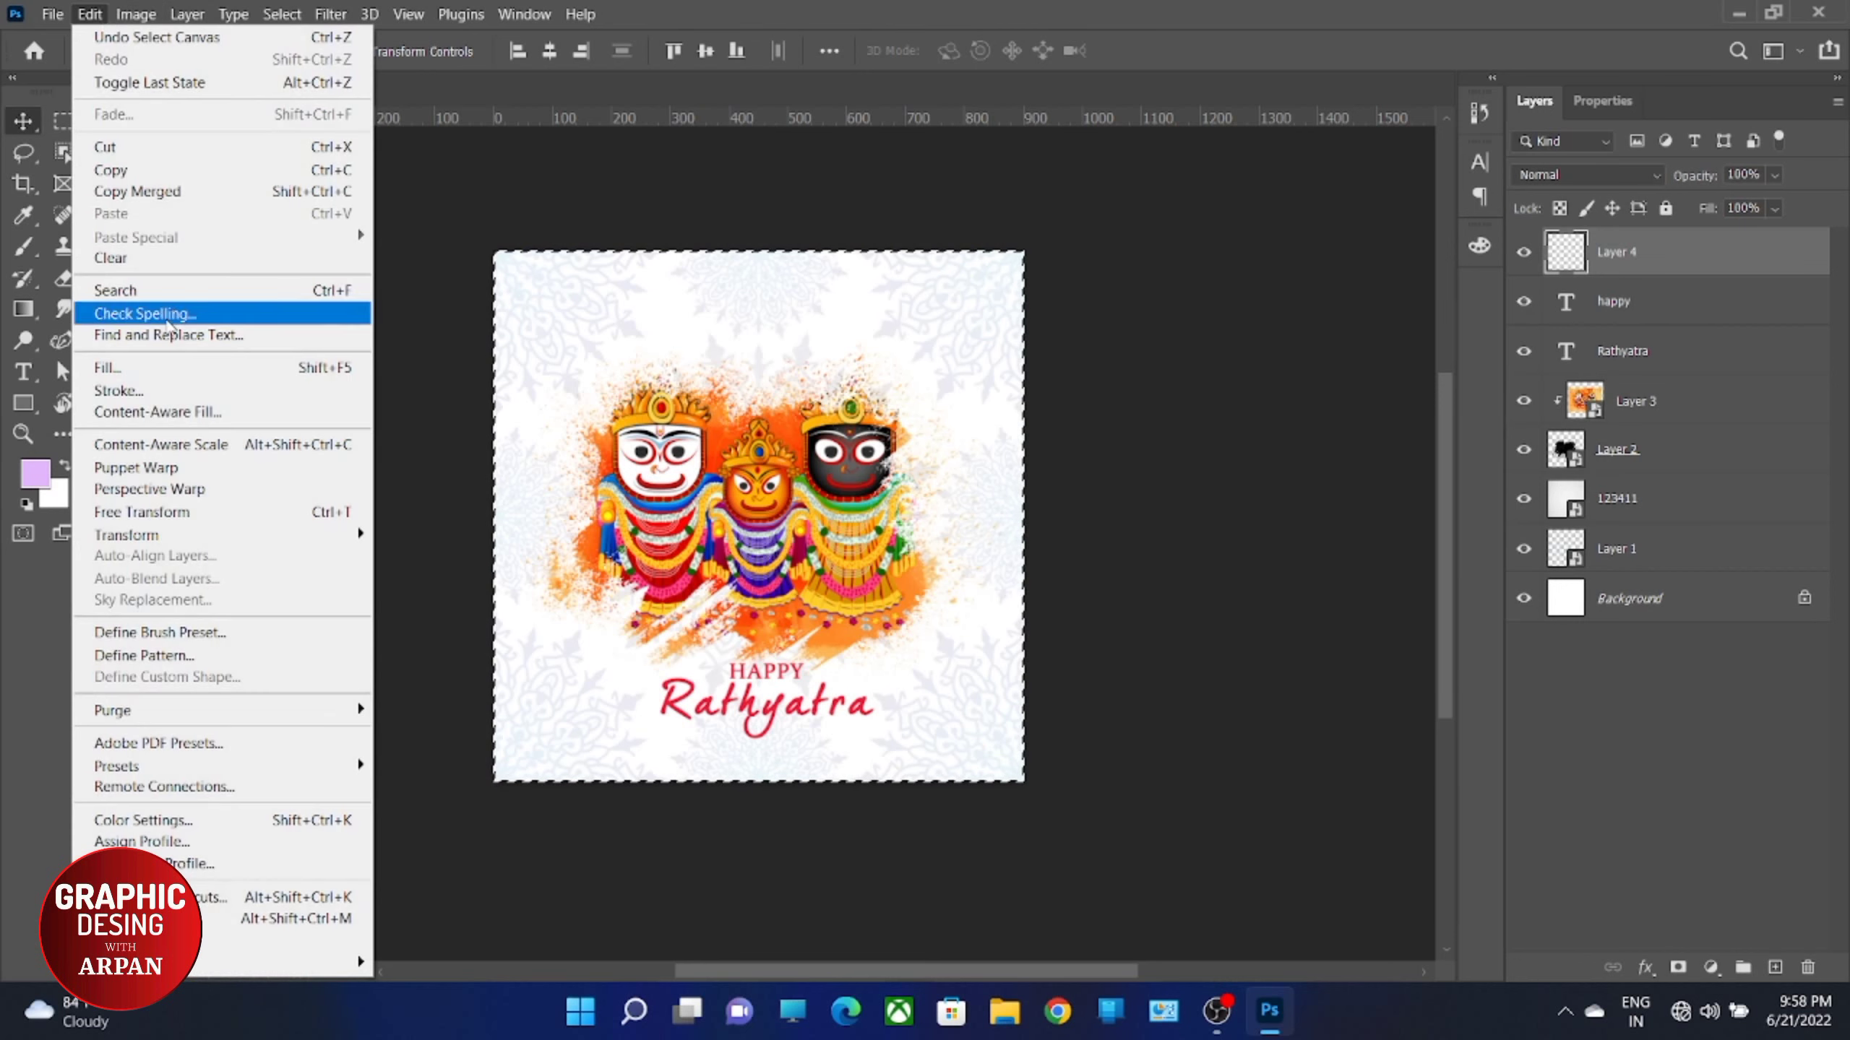
{"action": "left_click", "coordinate": [120, 391]}
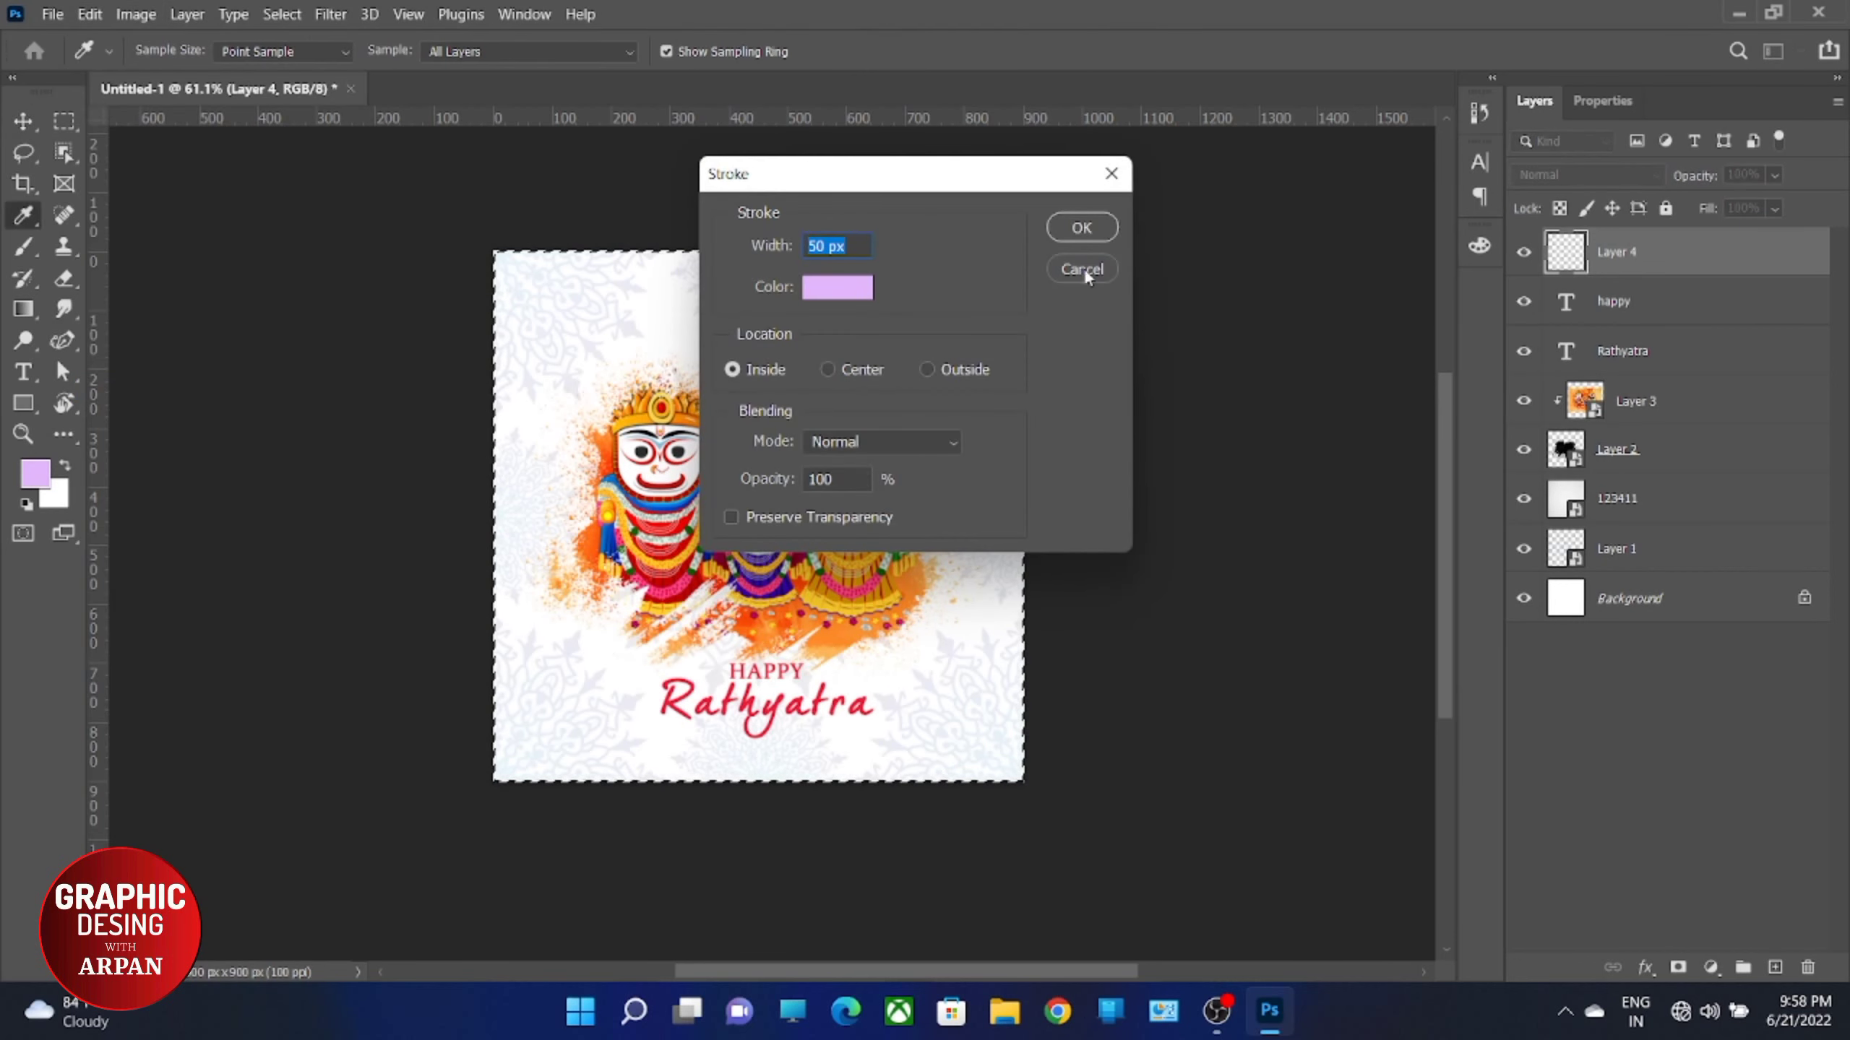
{"action": "left_click", "coordinate": [1084, 227]}
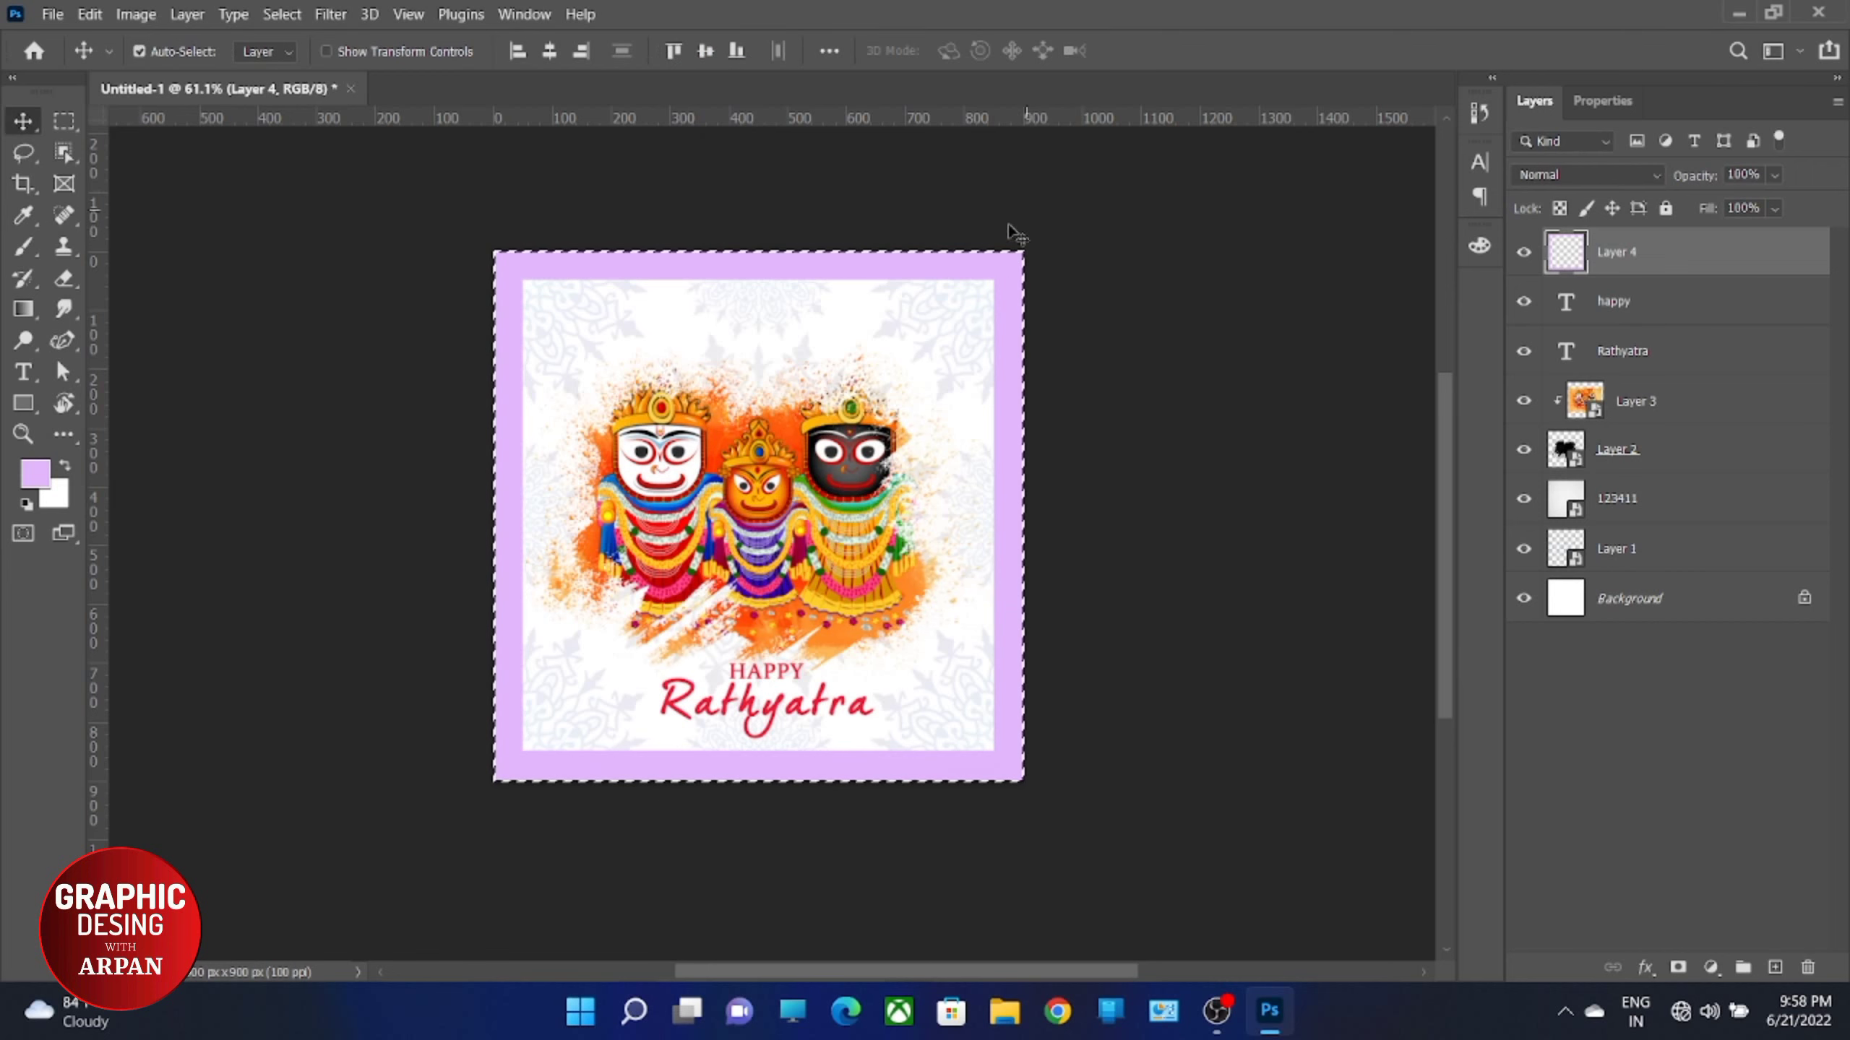
{"action": "key", "text": "ctrl+z"}
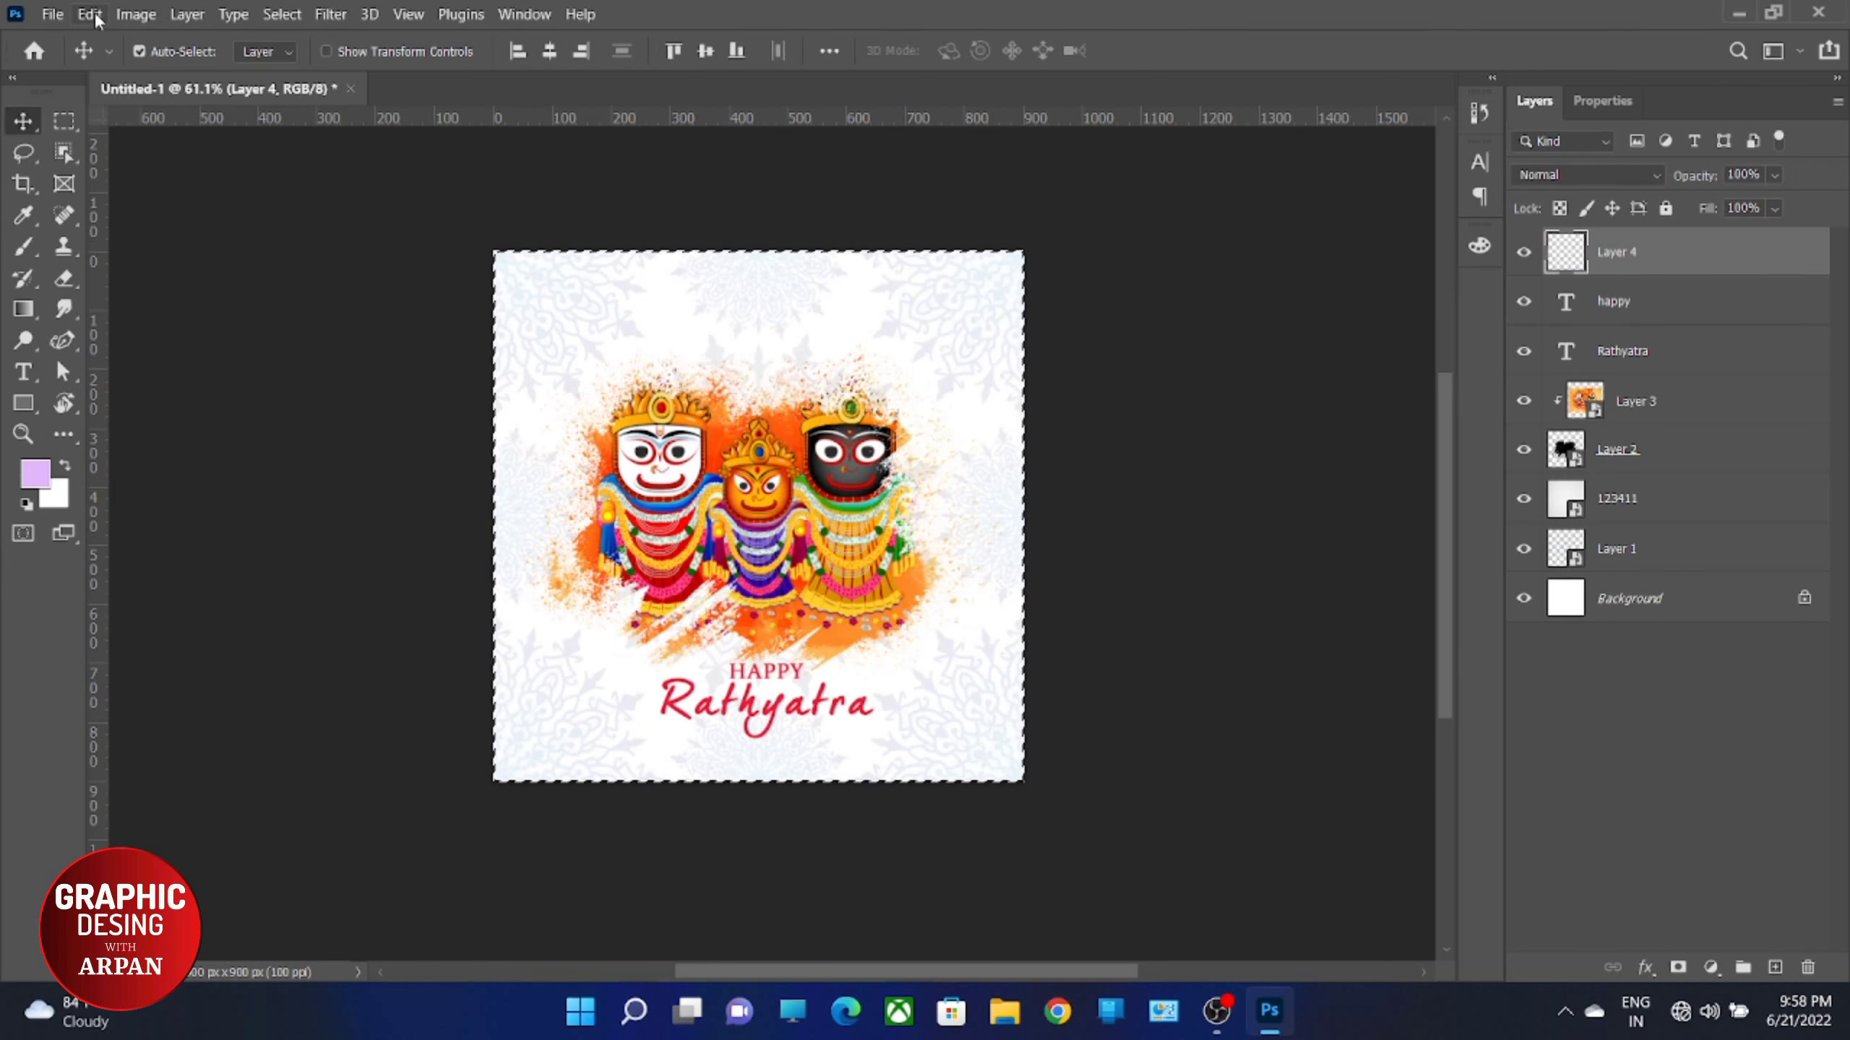
Step: Stroke the canvas edge inside at 10 px in lilac, deselect, and enter Free Transform
{"action": "left_click", "coordinate": [89, 14]}
{"action": "left_click", "coordinate": [206, 406]}
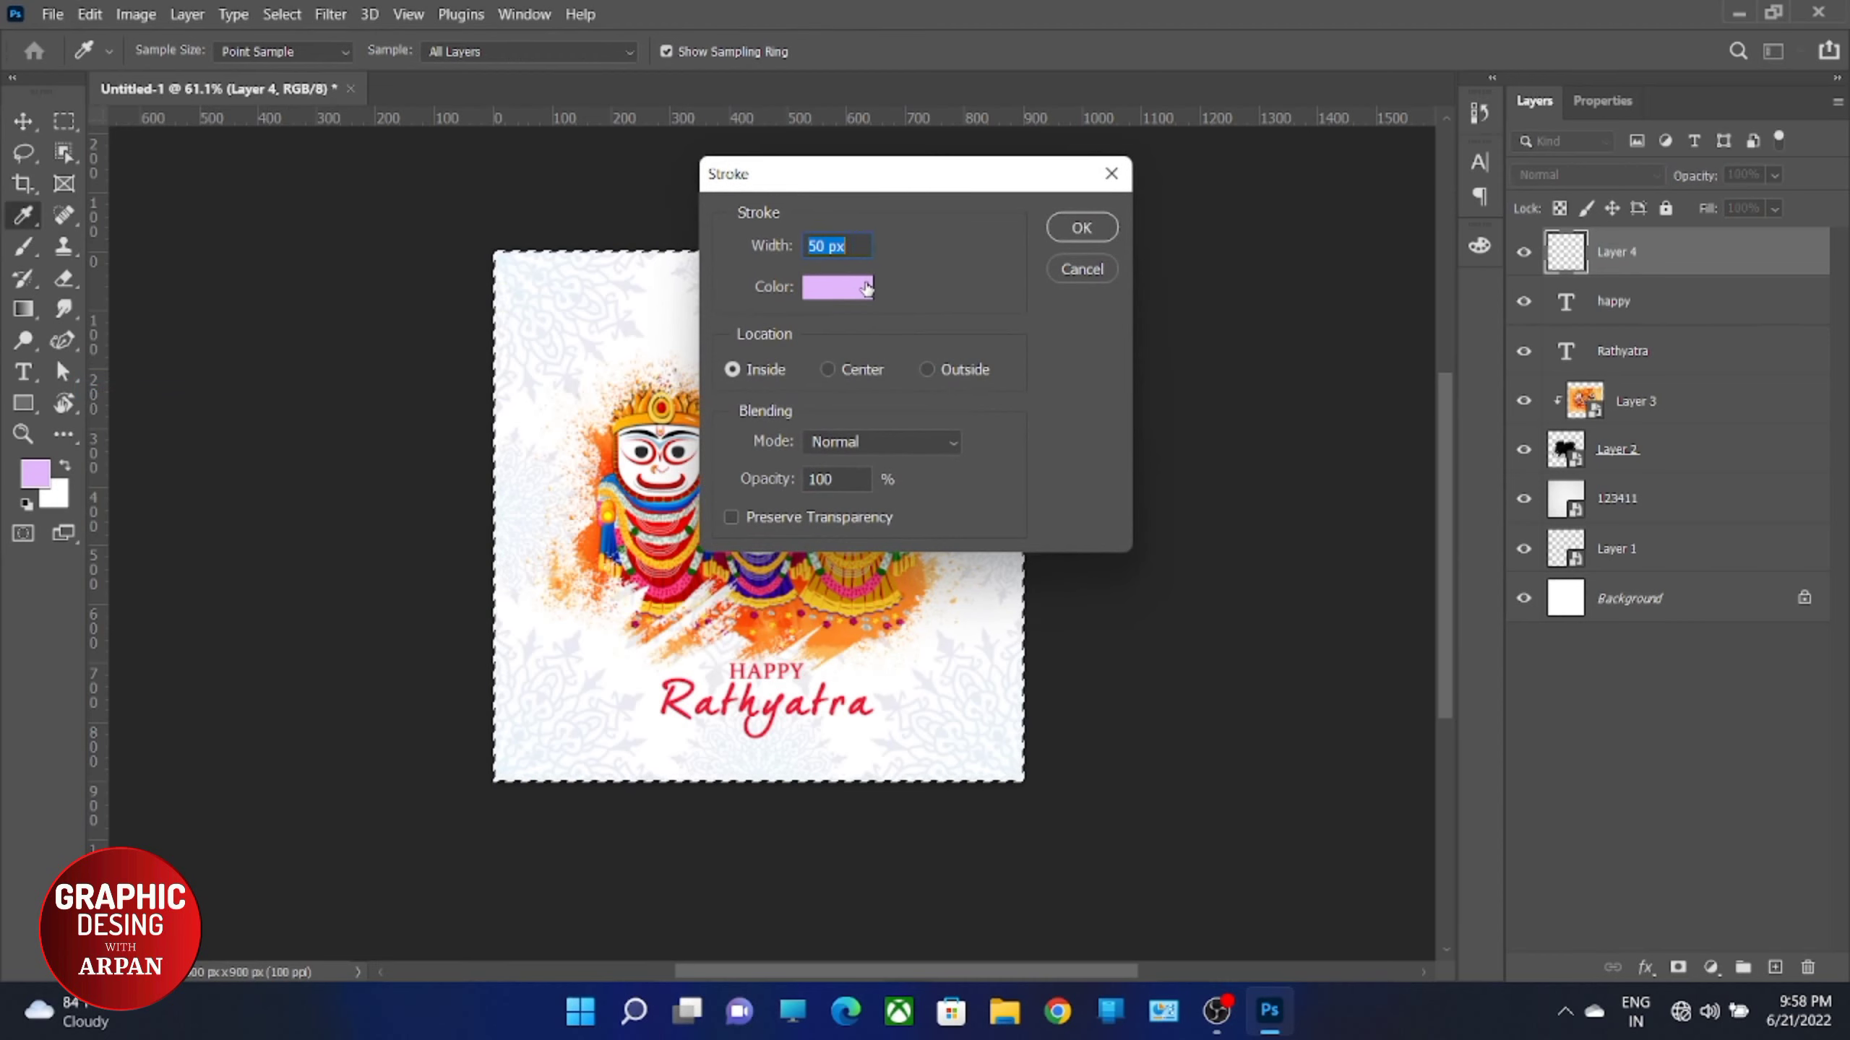
{"action": "key", "text": "BackSpace"}
{"action": "left_click", "coordinate": [1096, 231]}
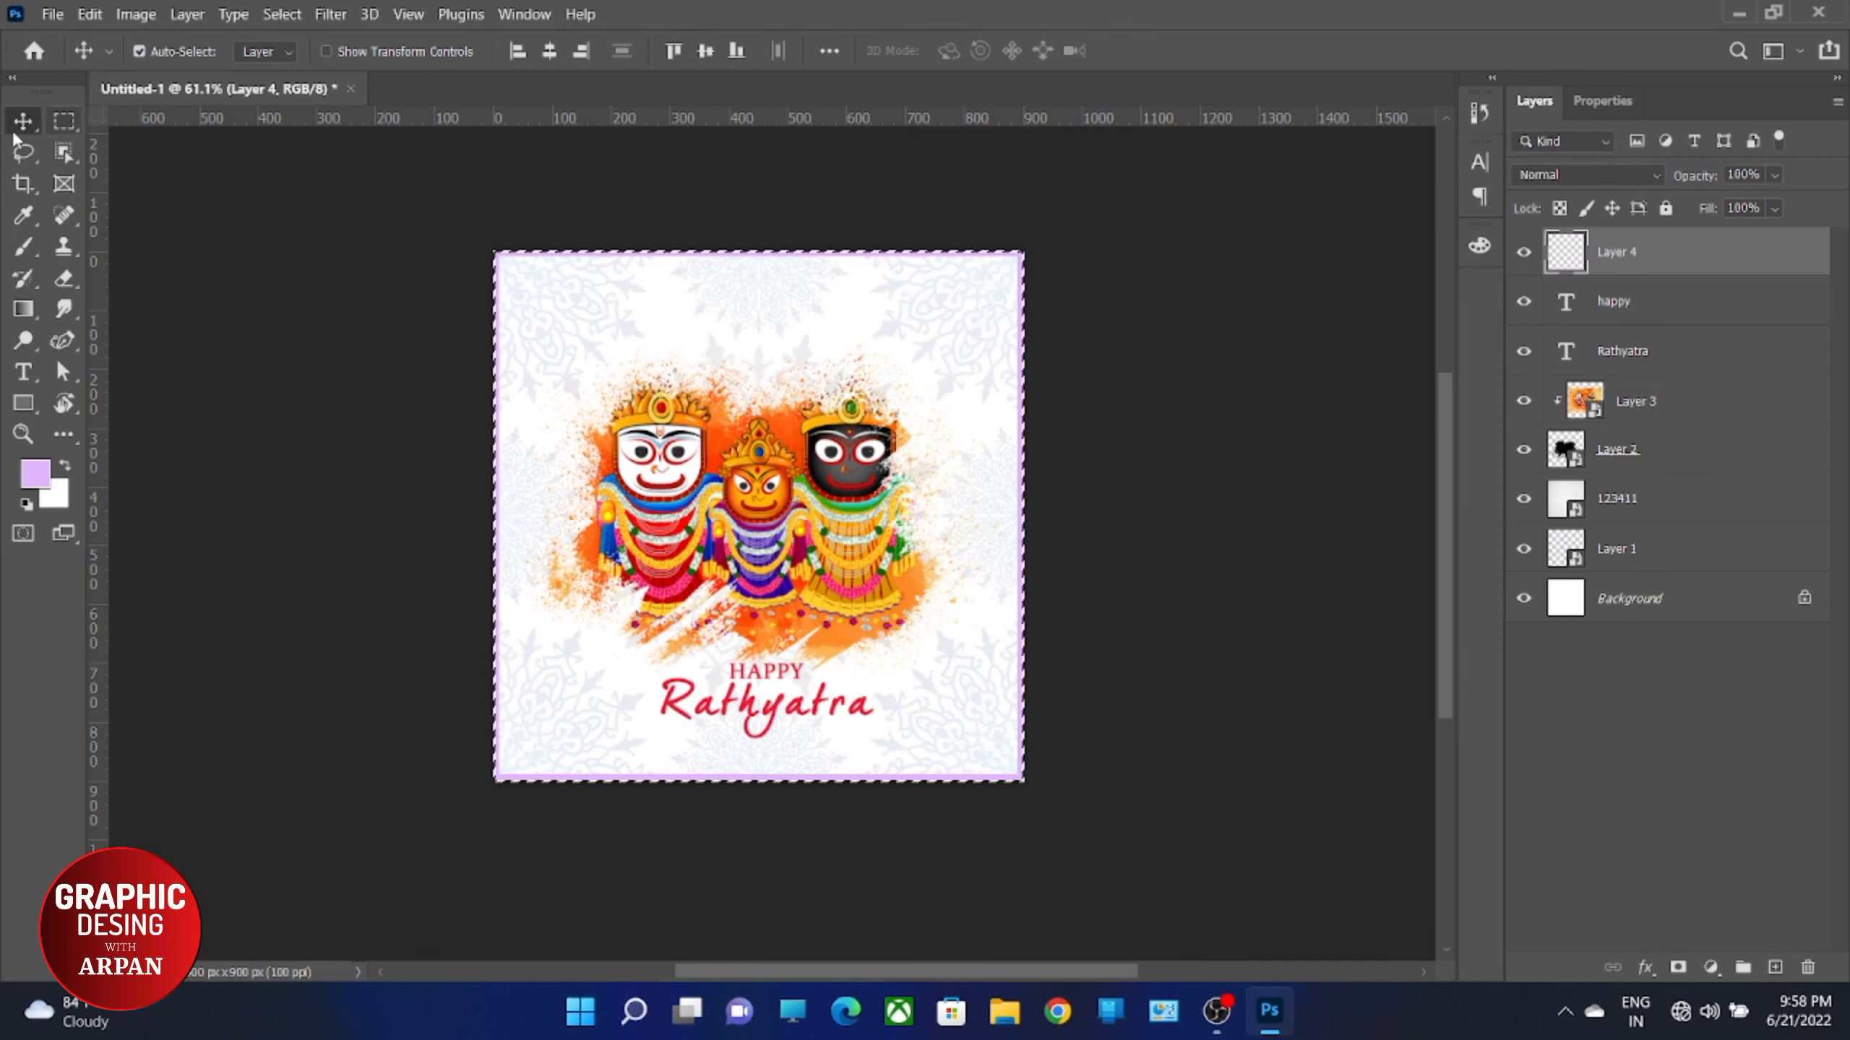
{"action": "key", "text": "ctrl+d"}
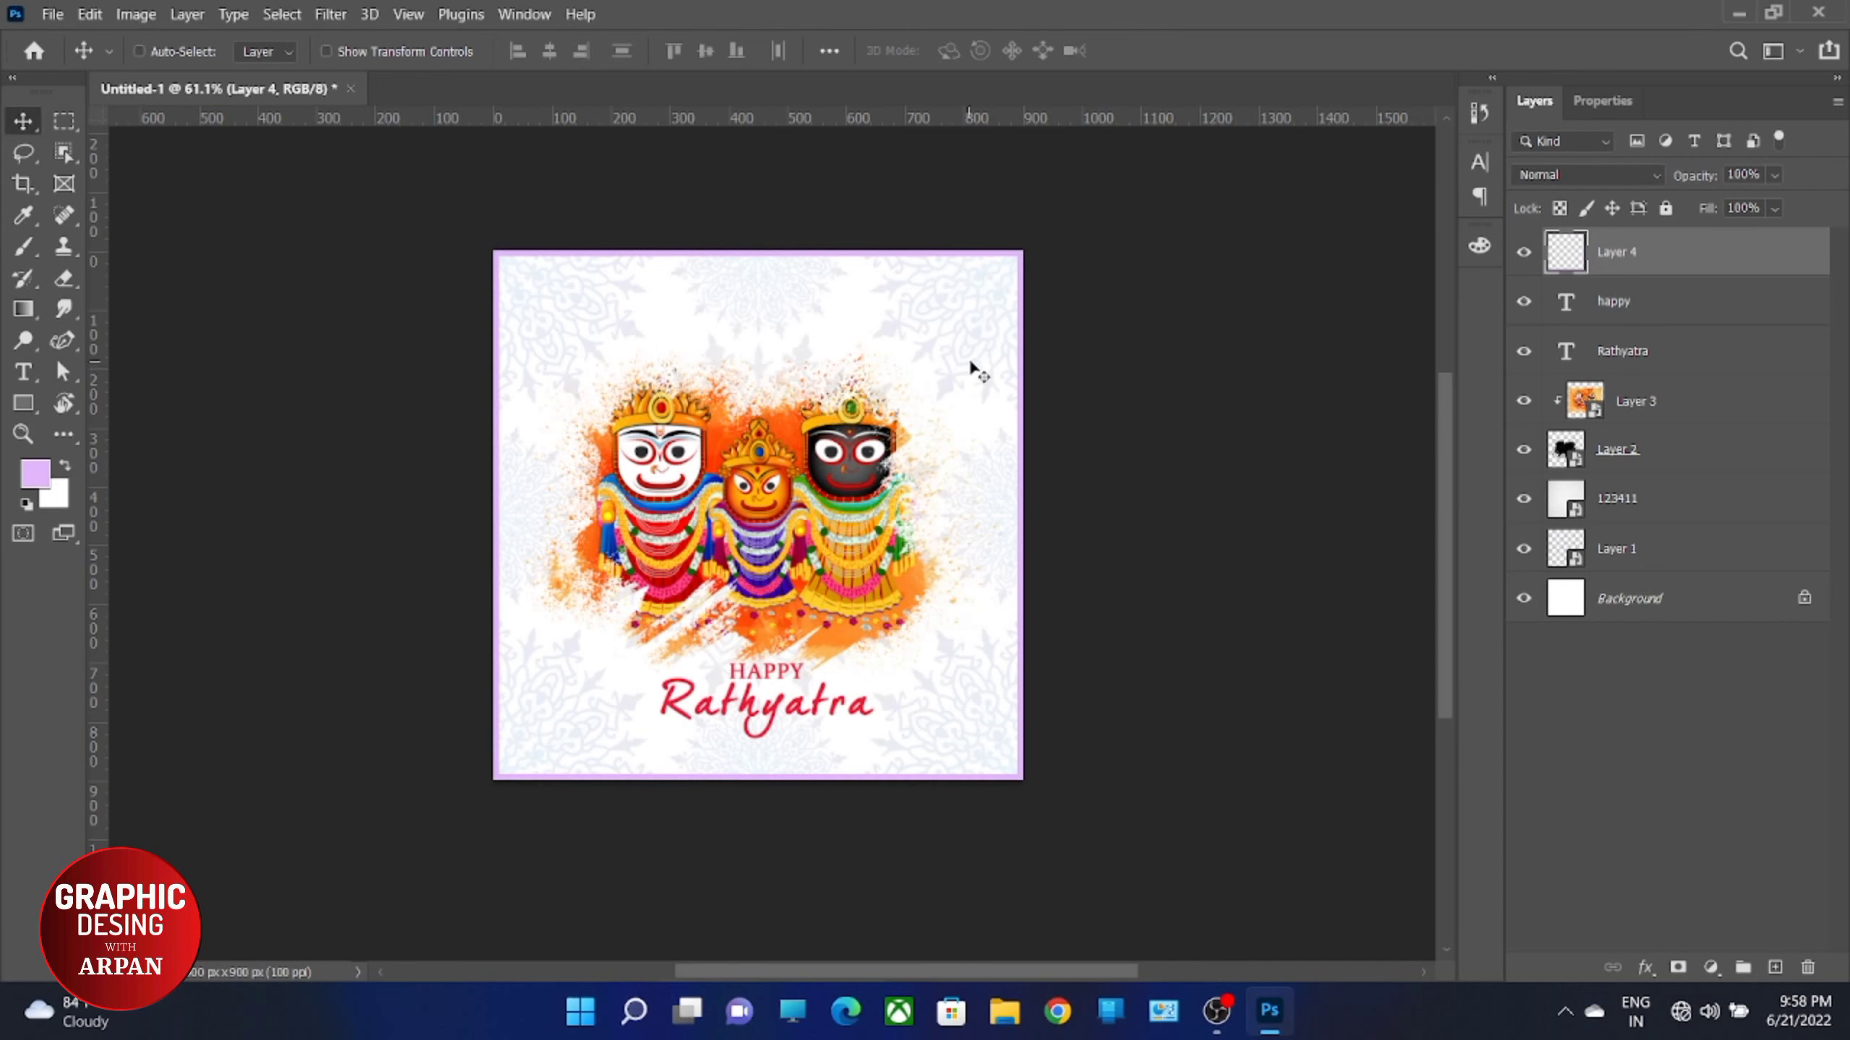
{"action": "key", "text": "ctrl+t"}
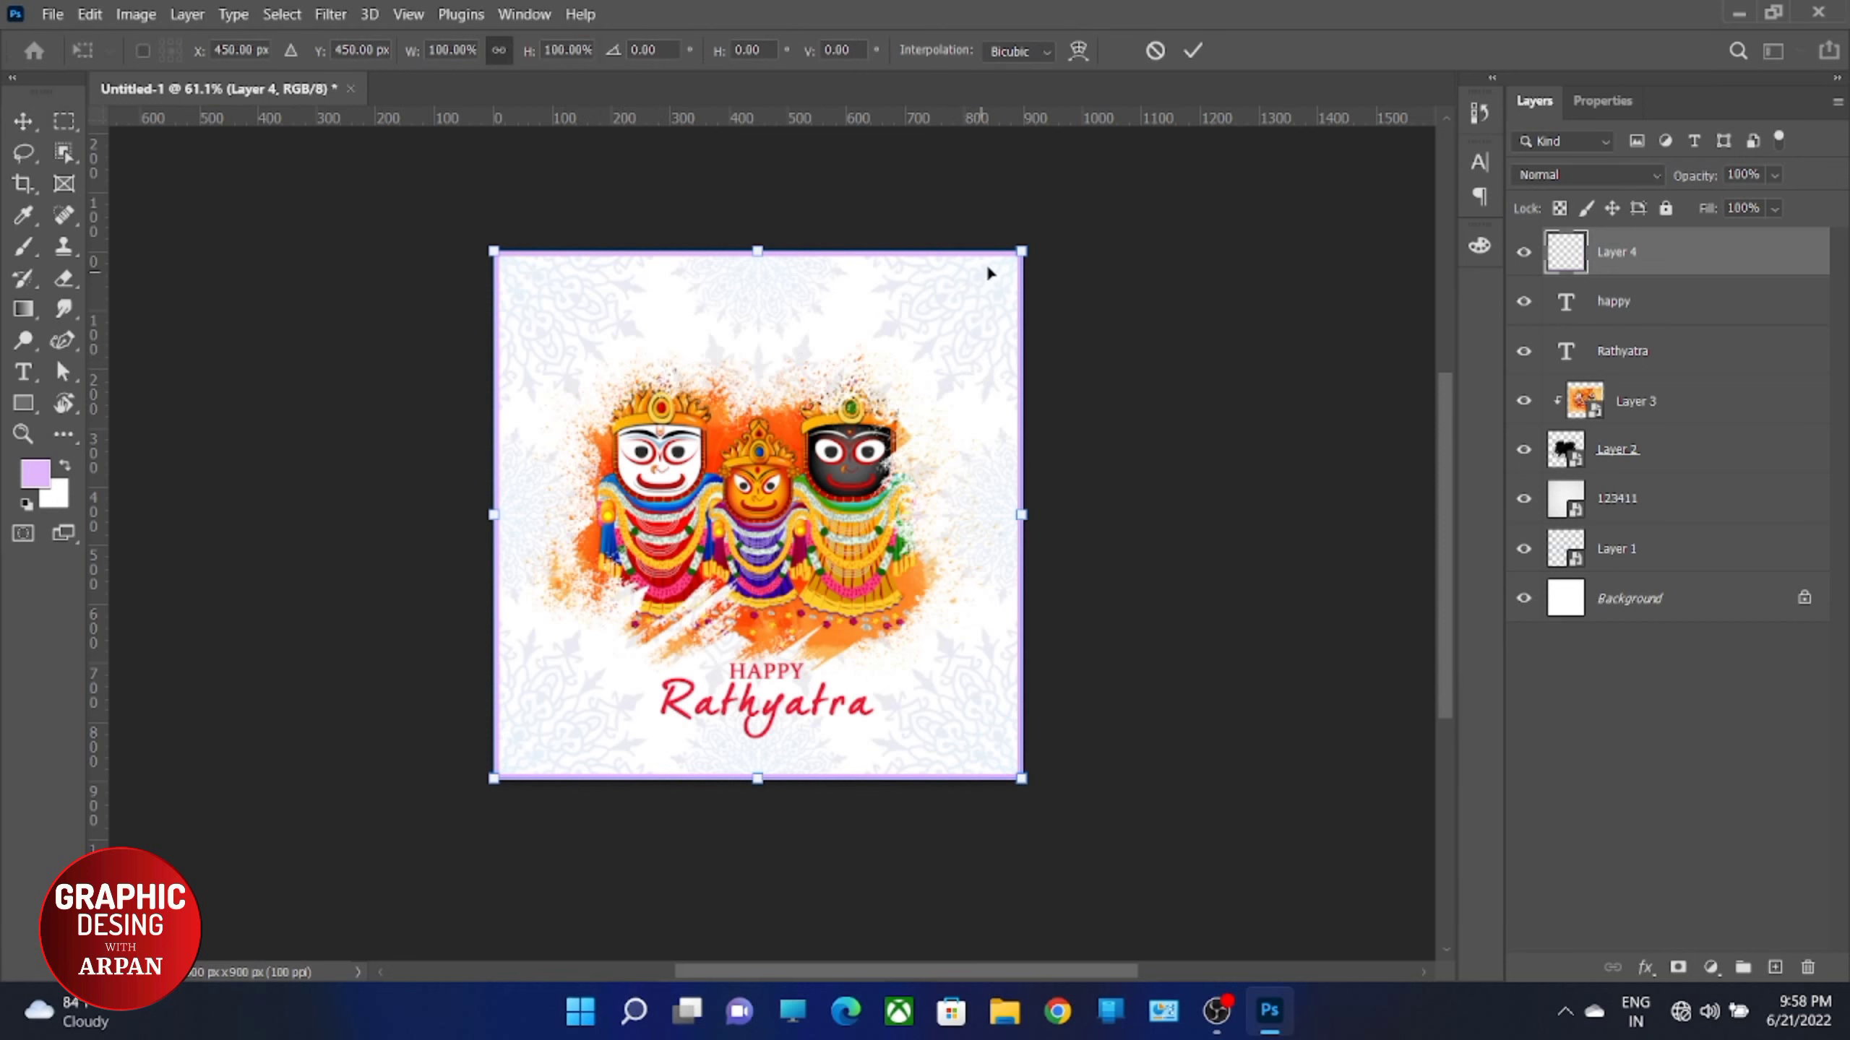
Step: Scale the lilac border to about 95.6% around its centre and commit the transform
{"action": "scroll", "coordinate": [987, 266], "scroll_direction": "up", "scroll_amount": 2}
{"action": "left_click_drag", "start_coordinate": [1045, 249], "coordinate": [1032, 263]}
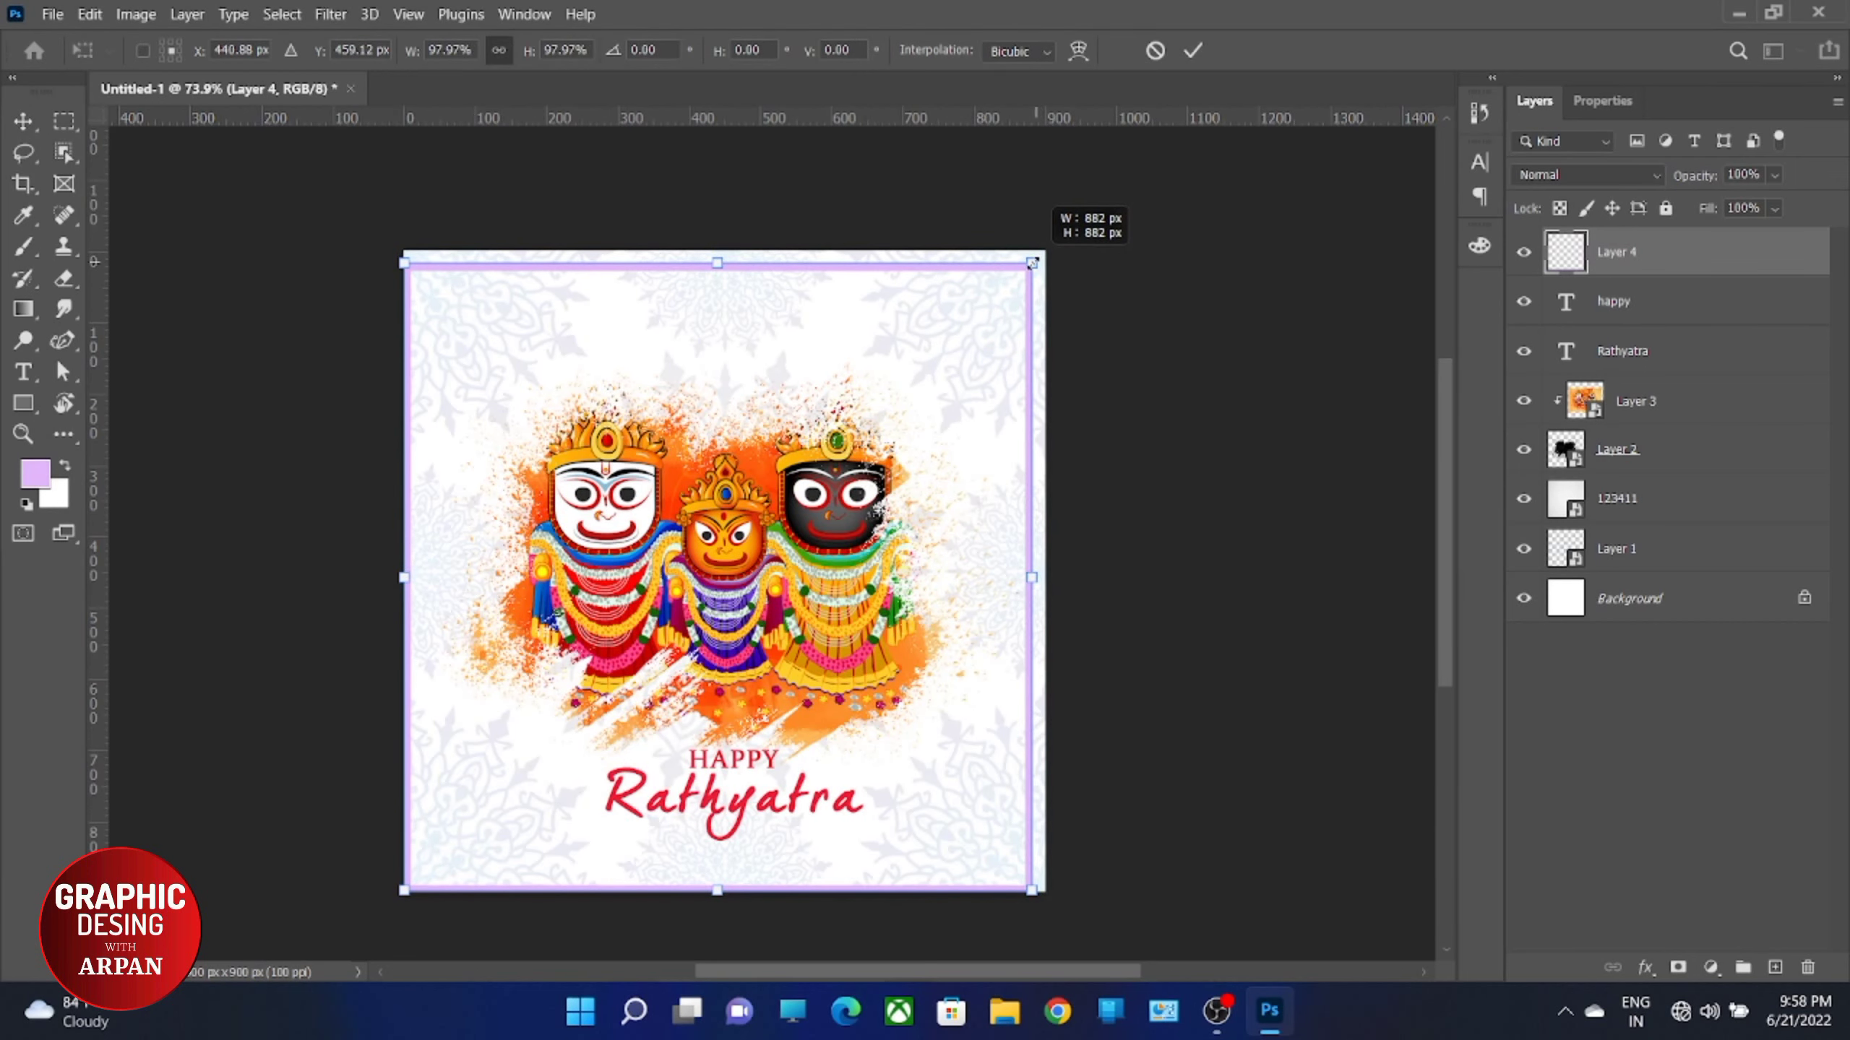
{"action": "left_click_drag", "start_coordinate": [1032, 264], "coordinate": [1032, 266]}
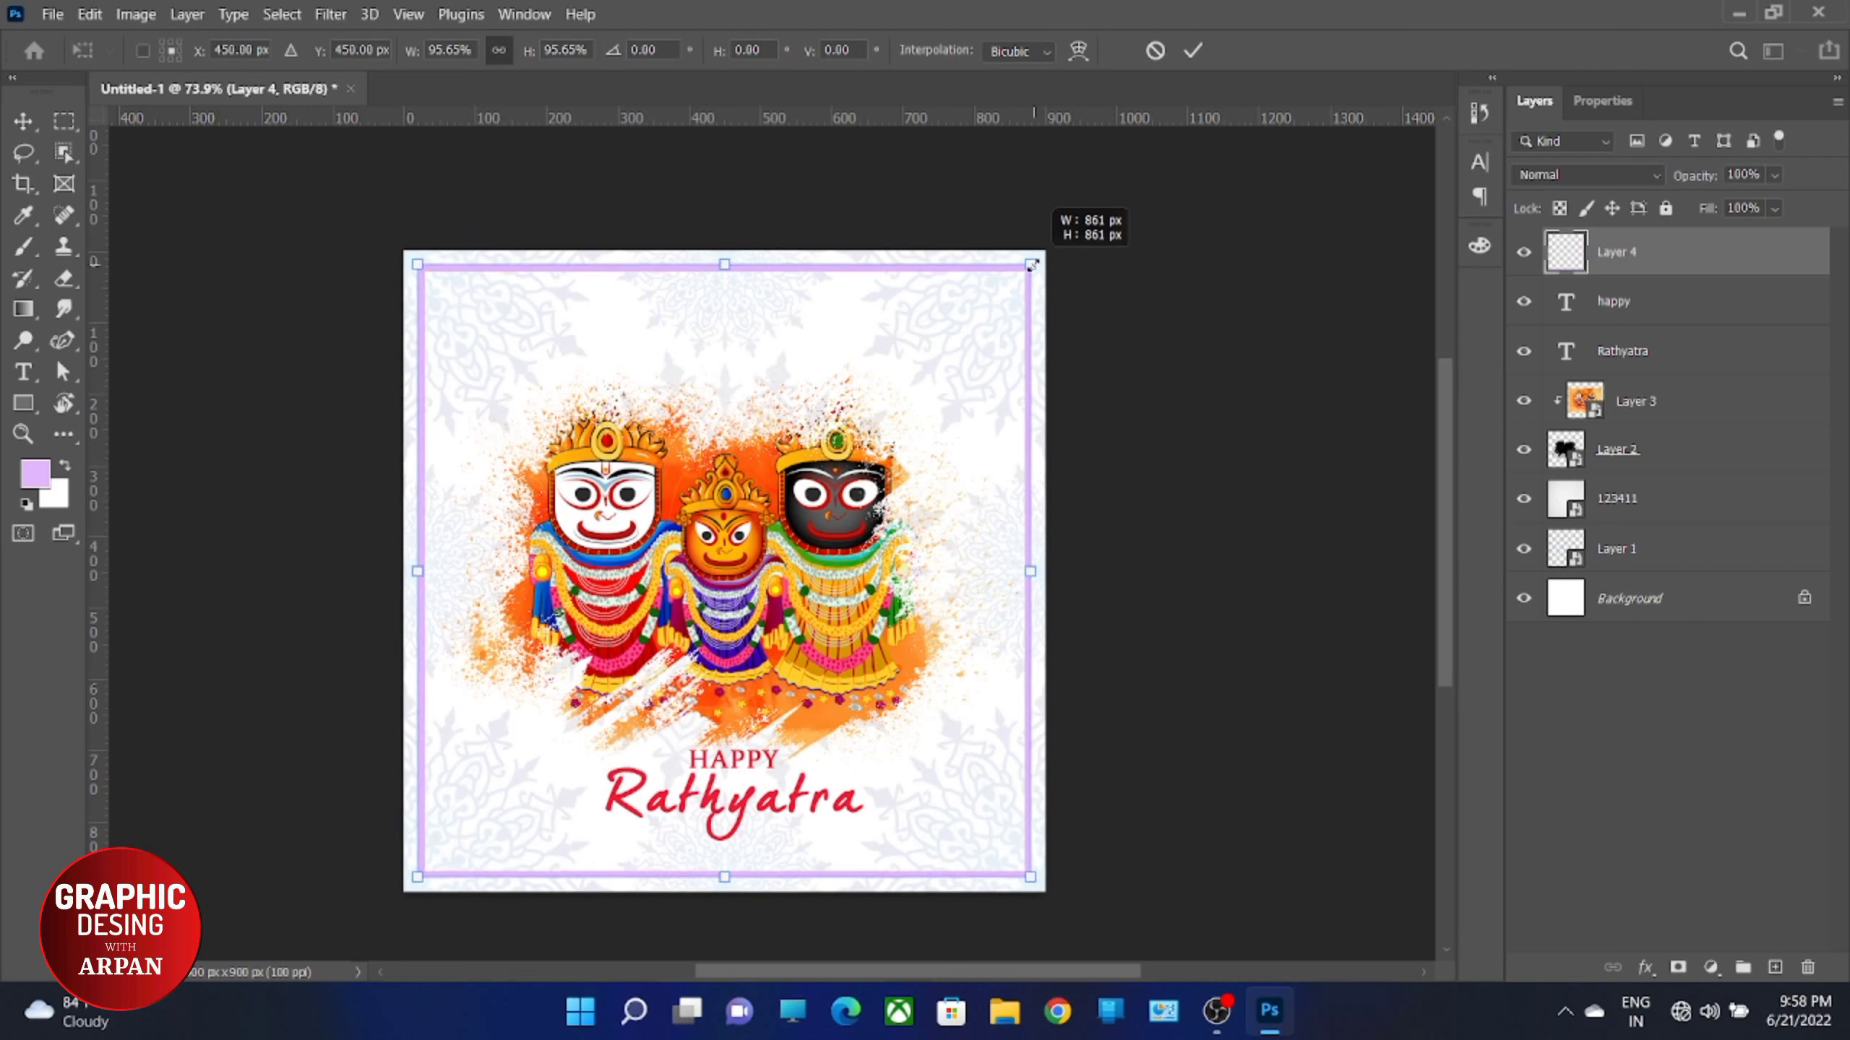
{"action": "left_click", "coordinate": [1192, 51]}
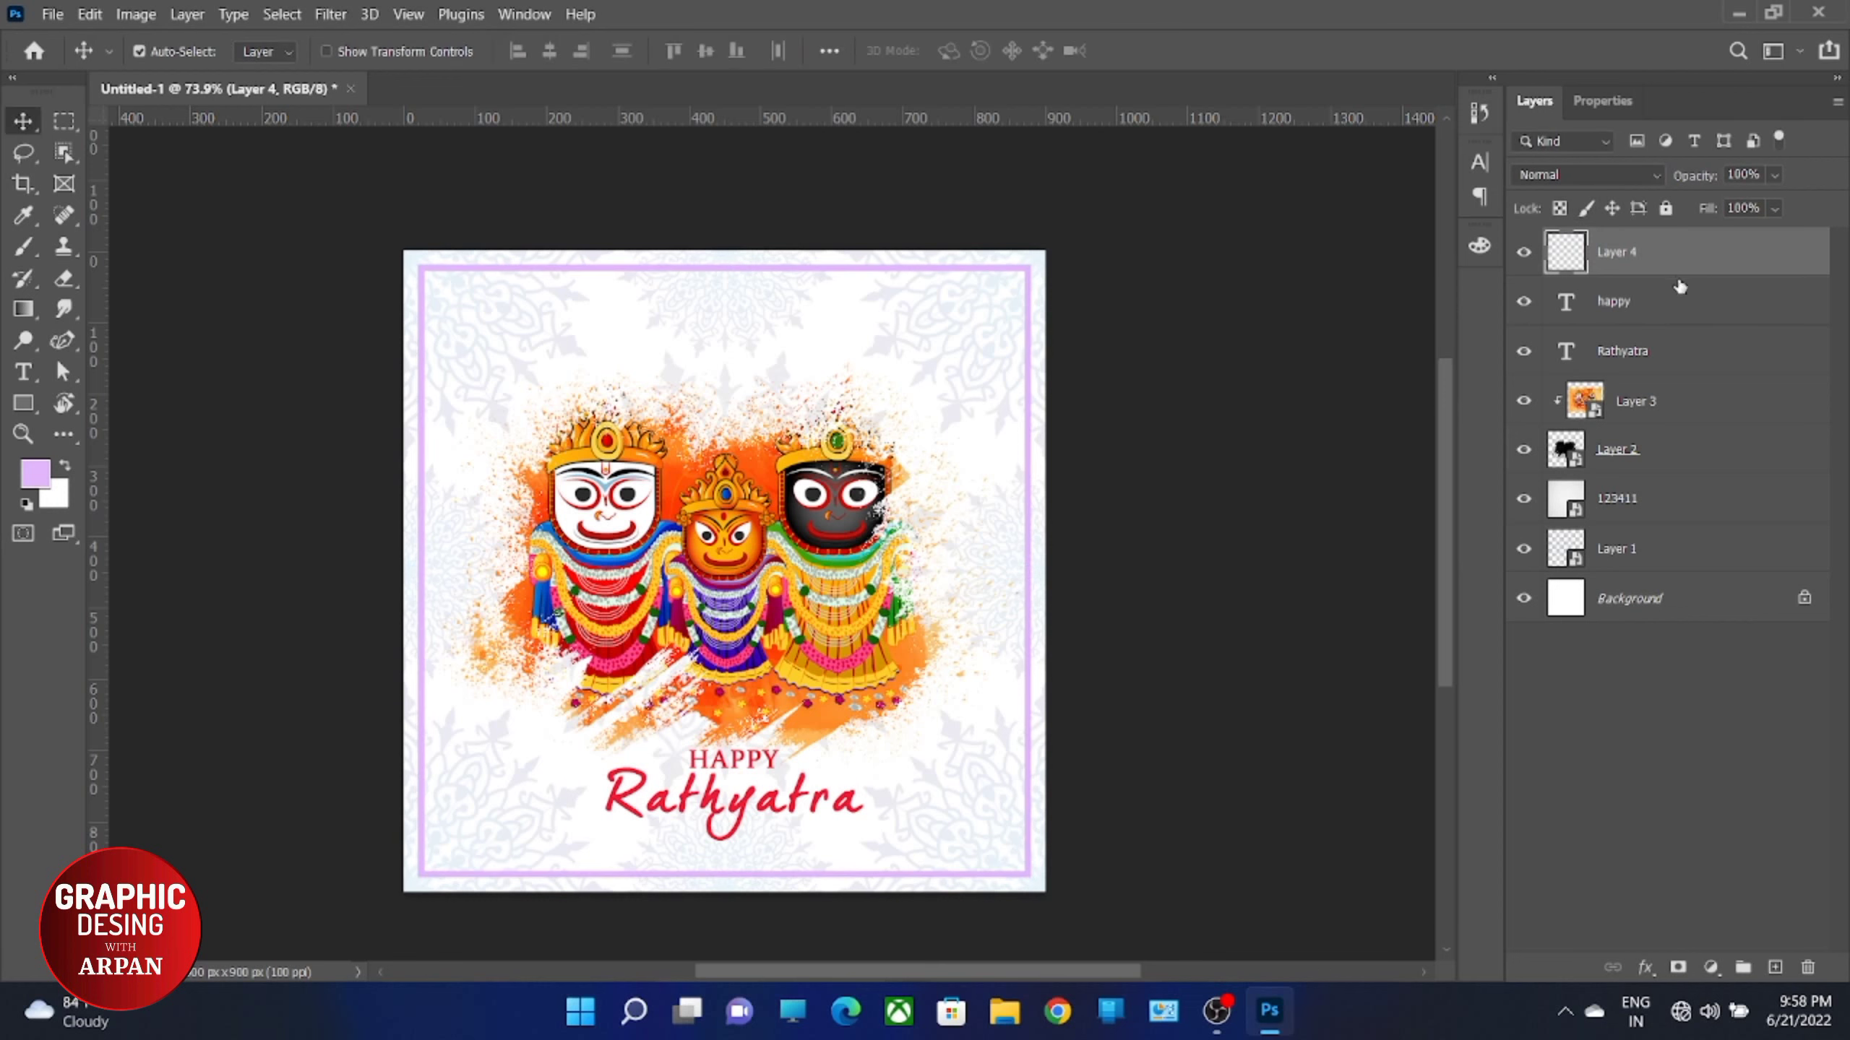
Step: Add a Color Overlay of #b93c3c to Layer 4's border
{"action": "double_click", "coordinate": [1719, 259]}
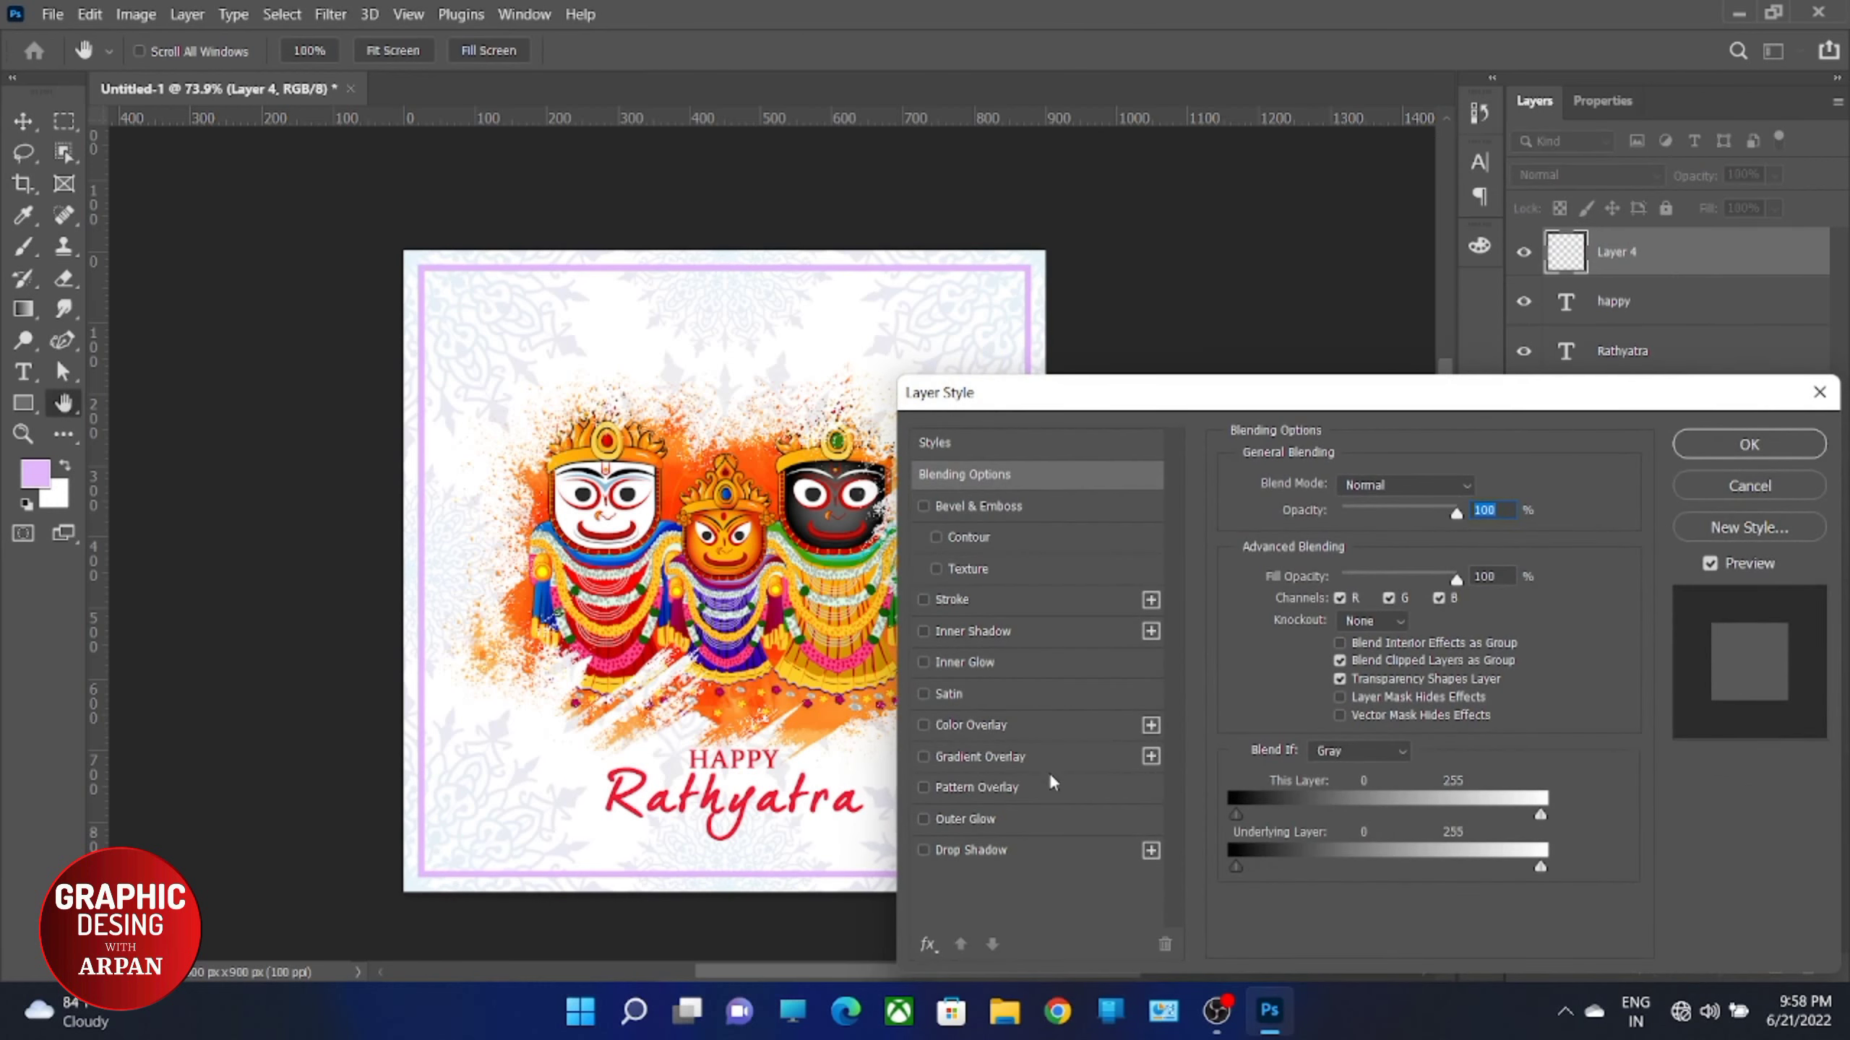
{"action": "left_click", "coordinate": [1055, 722]}
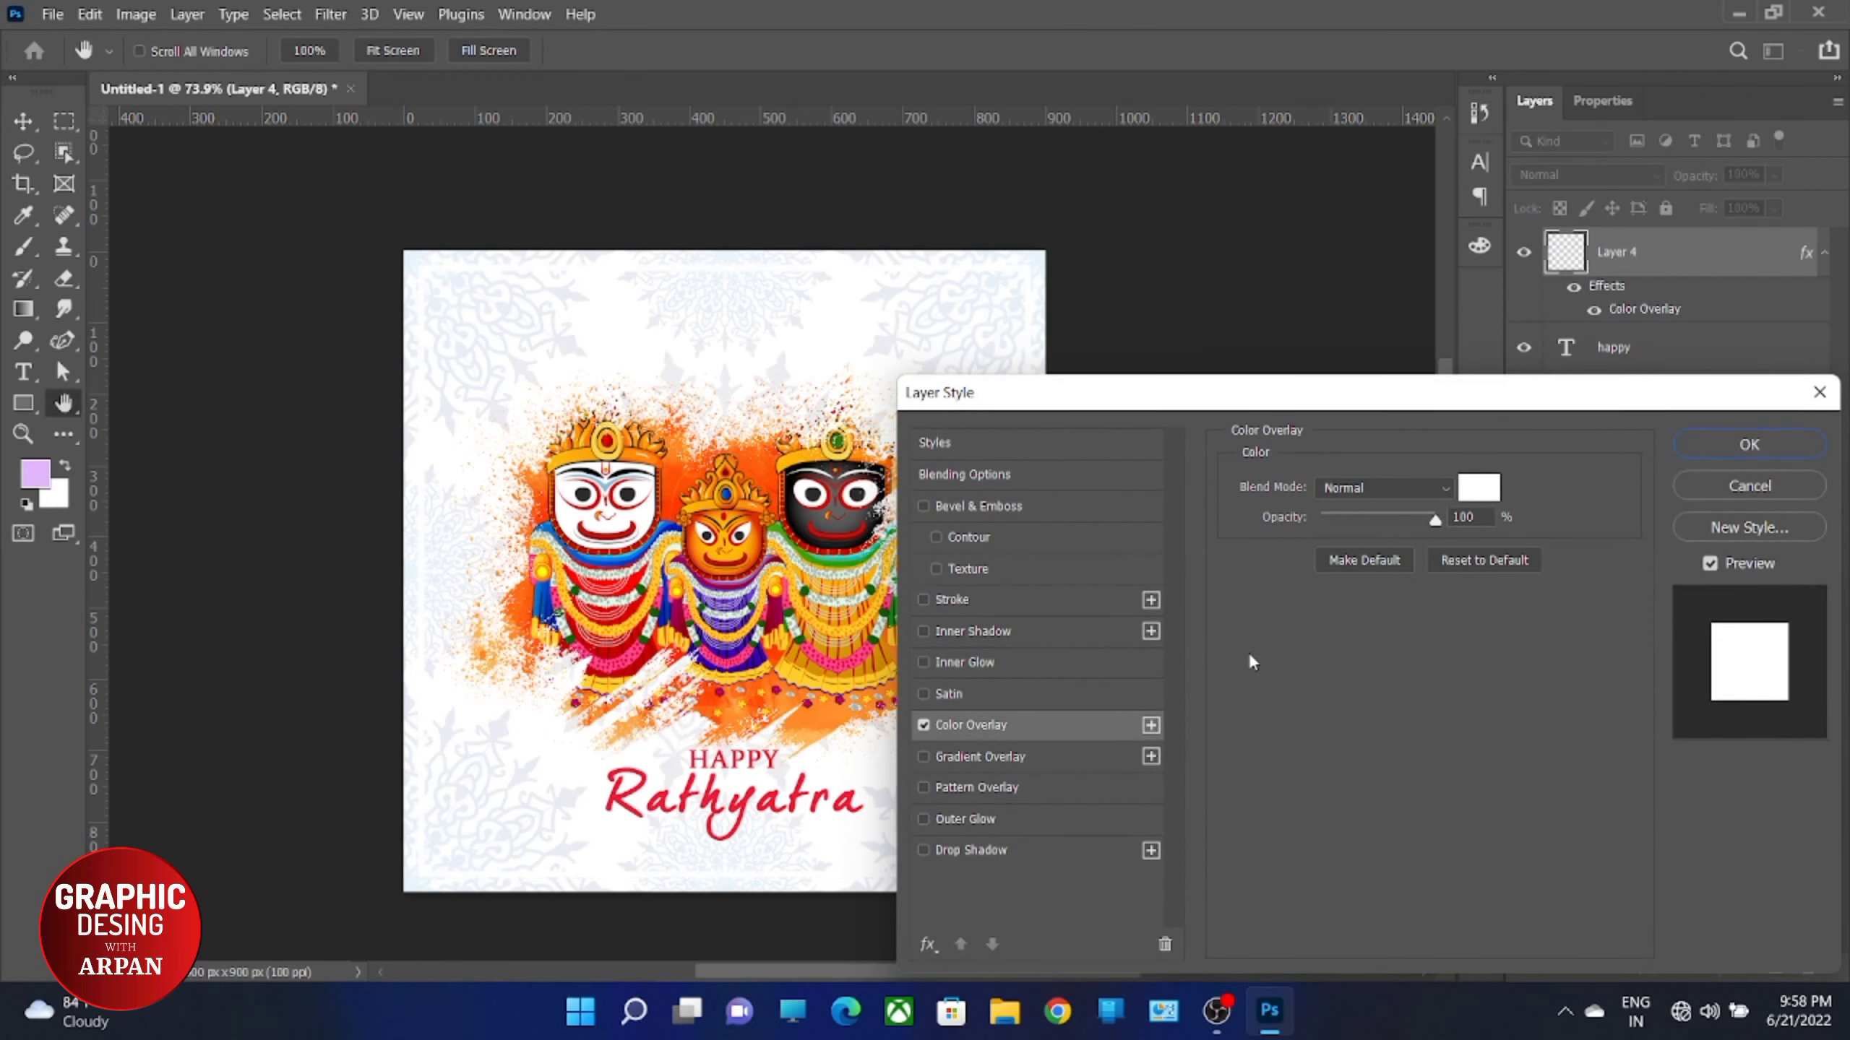
{"action": "left_click", "coordinate": [1474, 490]}
{"action": "mouse_move", "coordinate": [1329, 536]}
{"action": "left_mouse_down"}
{"action": "mouse_move", "coordinate": [1271, 503]}
{"action": "mouse_move", "coordinate": [1317, 521]}
{"action": "mouse_move", "coordinate": [1313, 459]}
{"action": "mouse_move", "coordinate": [1322, 474]}
{"action": "left_mouse_up"}
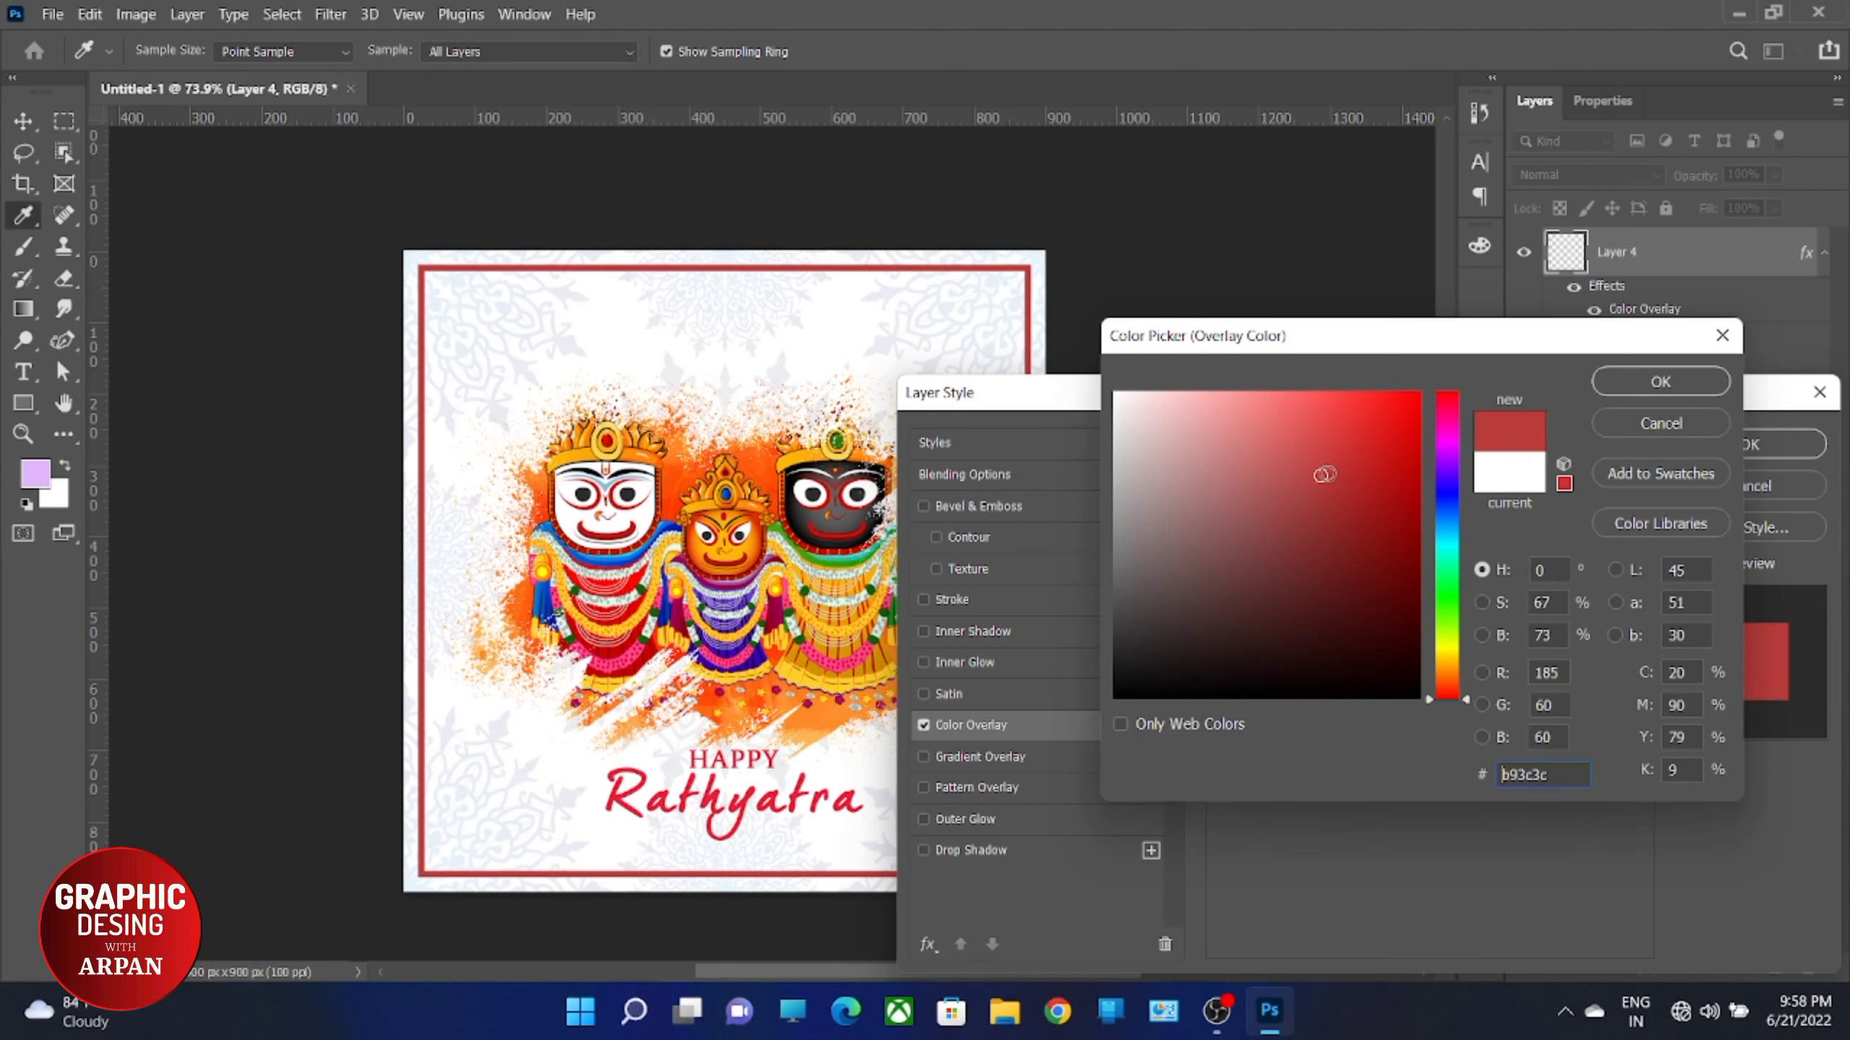
{"action": "left_click", "coordinate": [1723, 393]}
{"action": "left_click", "coordinate": [1777, 443]}
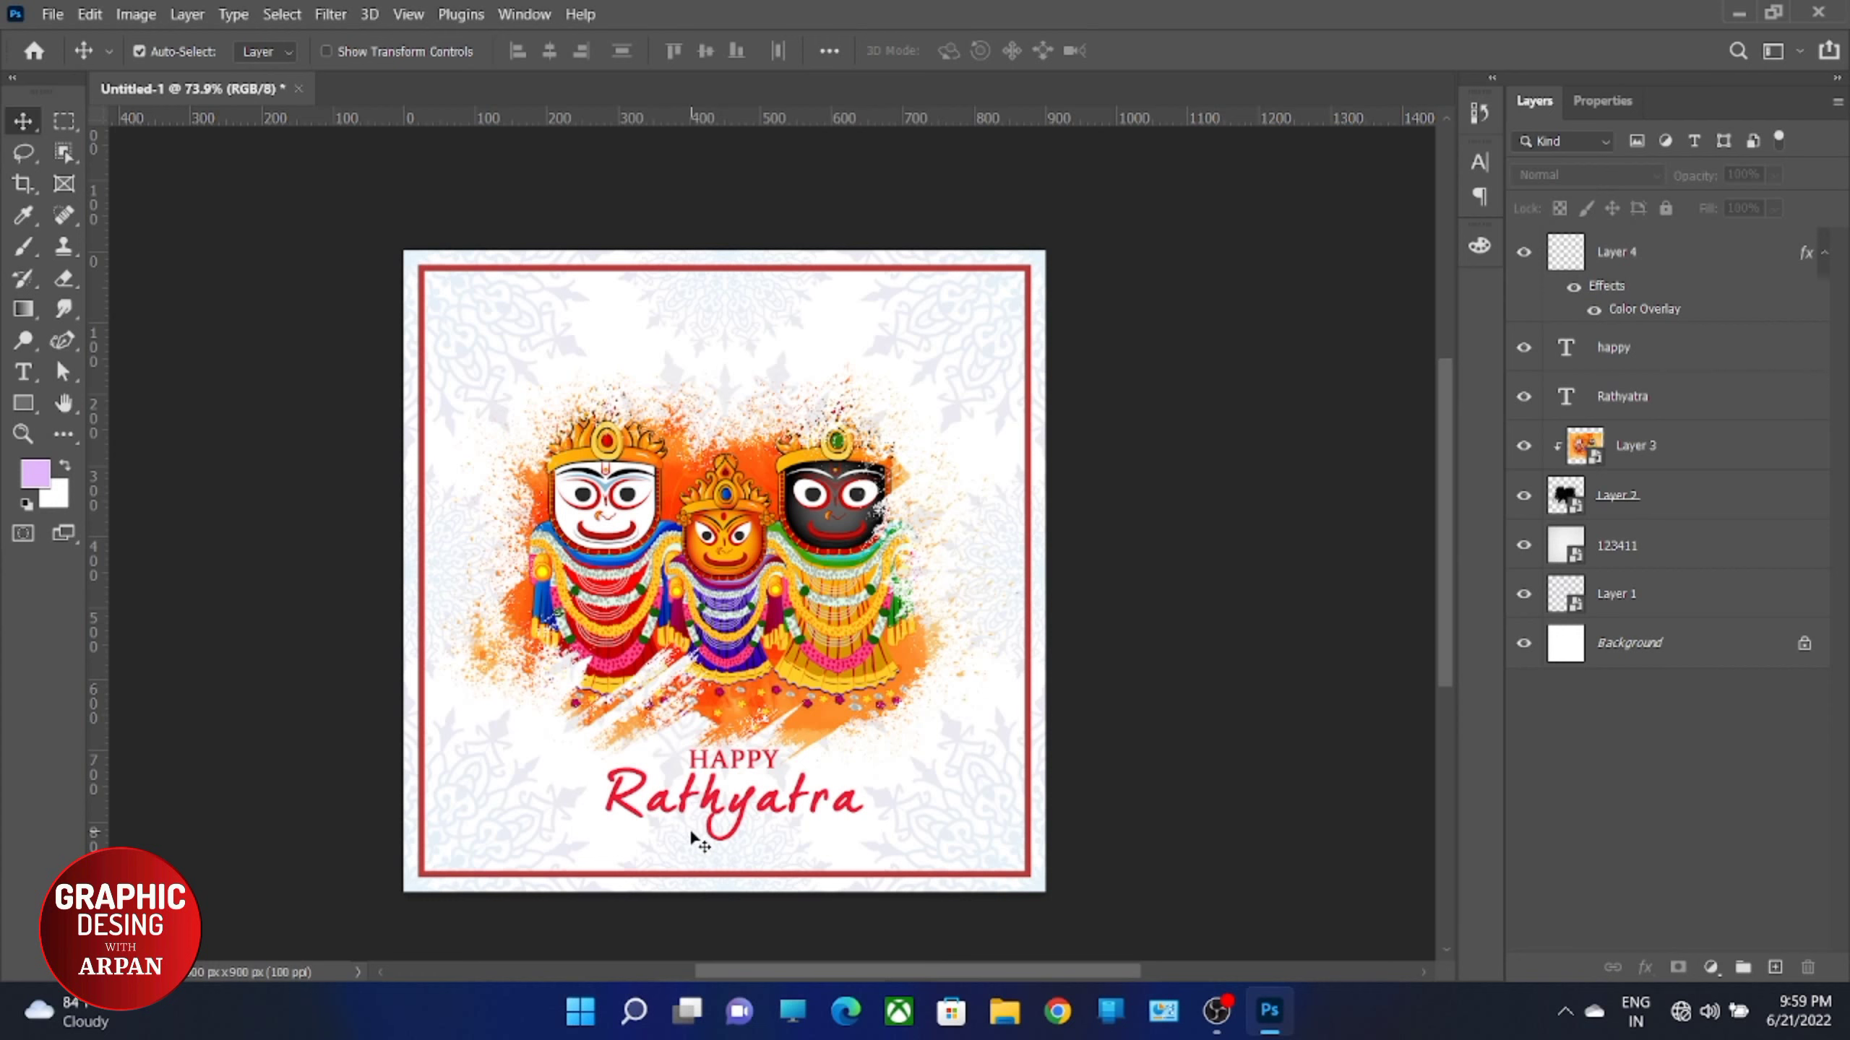
{"action": "scroll", "coordinate": [690, 829], "scroll_direction": "up", "scroll_amount": 2}
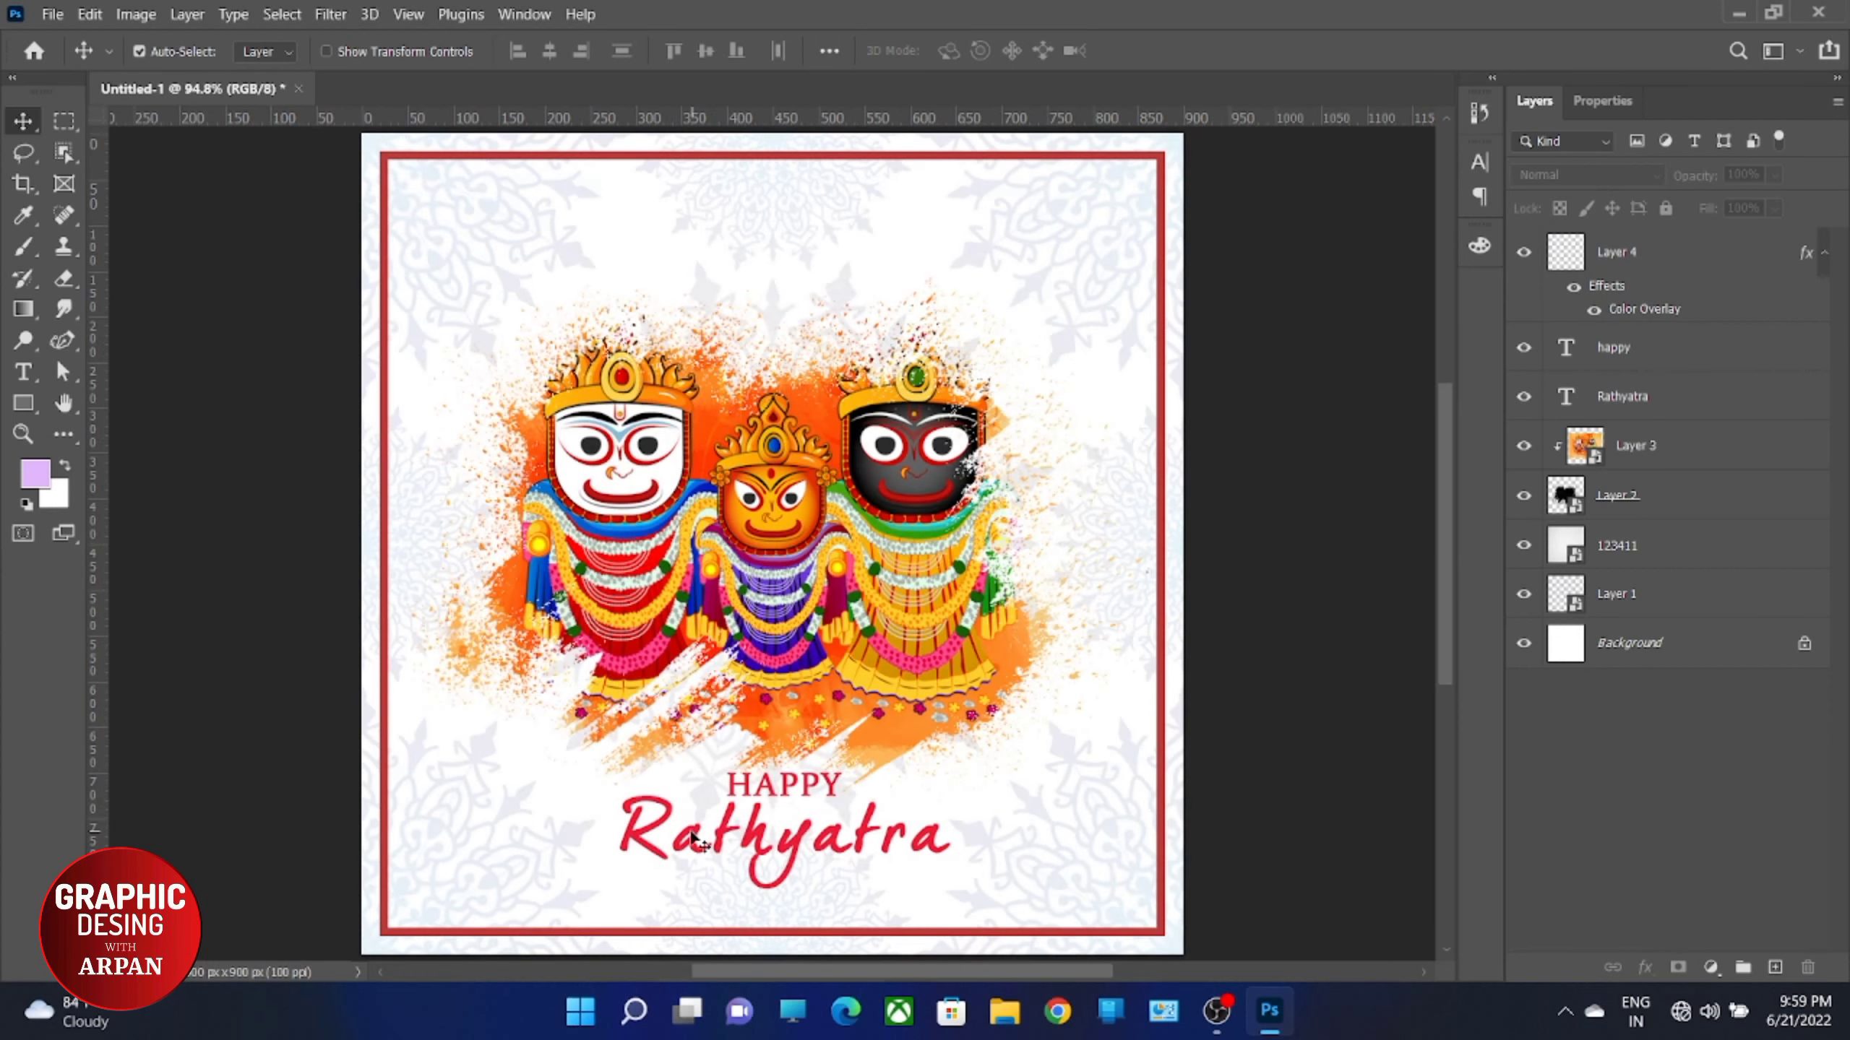